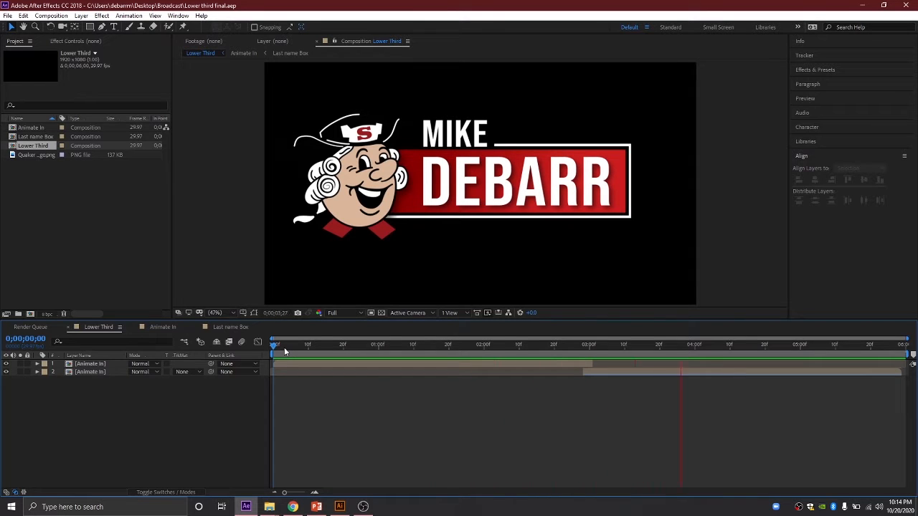
# Step: Stop the preview and scrub the timeline back to about two and a half seconds
pyautogui.press('space')
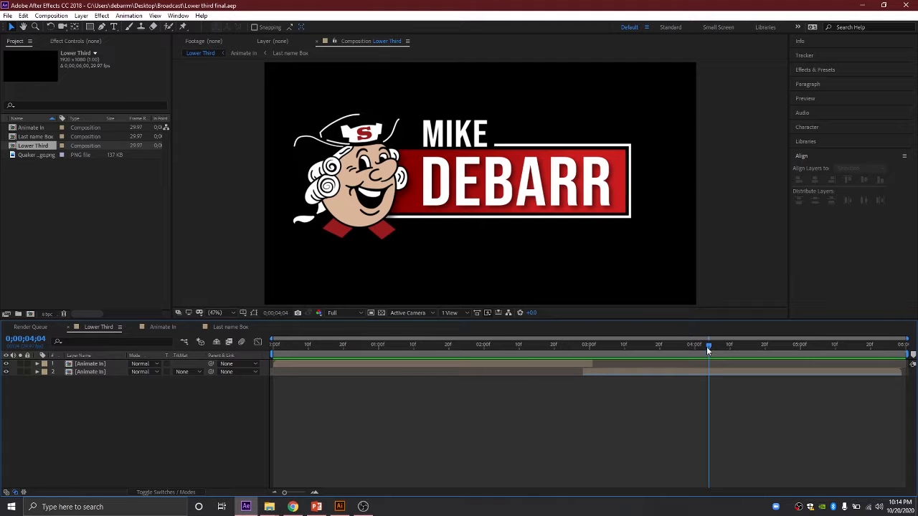
pyautogui.moveTo(706, 347); pyautogui.dragTo(540, 333)
pyautogui.moveTo(547, 350); pyautogui.dragTo(541, 345)
pyautogui.click(7, 15)
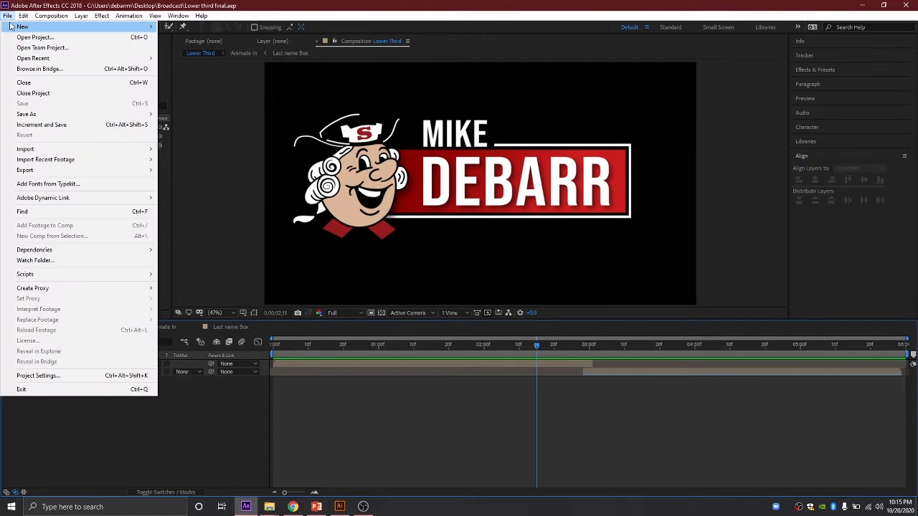
pyautogui.moveTo(10, 27)
pyautogui.click(232, 152)
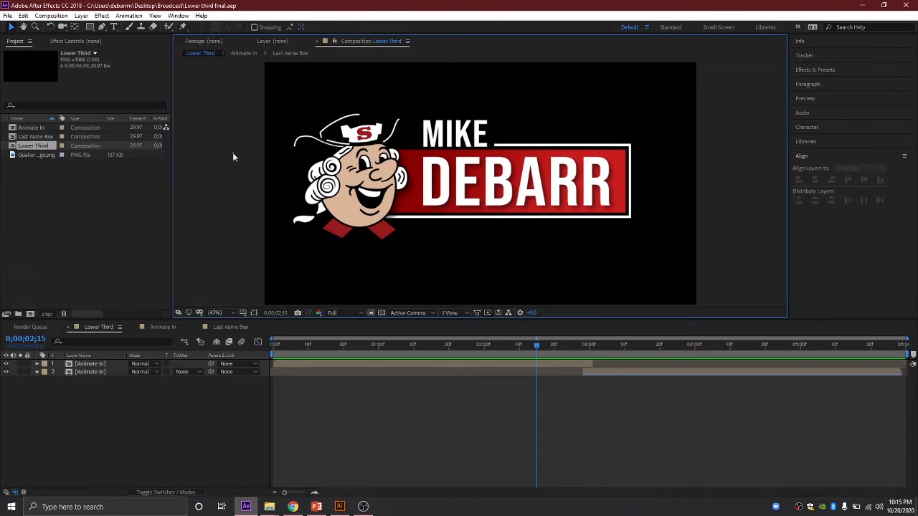
# Step: Create a new 1920×1080 composition named Lower Third
pyautogui.click(30, 315)
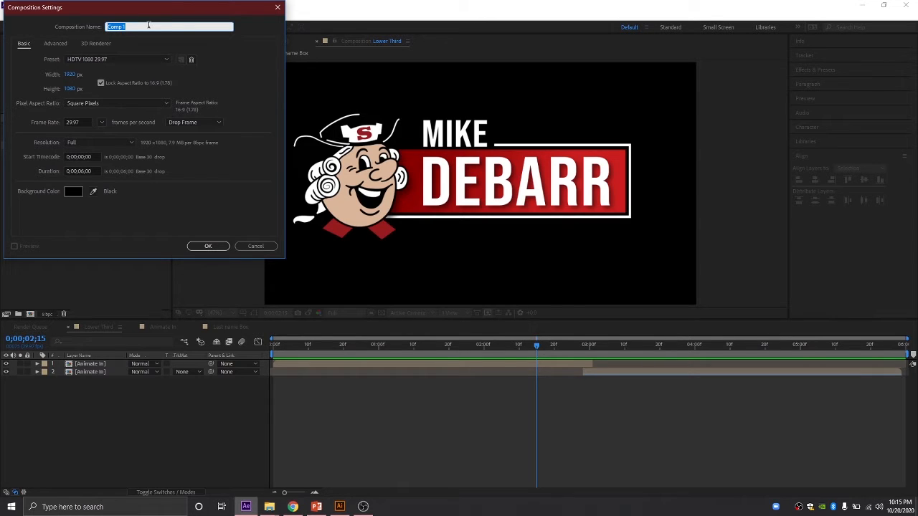
pyautogui.write('Lower Third')
pyautogui.click(208, 246)
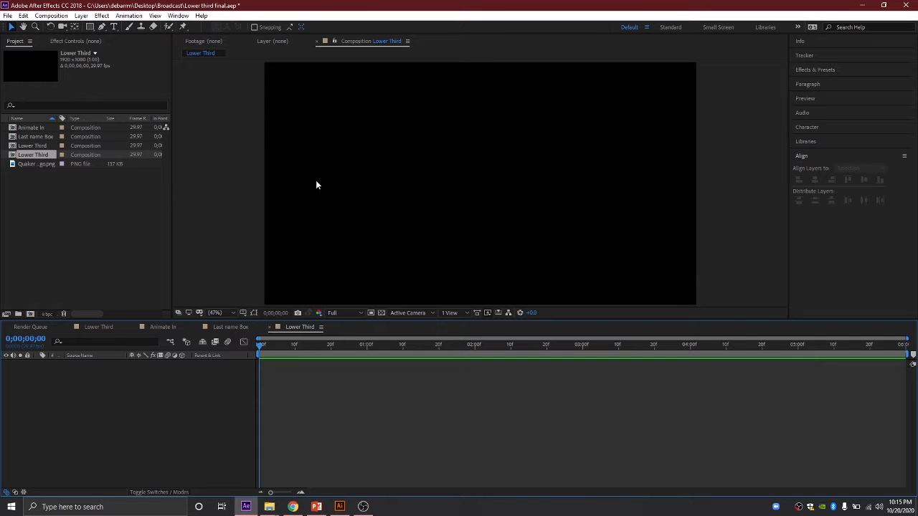
# Step: Draw a rectangle across the frame centre and try a linear gradient fill on it
pyautogui.click(89, 28)
pyautogui.moveTo(341, 156); pyautogui.dragTo(618, 214)
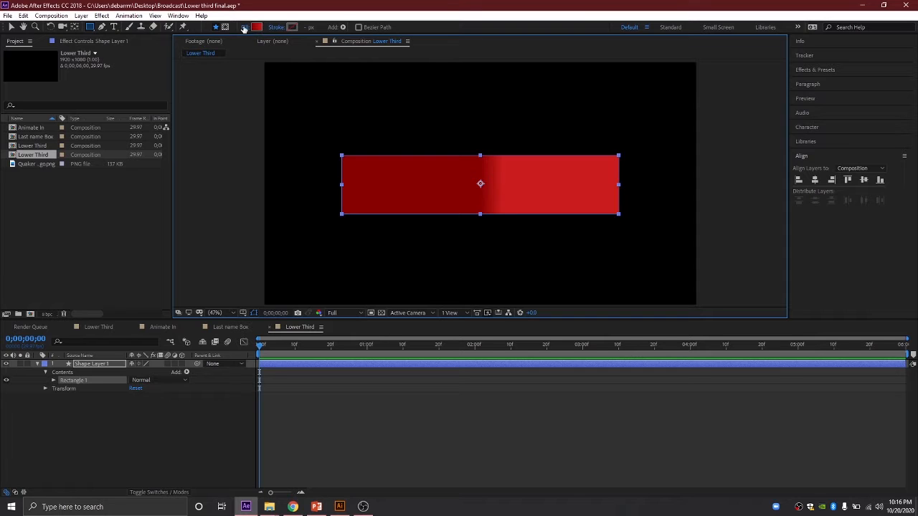
pyautogui.click(242, 27)
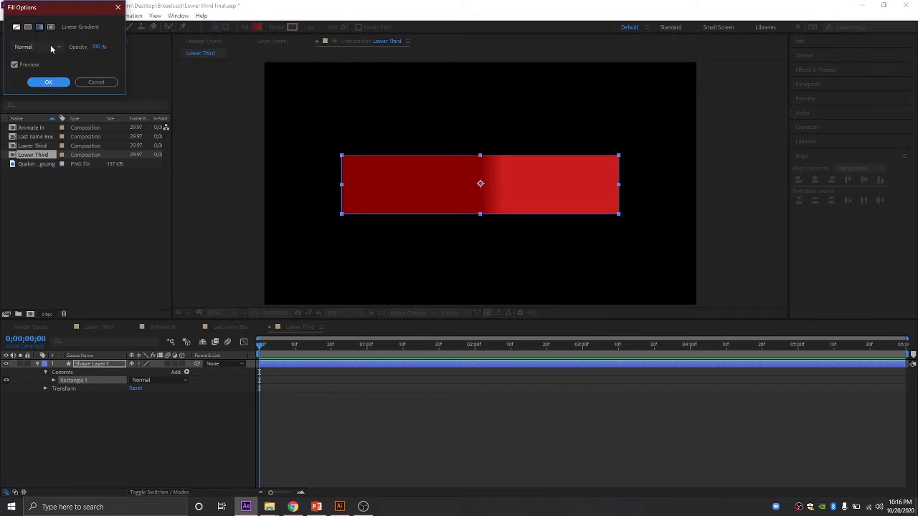
pyautogui.click(28, 28)
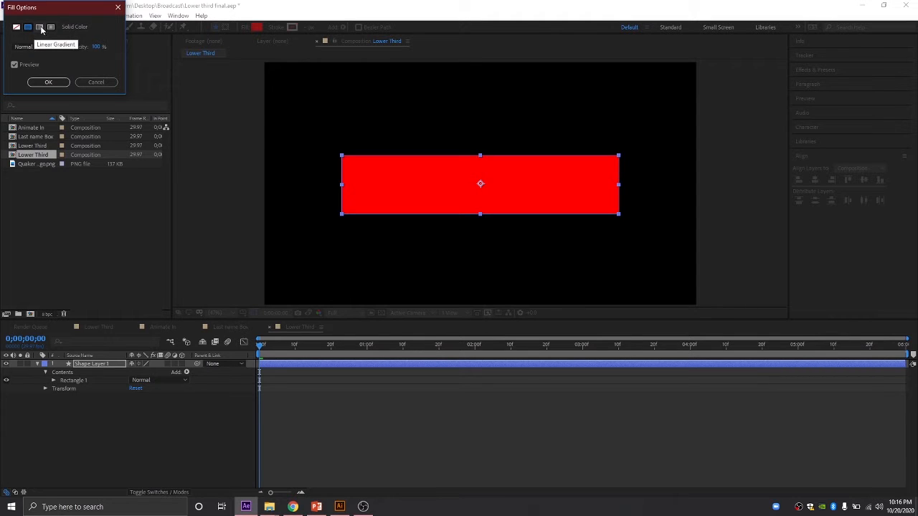
pyautogui.click(39, 27)
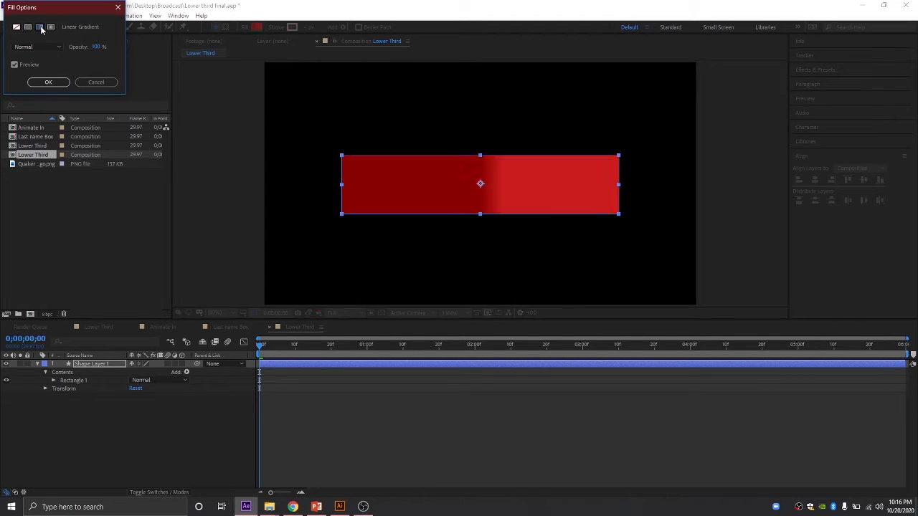
pyautogui.click(48, 83)
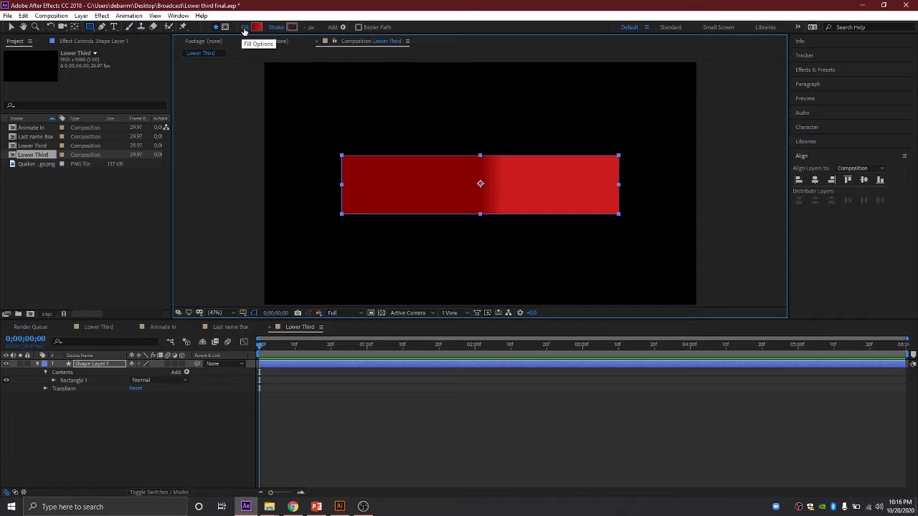
# Step: Switch the rectangle's fill back to a solid colour
pyautogui.click(244, 30)
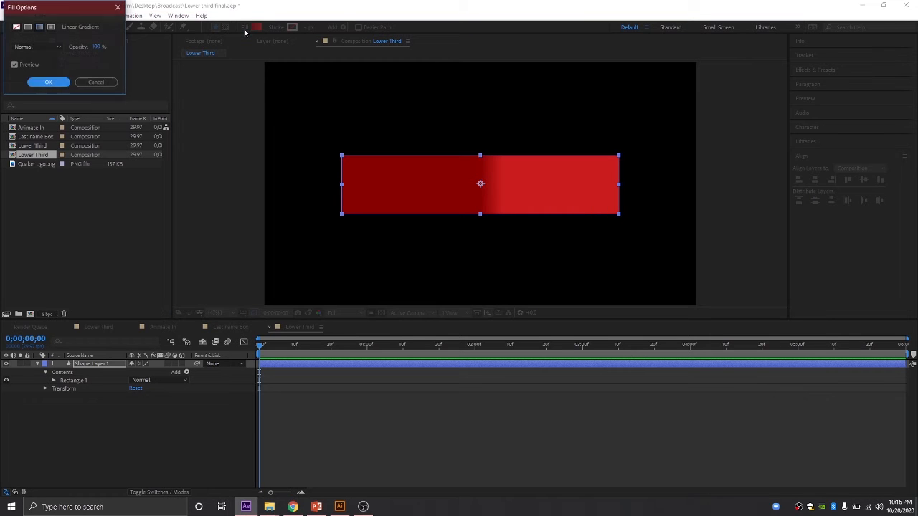
pyautogui.click(27, 27)
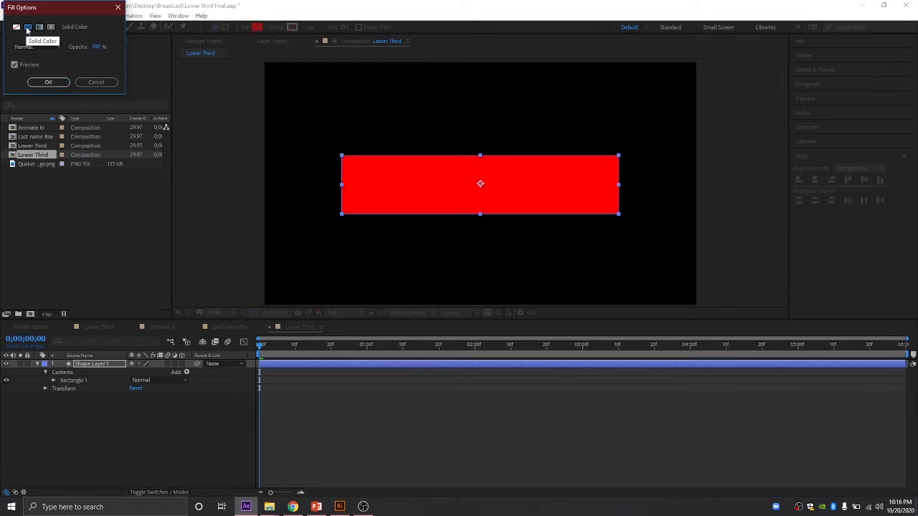
pyautogui.click(47, 81)
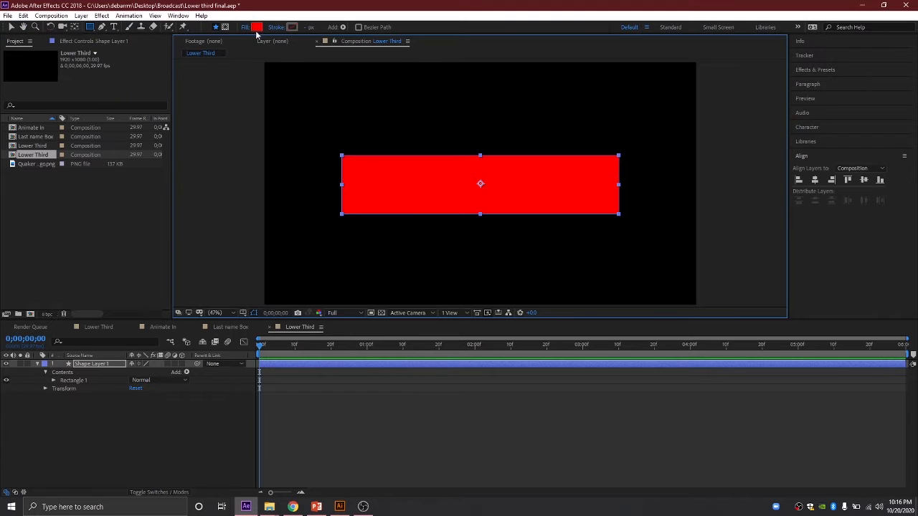
# Step: Set the rectangle's fill colour to pure red FF0000
pyautogui.click(256, 28)
pyautogui.click(133, 33)
pyautogui.moveTo(144, 27); pyautogui.dragTo(151, 20)
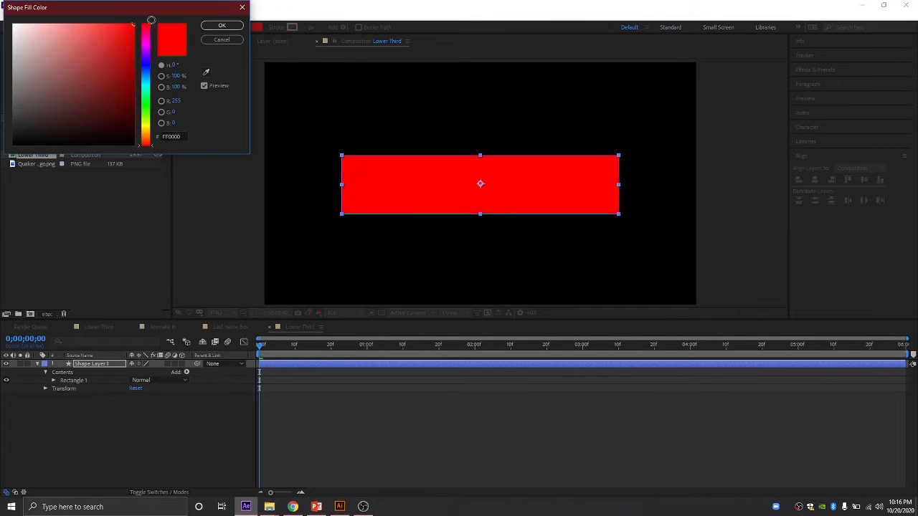
pyautogui.click(222, 26)
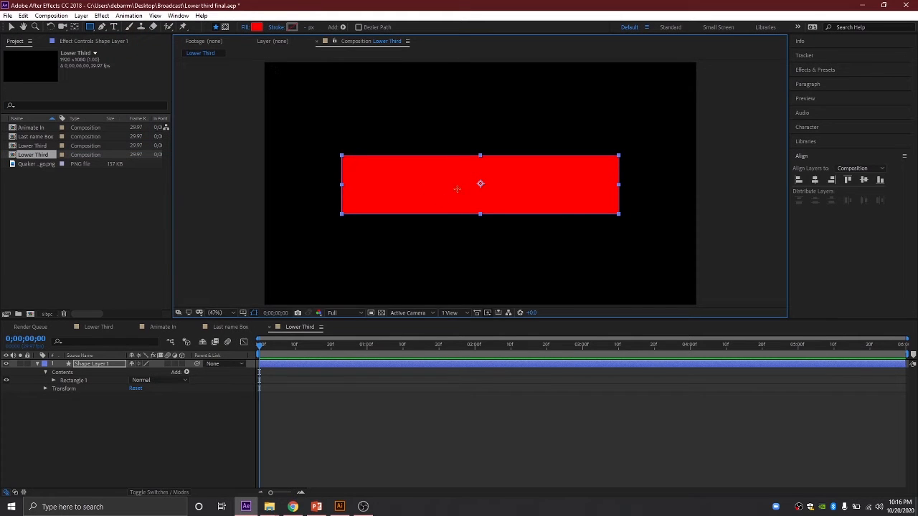
# Step: Rename the shape layer to Red box
pyautogui.click(38, 364)
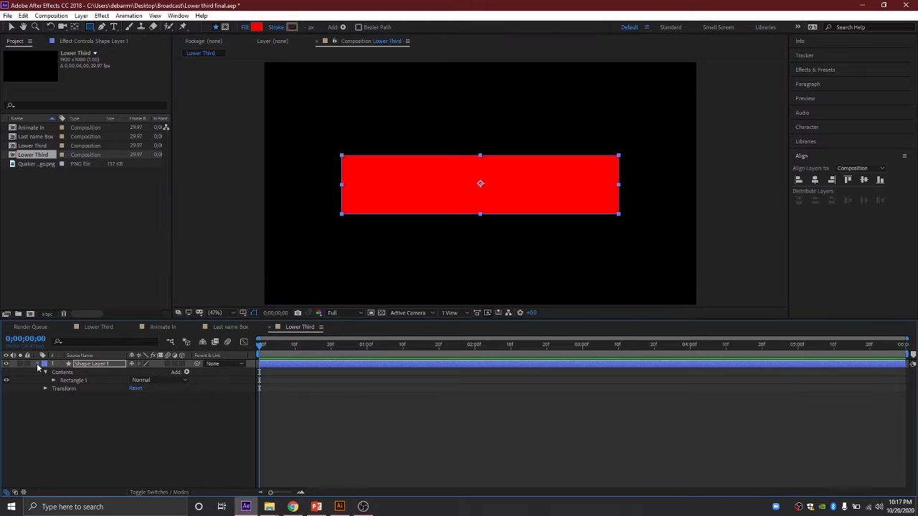
pyautogui.click(120, 398)
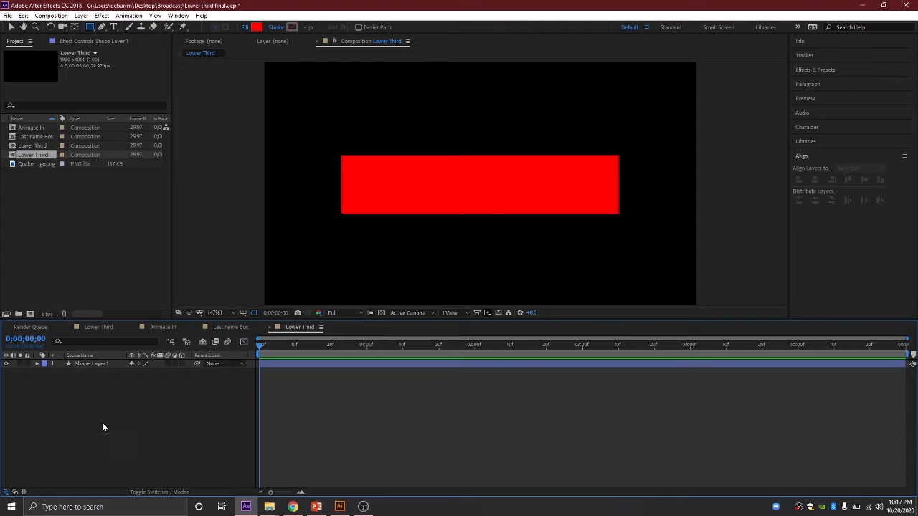
pyautogui.click(96, 364)
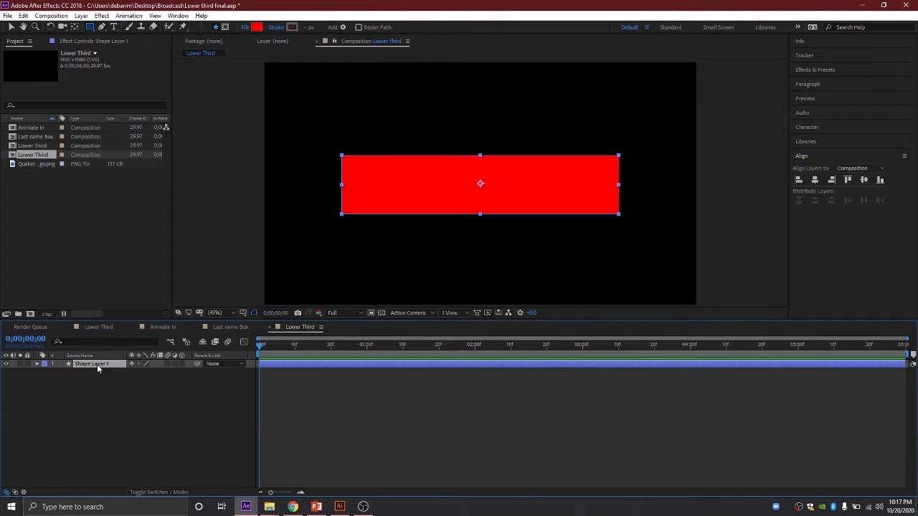
pyautogui.press('Return')
pyautogui.write('Red box')
pyautogui.click(103, 411)
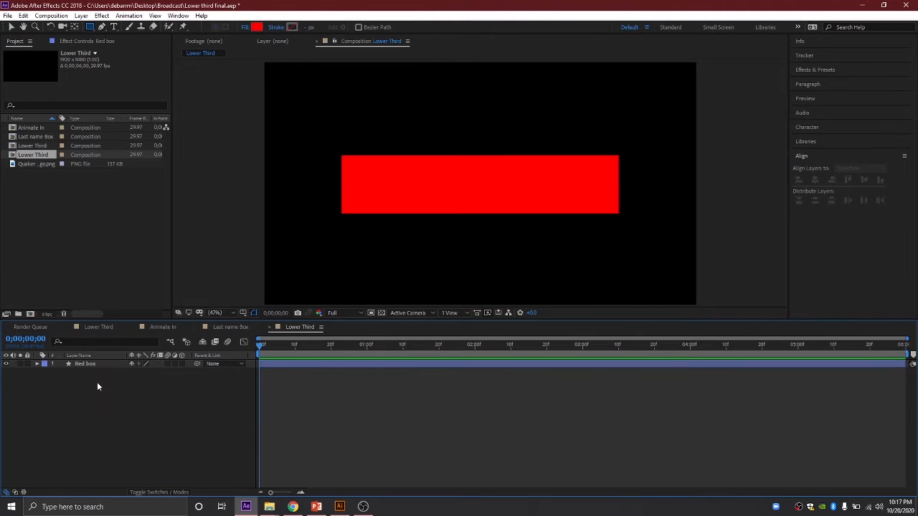
pyautogui.click(113, 26)
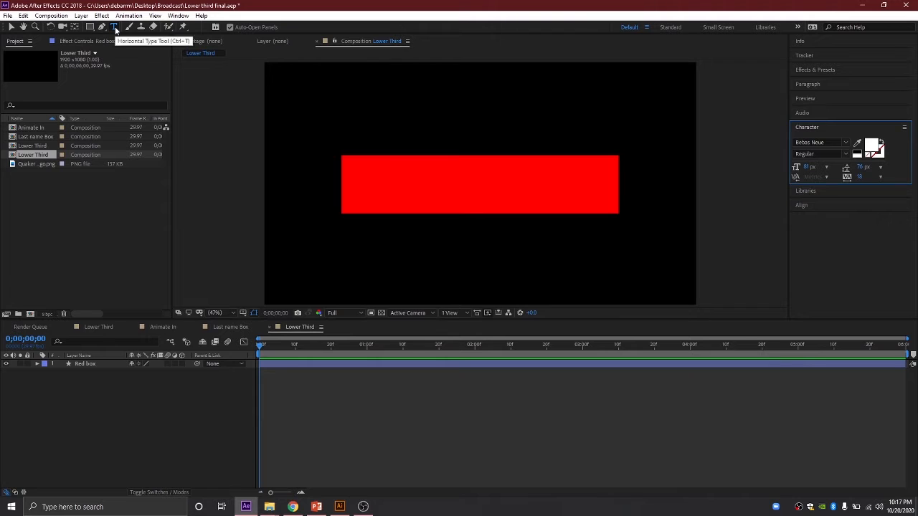
pyautogui.click(362, 187)
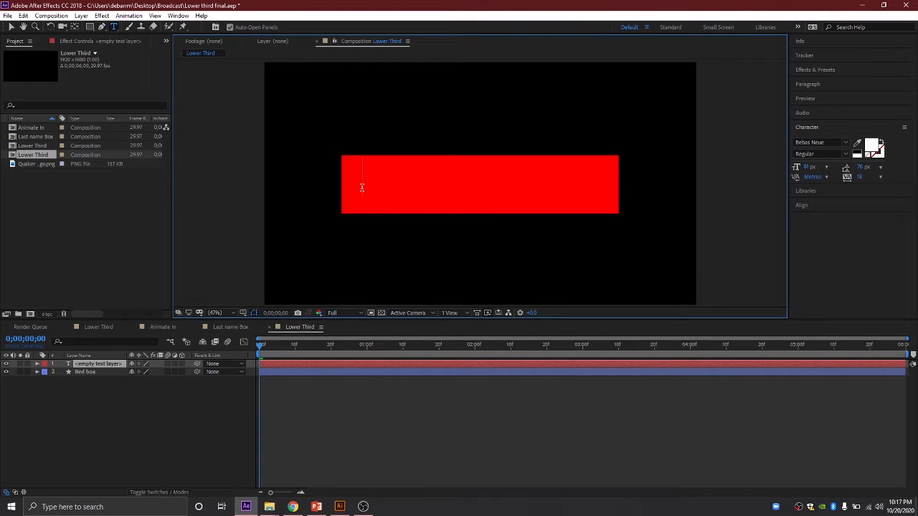
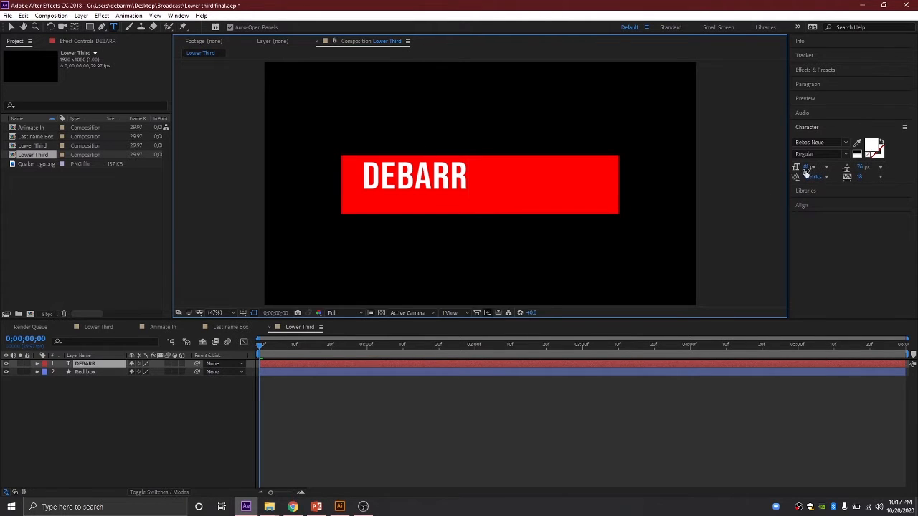
# Step: Enlarge the DEBARR text to a font size of 150
pyautogui.moveTo(806, 172); pyautogui.dragTo(832, 172)
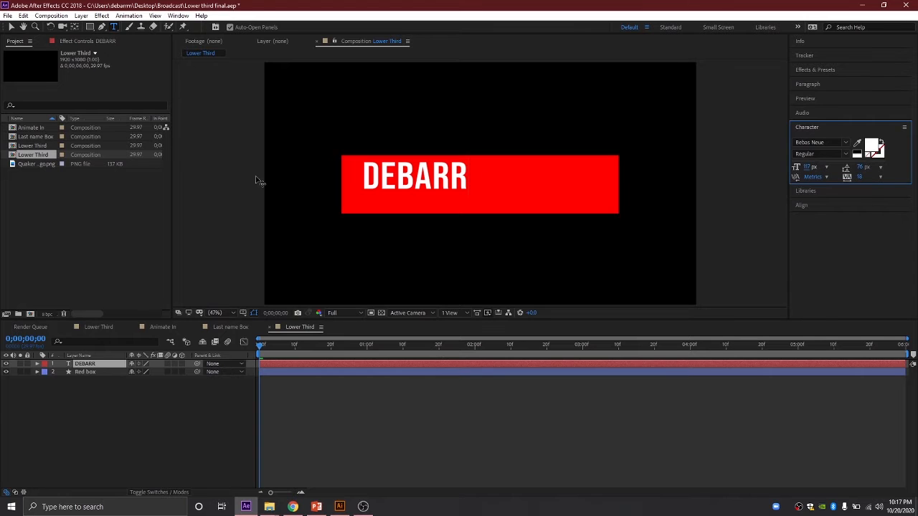
pyautogui.click(10, 27)
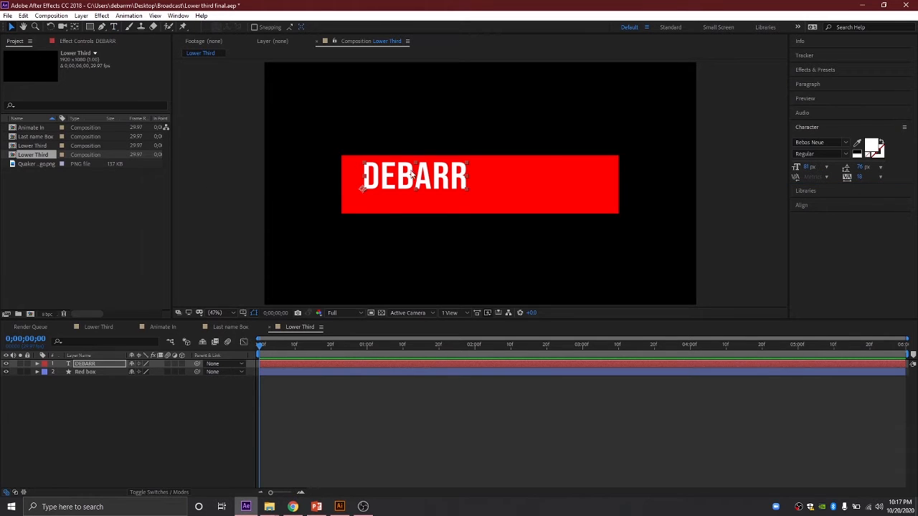
pyautogui.moveTo(808, 167); pyautogui.dragTo(834, 168)
pyautogui.press('capslock')
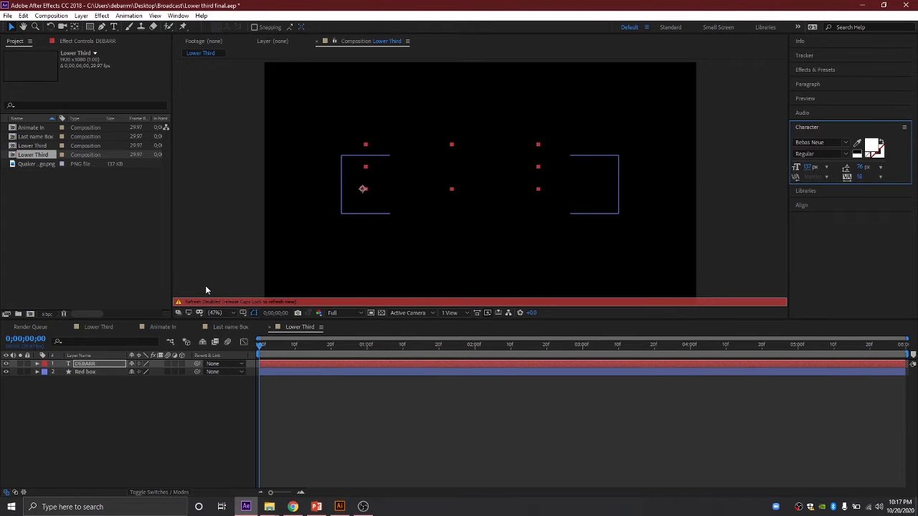
pyautogui.press('capslock')
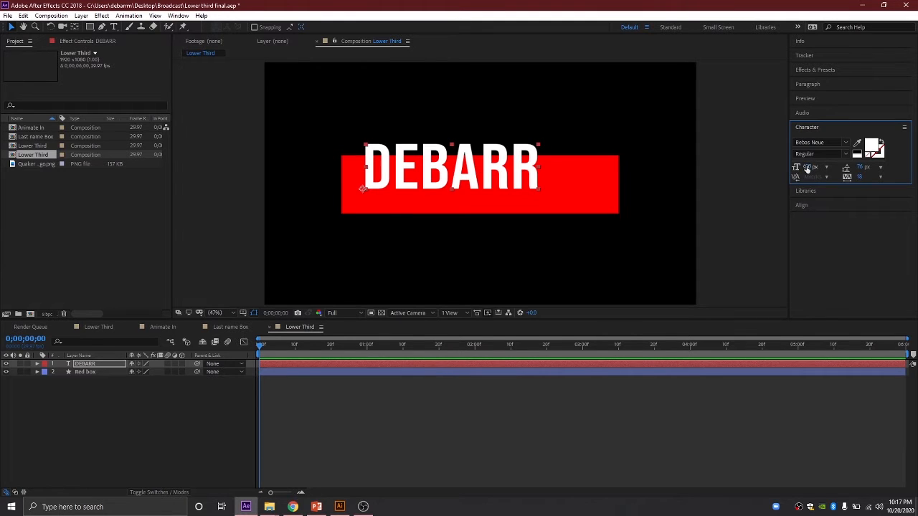
pyautogui.moveTo(800, 170); pyautogui.dragTo(816, 167)
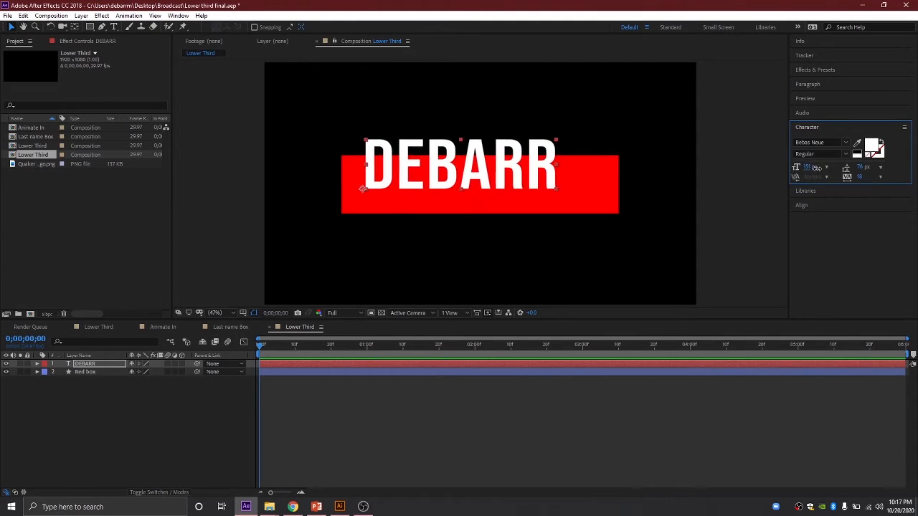
pyautogui.click(808, 166)
pyautogui.write('150')
pyautogui.press('Return')
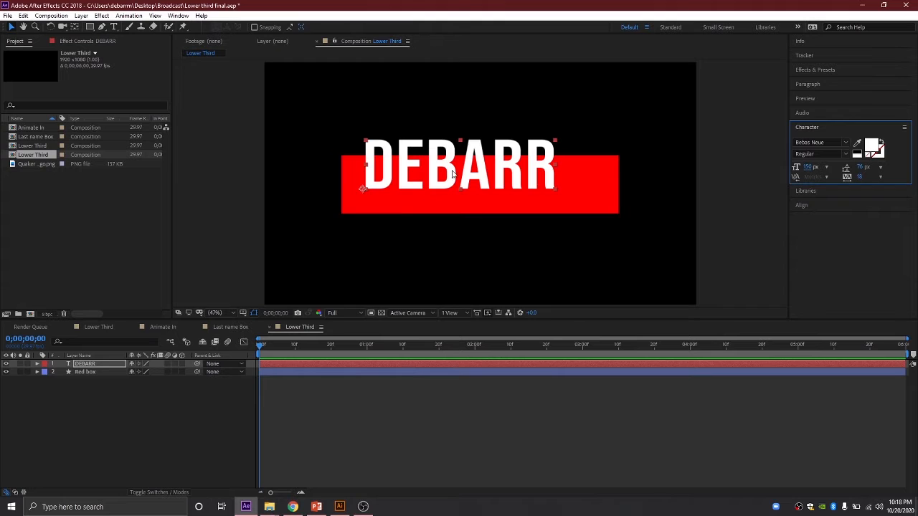
# Step: Centre DEBARR in the red bar, reduce it to 140 px, and nudge it right
pyautogui.moveTo(452, 174); pyautogui.dragTo(501, 192)
pyautogui.click(805, 163)
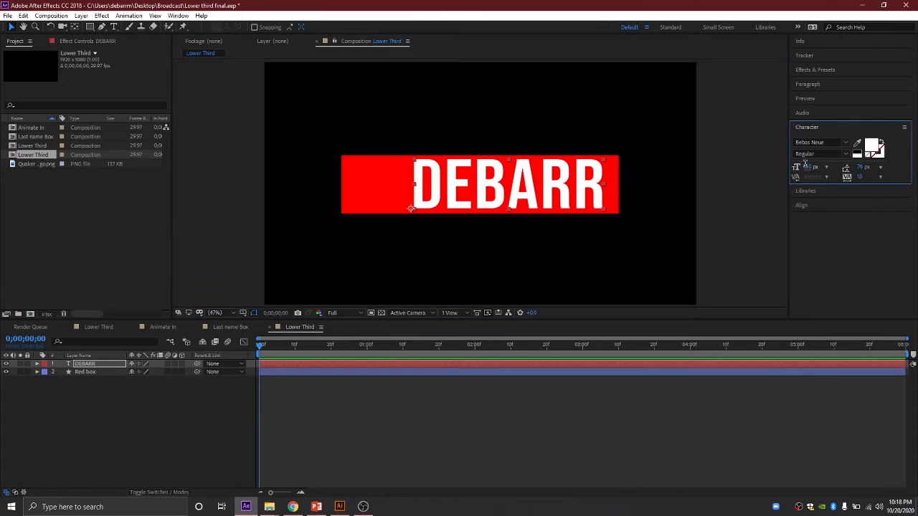
pyautogui.click(806, 166)
pyautogui.write('140')
pyautogui.press('Return')
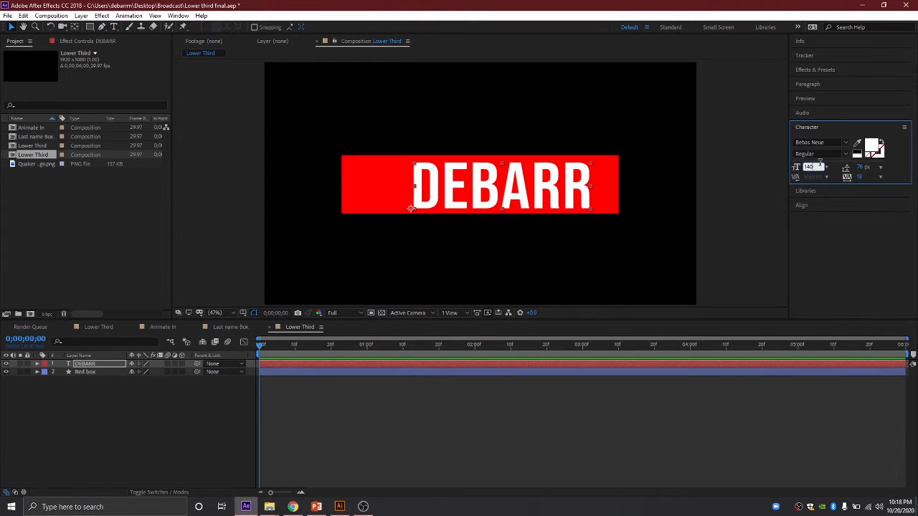
pyautogui.moveTo(565, 191); pyautogui.dragTo(582, 190)
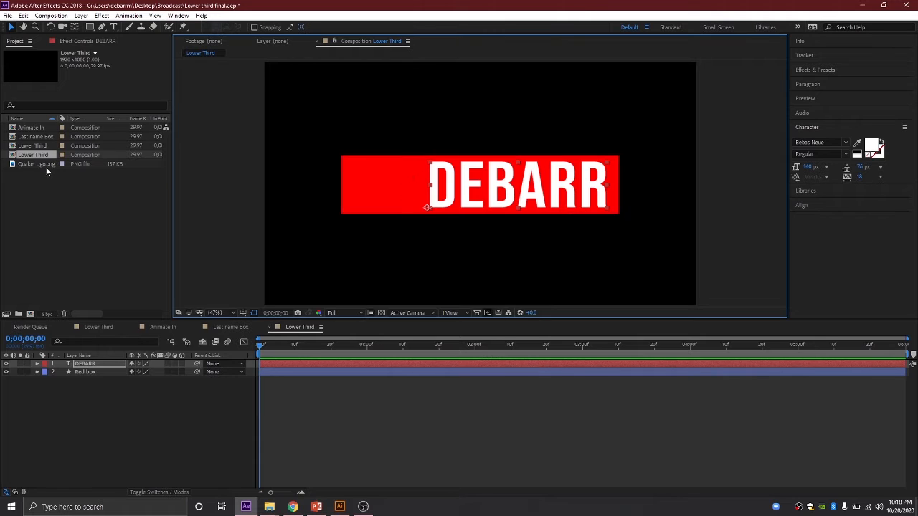
# Step: Import Quaker Sam Logo.png and add it as a layer in the Lower Third comp
pyautogui.doubleClick(48, 207)
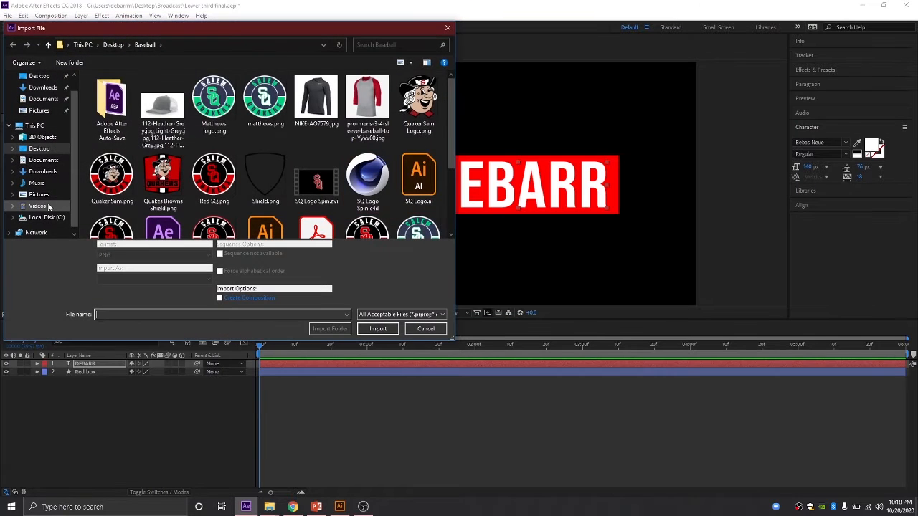
pyautogui.doubleClick(420, 106)
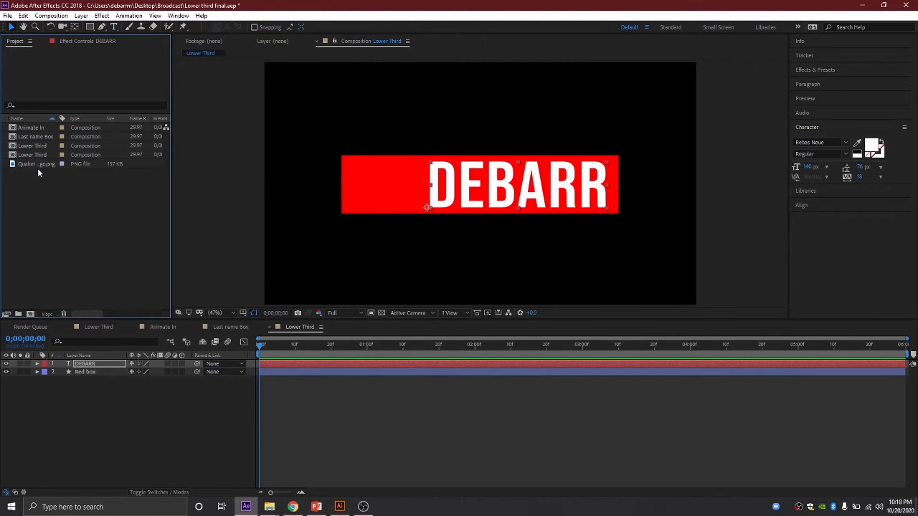
pyautogui.moveTo(37, 165); pyautogui.dragTo(73, 366)
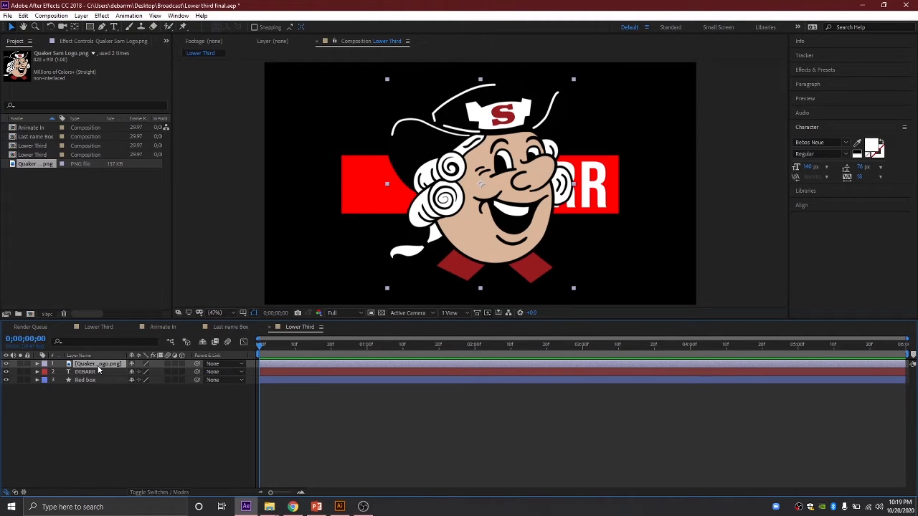
# Step: Scale the logo down to 50% and place it over the red bar's left end
pyautogui.press('s')
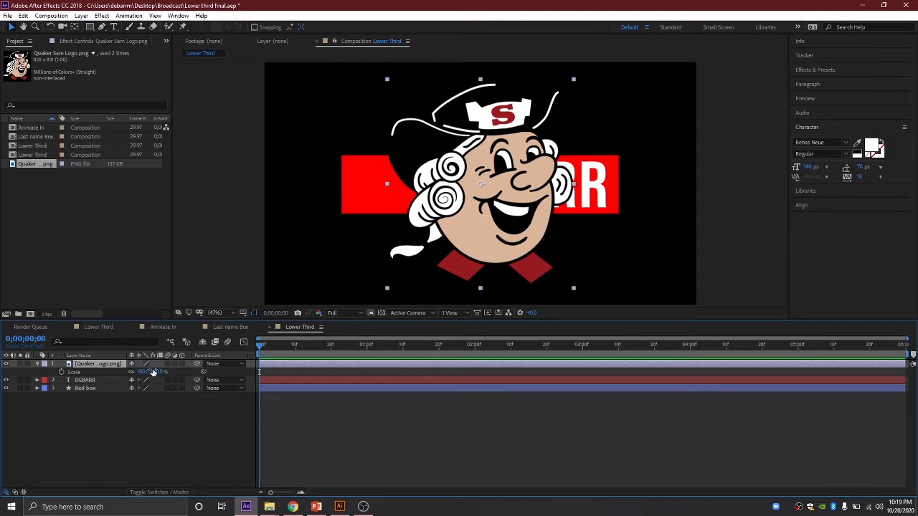
pyautogui.moveTo(150, 372); pyautogui.dragTo(141, 372)
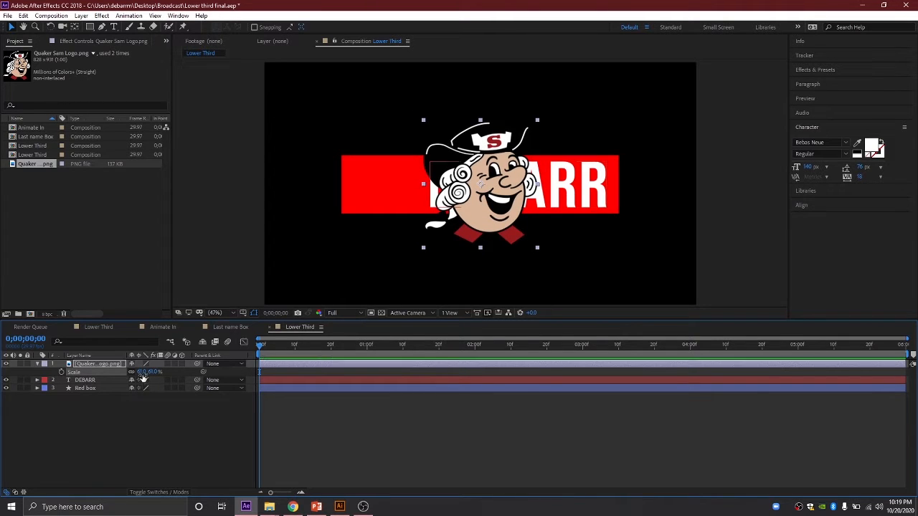
pyautogui.click(144, 371)
pyautogui.write('60')
pyautogui.press('Return')
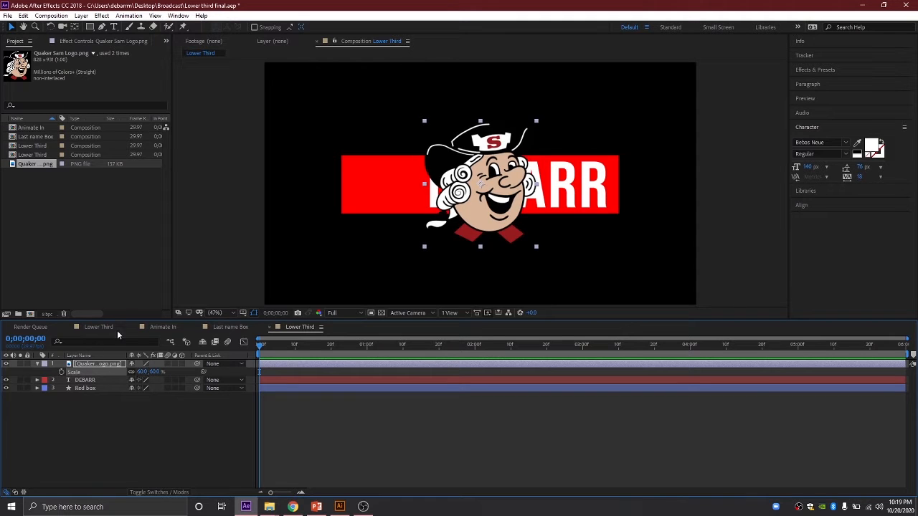
pyautogui.moveTo(491, 179); pyautogui.dragTo(388, 174)
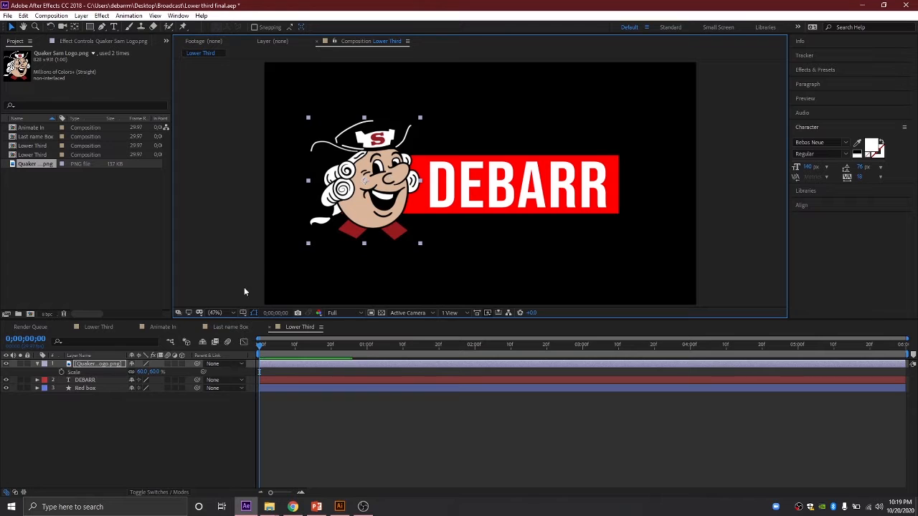
pyautogui.click(141, 371)
pyautogui.write('50')
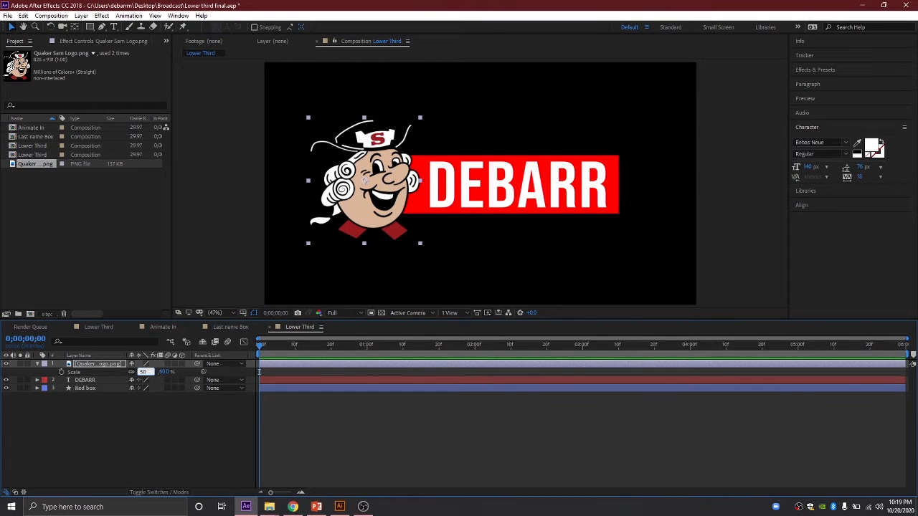
pyautogui.press('Return')
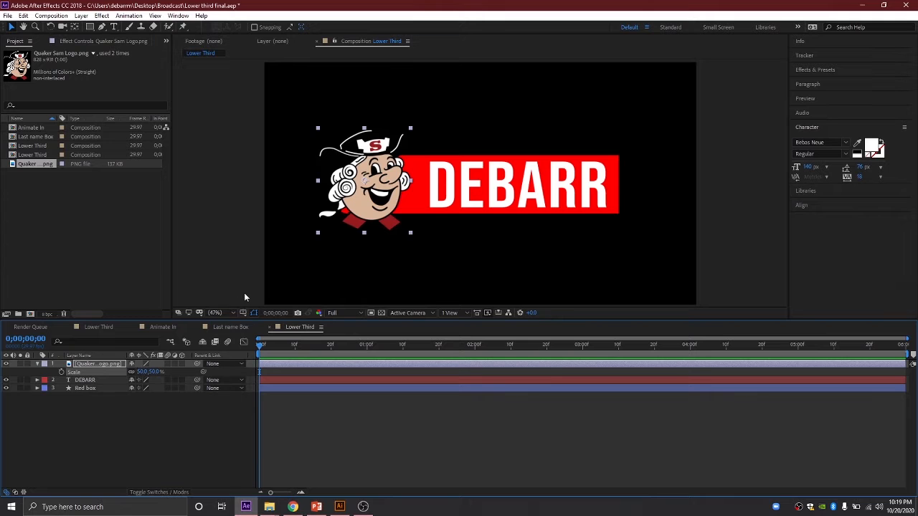
# Step: Fine-tune the logo's position, briefly hiding and reshowing it to check
pyautogui.click(355, 214)
pyautogui.moveTo(356, 212); pyautogui.dragTo(356, 214)
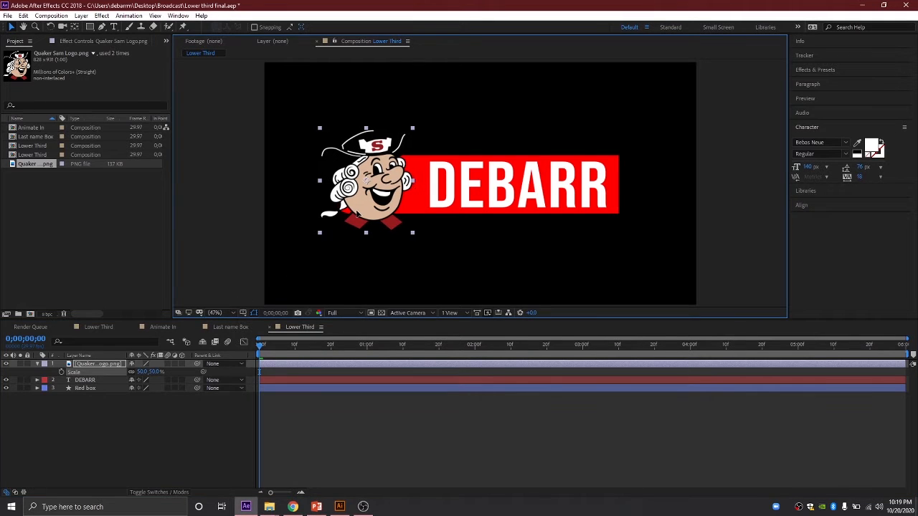
pyautogui.click(6, 363)
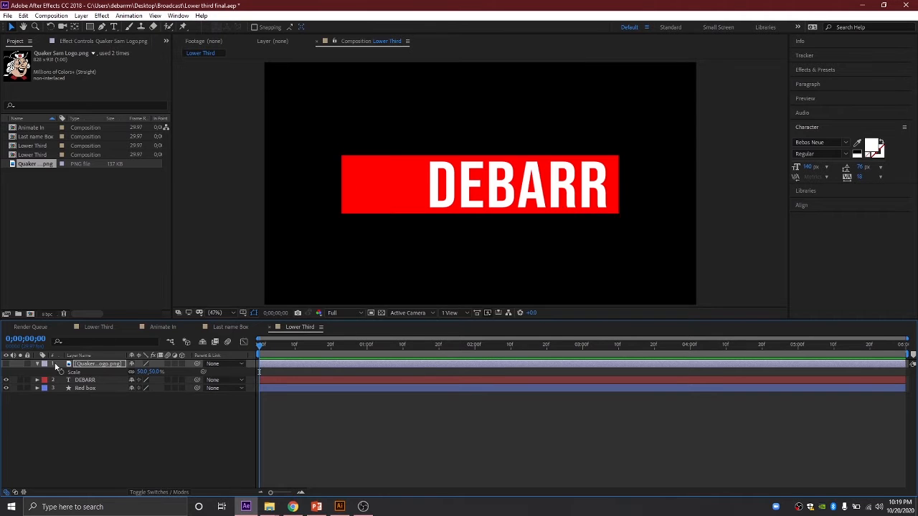
pyautogui.click(6, 369)
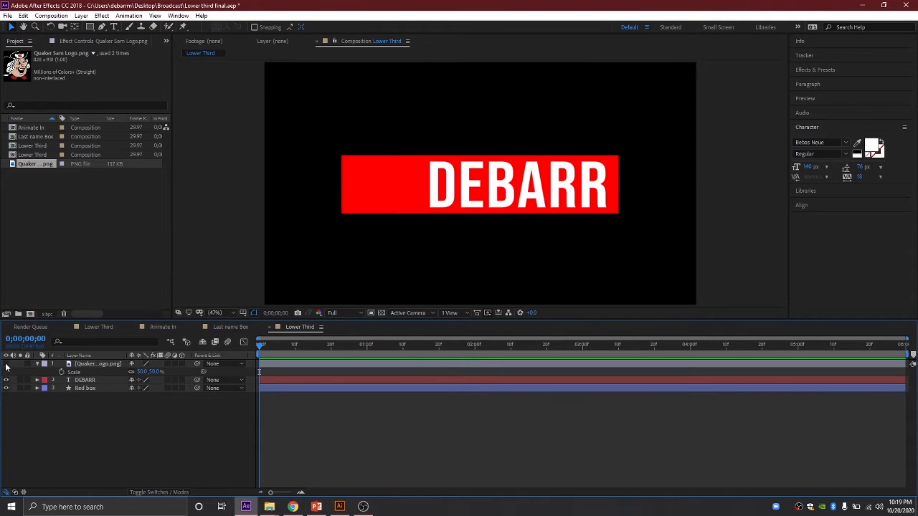
pyautogui.click(5, 364)
pyautogui.click(347, 210)
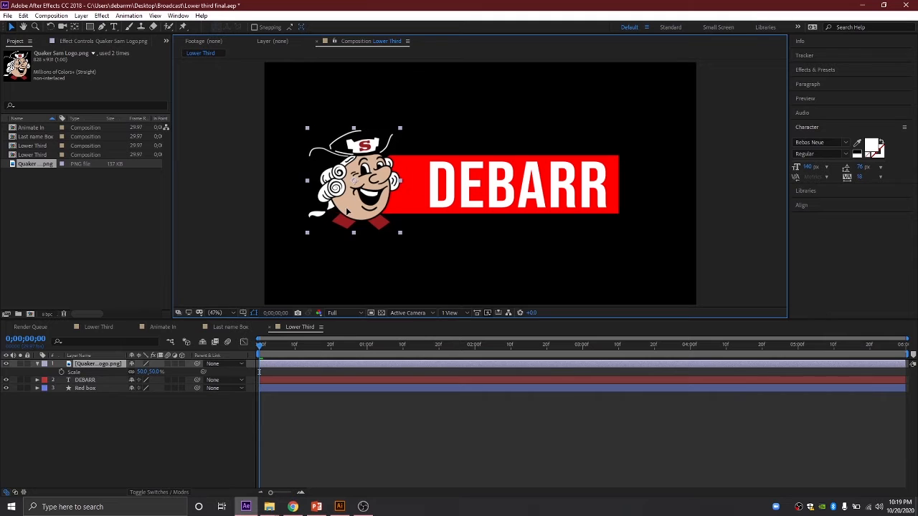
pyautogui.moveTo(346, 210); pyautogui.dragTo(343, 211)
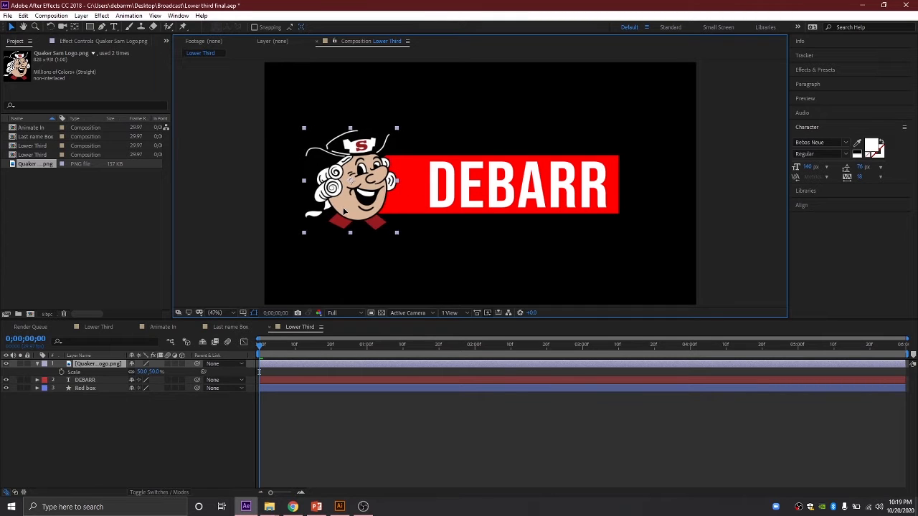
# Step: Shift the DEBARR text slightly left toward the logo
pyautogui.moveTo(481, 195); pyautogui.dragTo(473, 195)
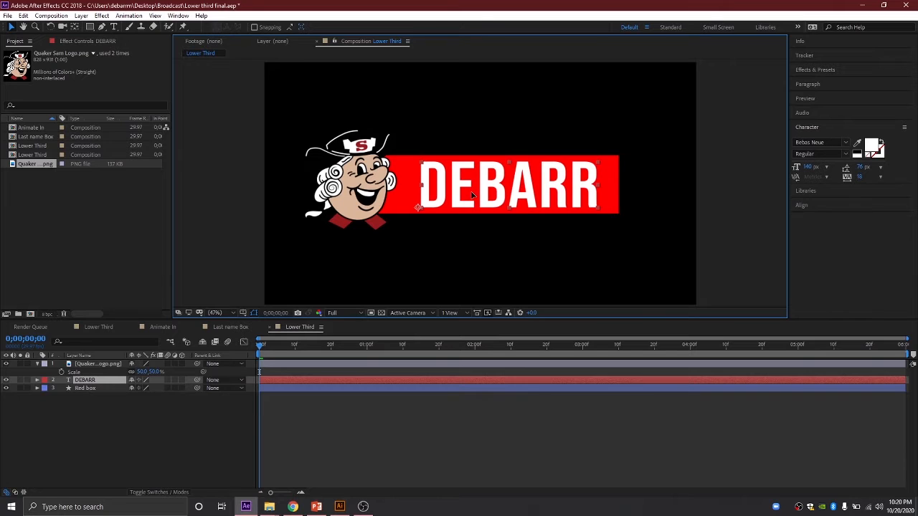
pyautogui.moveTo(473, 195); pyautogui.dragTo(471, 195)
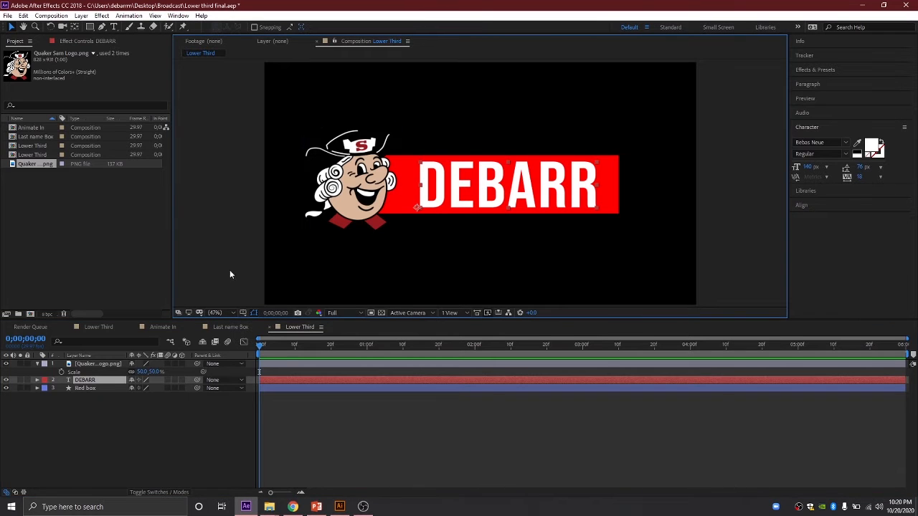
pyautogui.click(38, 364)
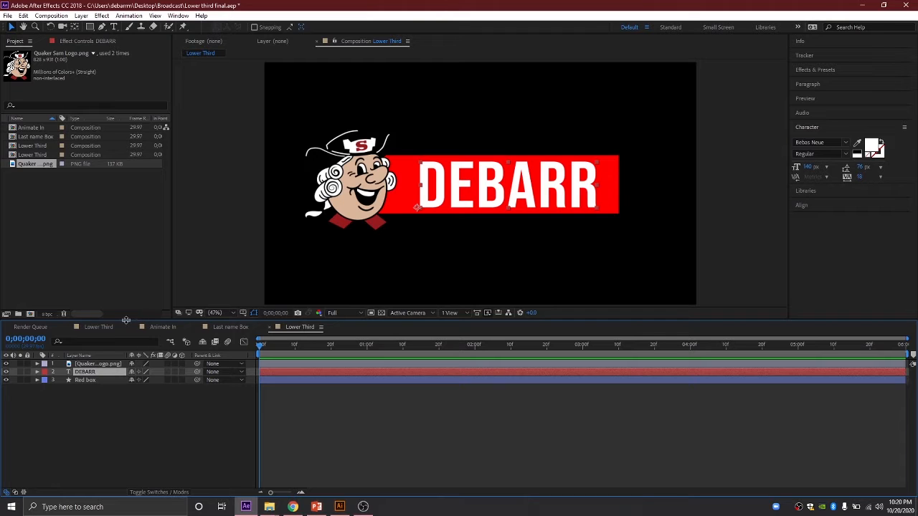
# Step: Hide the logo and DEBARR layers and duplicate the Red box layer
pyautogui.click(6, 364)
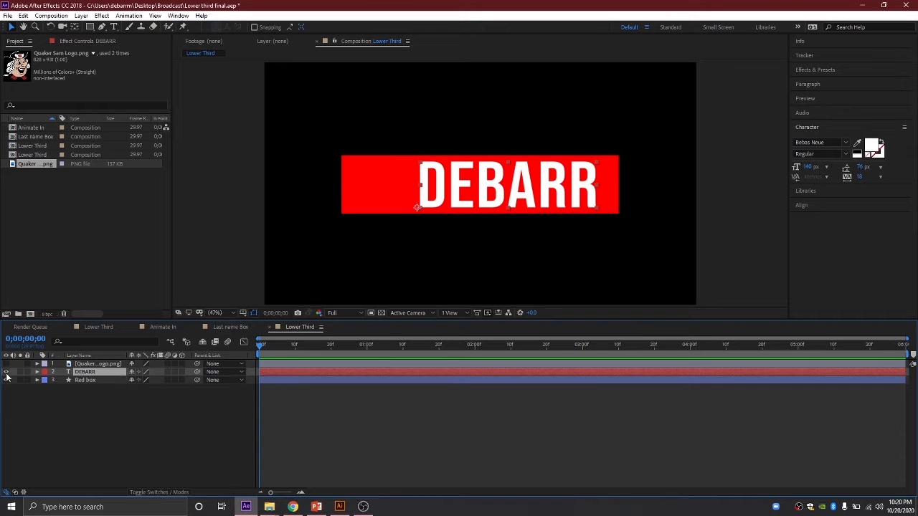
pyautogui.click(6, 372)
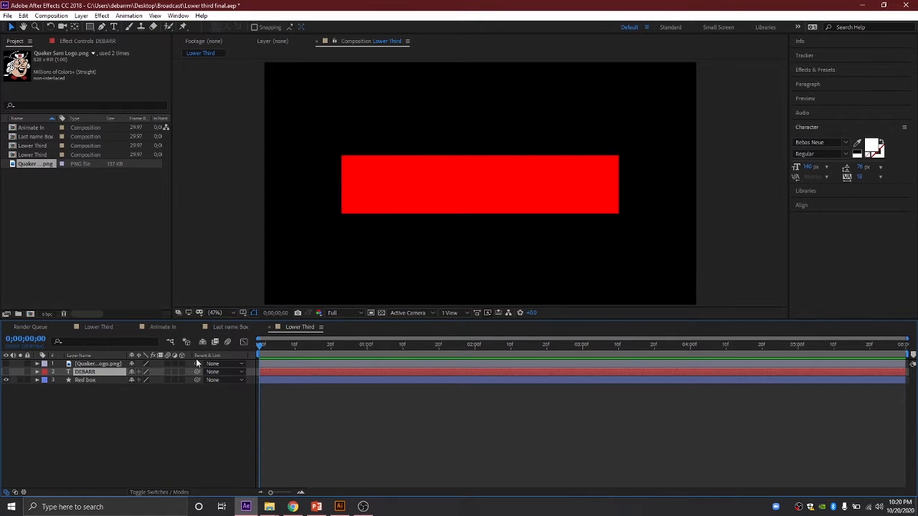
pyautogui.click(93, 380)
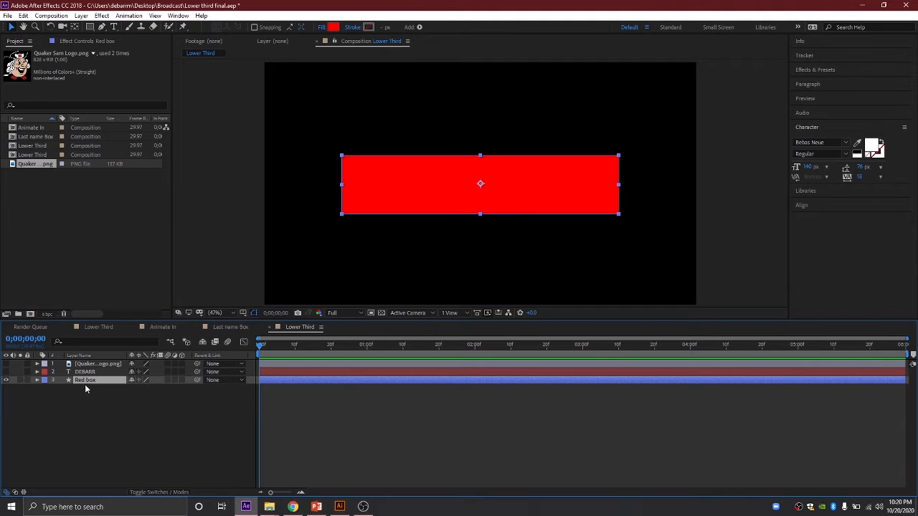
pyautogui.hotkey('ctrl', 'd')
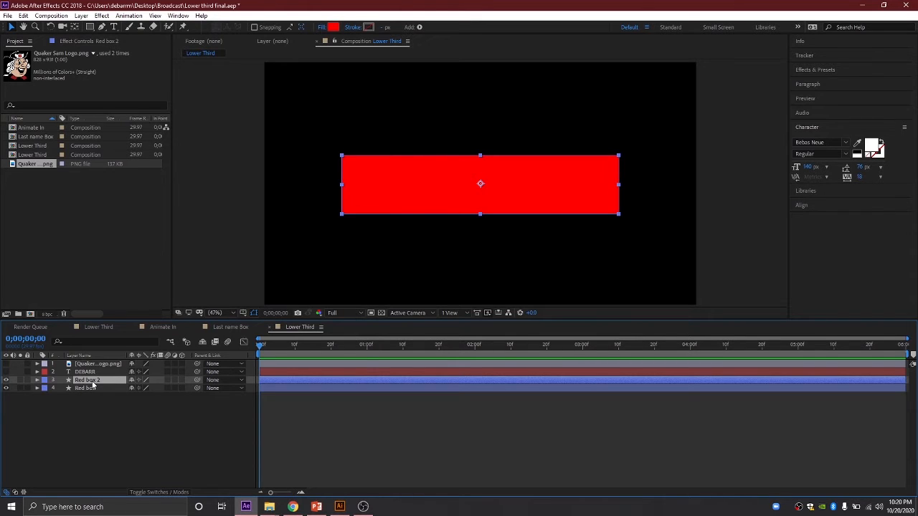
# Step: Rename the copy White outline and move it below Red box
pyautogui.press('Return')
pyautogui.write('White outline')
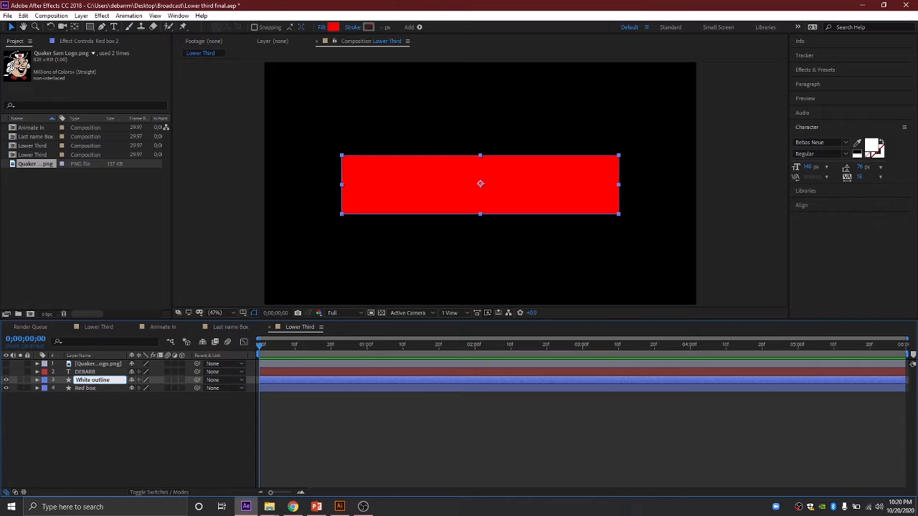
pyautogui.click(142, 423)
pyautogui.click(101, 381)
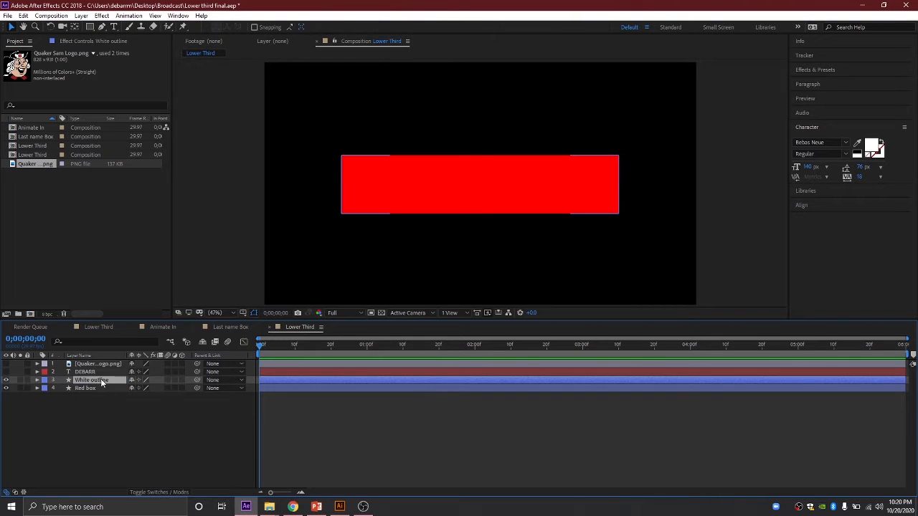
pyautogui.moveTo(101, 382); pyautogui.dragTo(99, 390)
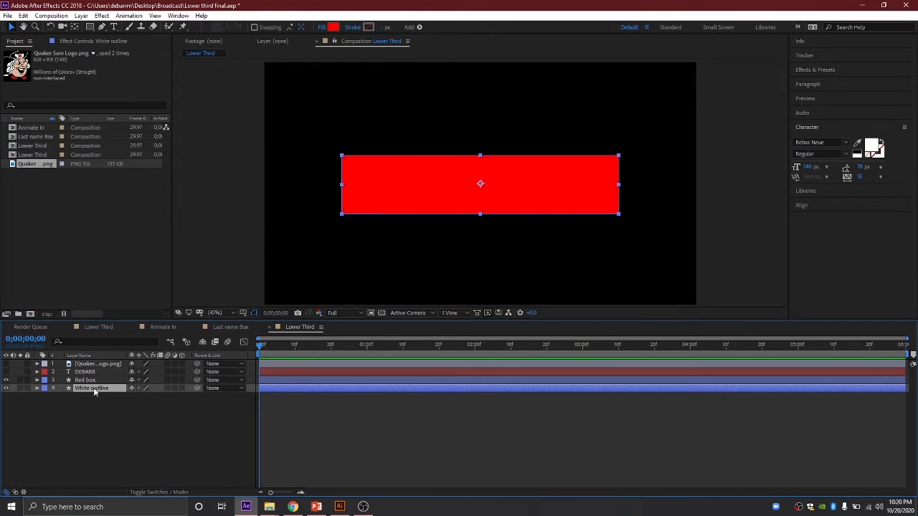
# Step: Try a white fill colour on the White outline rectangle
pyautogui.click(333, 28)
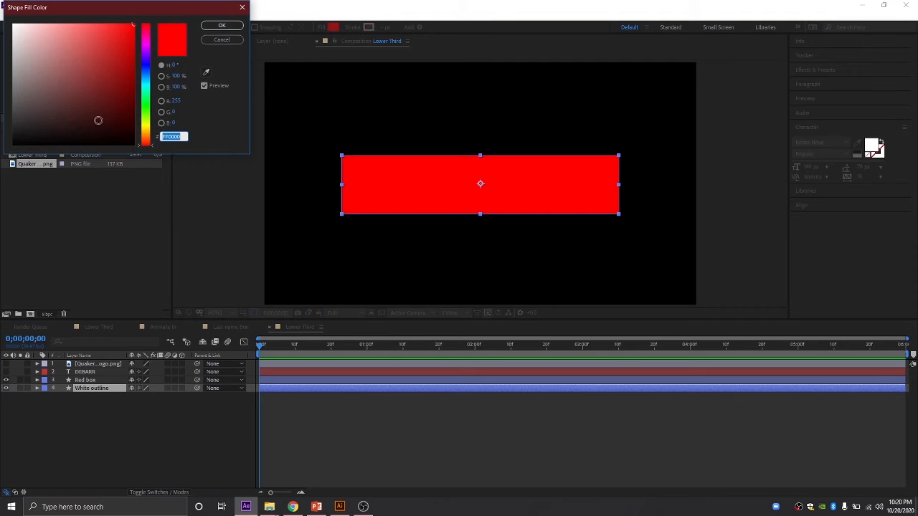
pyautogui.moveTo(98, 120); pyautogui.dragTo(2, 8)
pyautogui.click(222, 26)
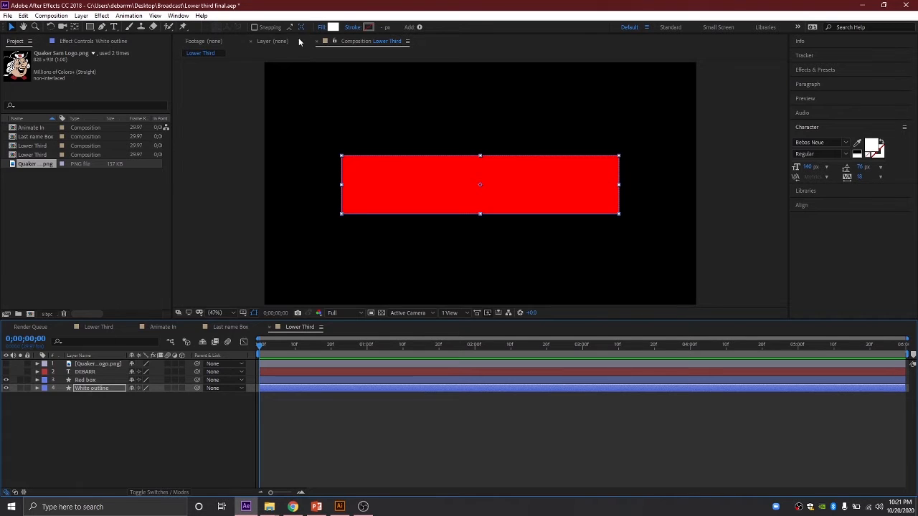
pyautogui.click(332, 29)
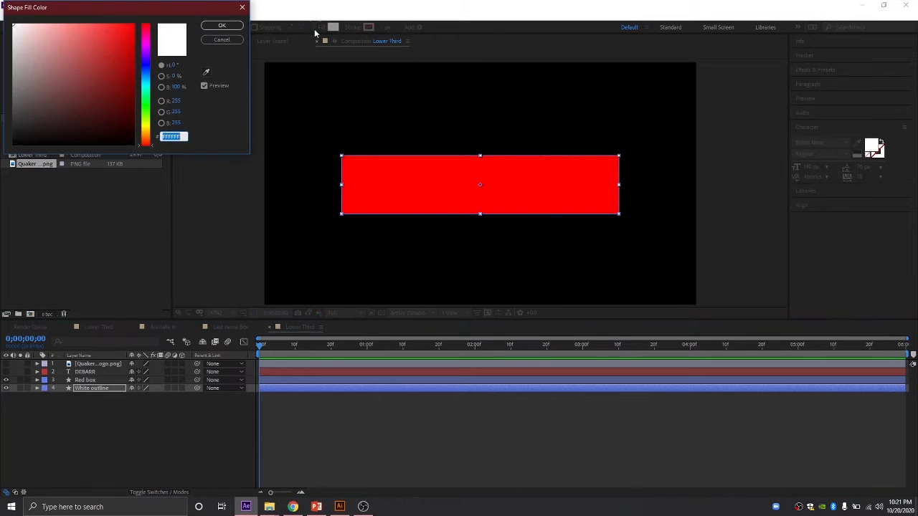
pyautogui.click(222, 38)
# Step: Set the White outline fill to None and its stroke colour to white FFFFFF
pyautogui.click(322, 27)
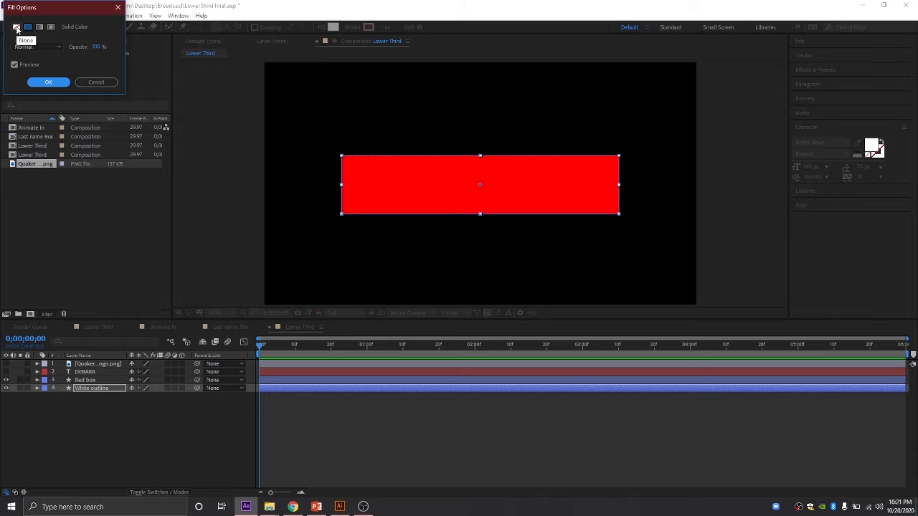
pyautogui.click(17, 29)
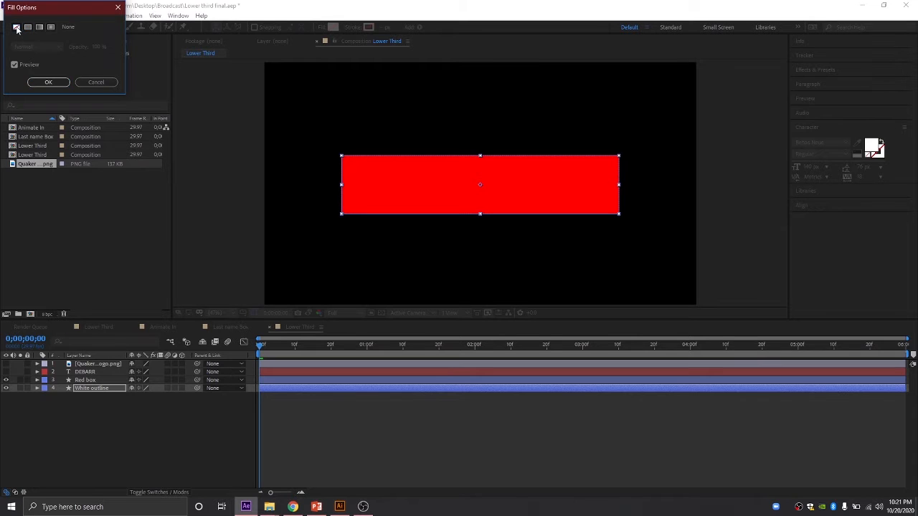
pyautogui.click(48, 82)
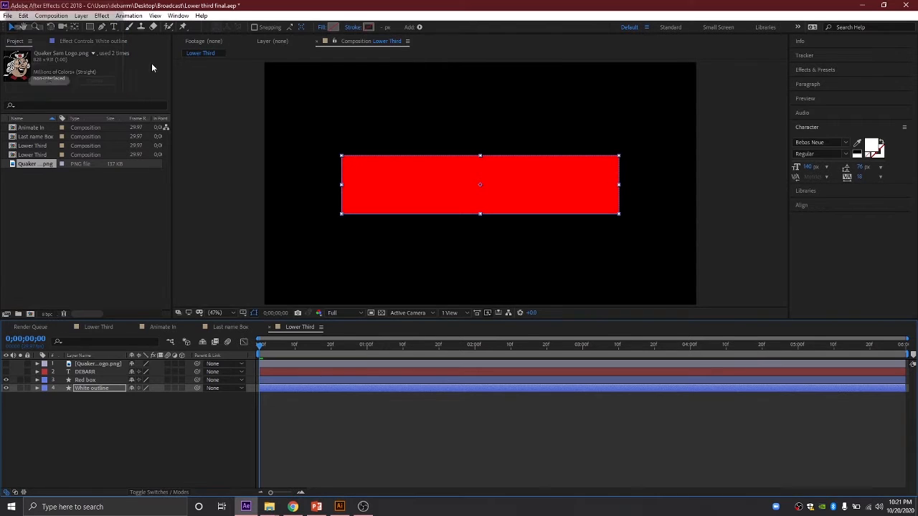
pyautogui.click(368, 29)
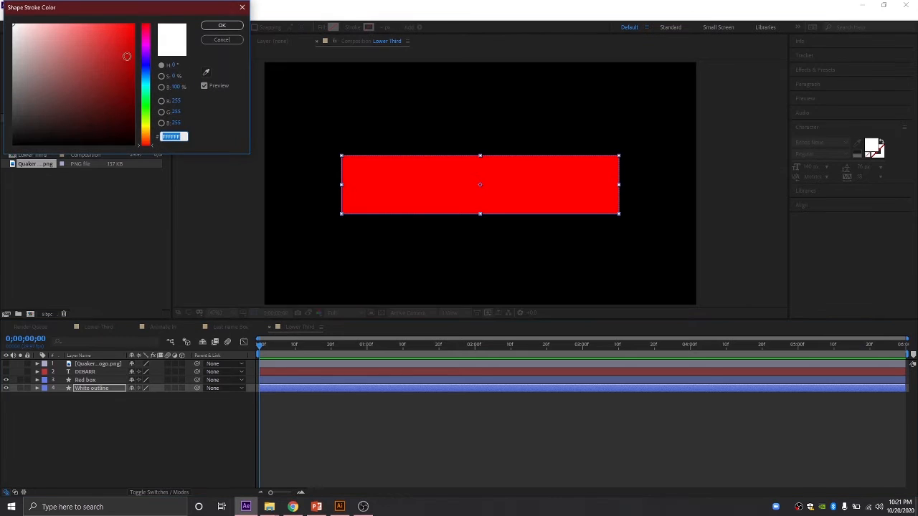
pyautogui.click(221, 25)
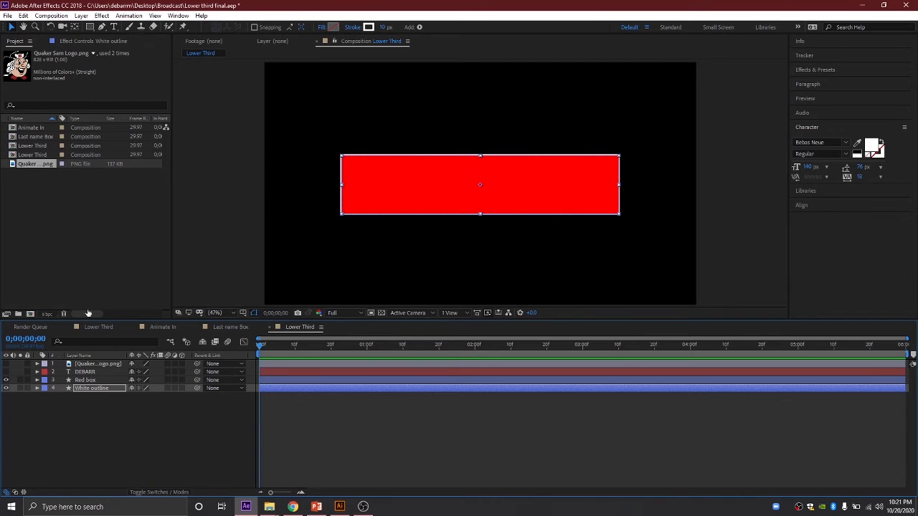
# Step: Scale the White outline to 104 × 123% so it frames the red box with a black gap
pyautogui.click(88, 387)
pyautogui.press('s')
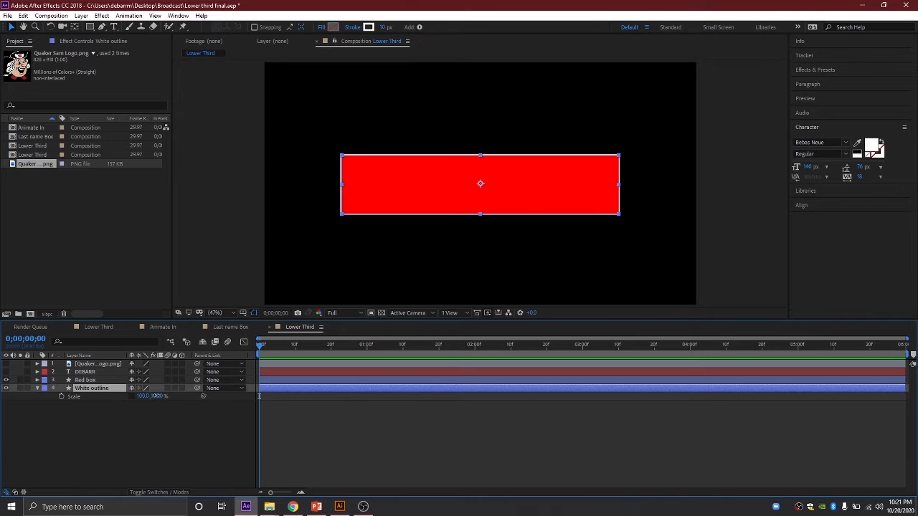
pyautogui.moveTo(153, 396); pyautogui.dragTo(164, 396)
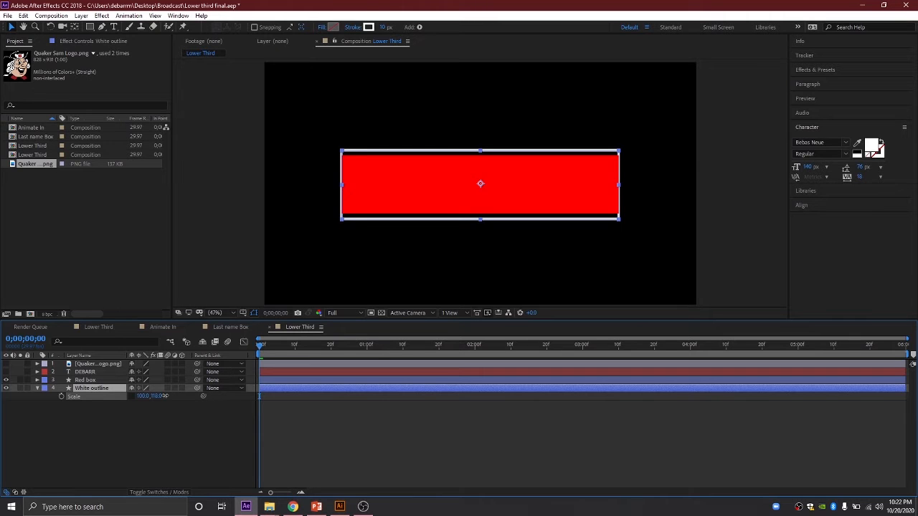
pyautogui.moveTo(142, 395); pyautogui.dragTo(142, 396)
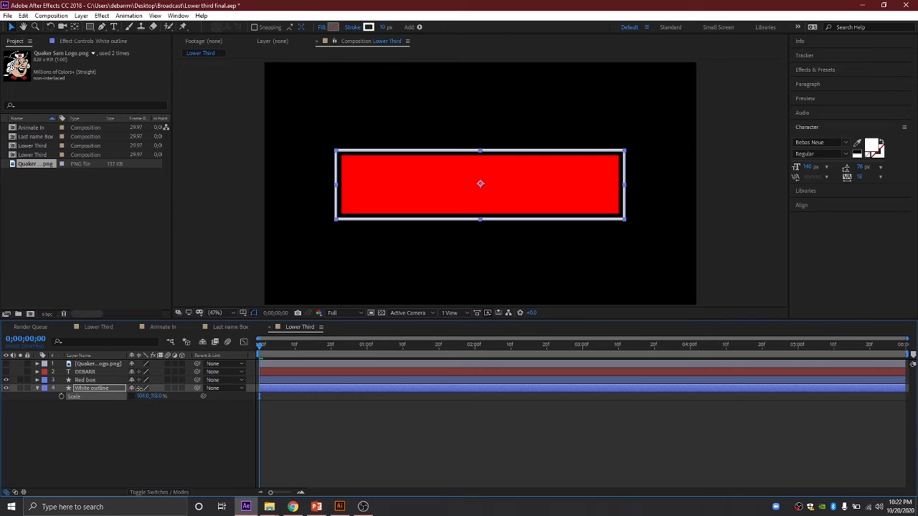
pyautogui.click(96, 451)
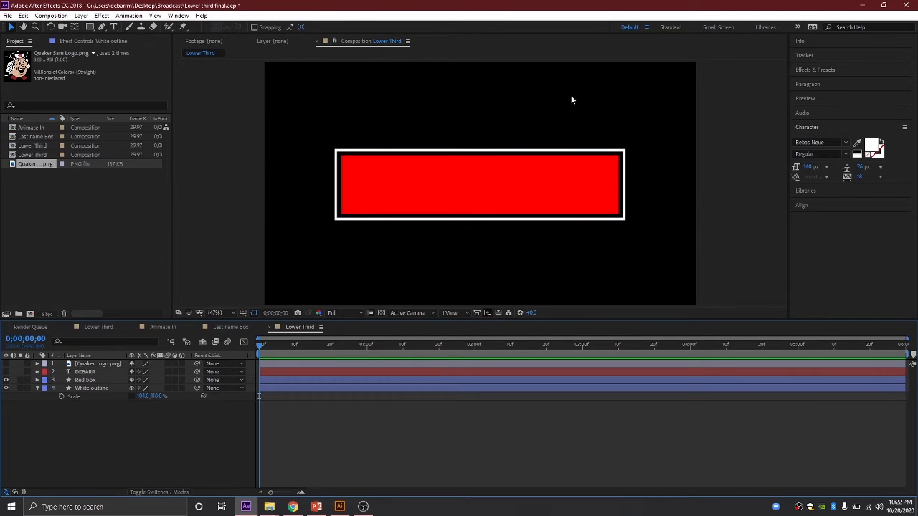
pyautogui.click(155, 396)
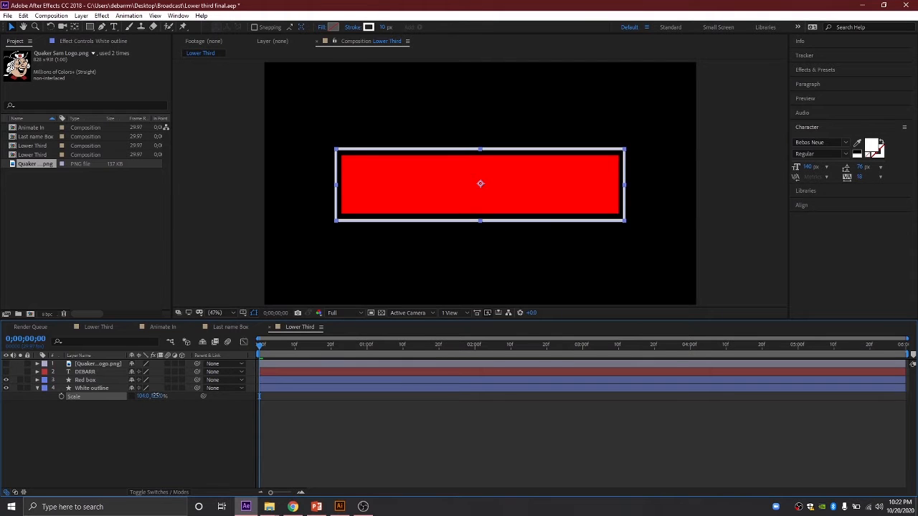
pyautogui.click(154, 418)
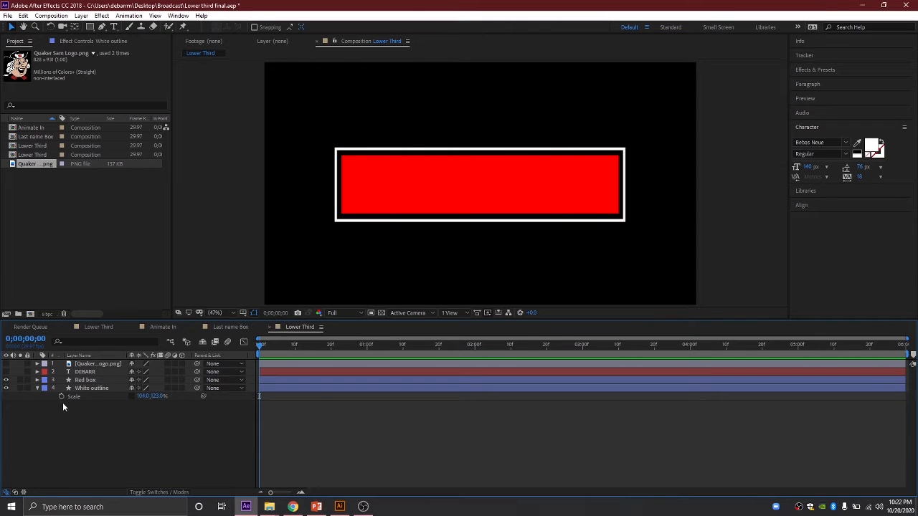
pyautogui.click(36, 388)
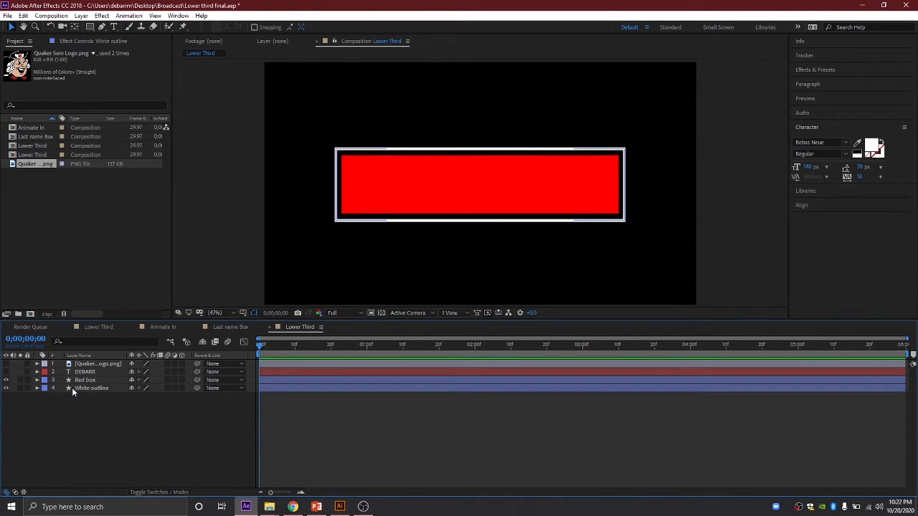
pyautogui.click(94, 387)
pyautogui.click(156, 492)
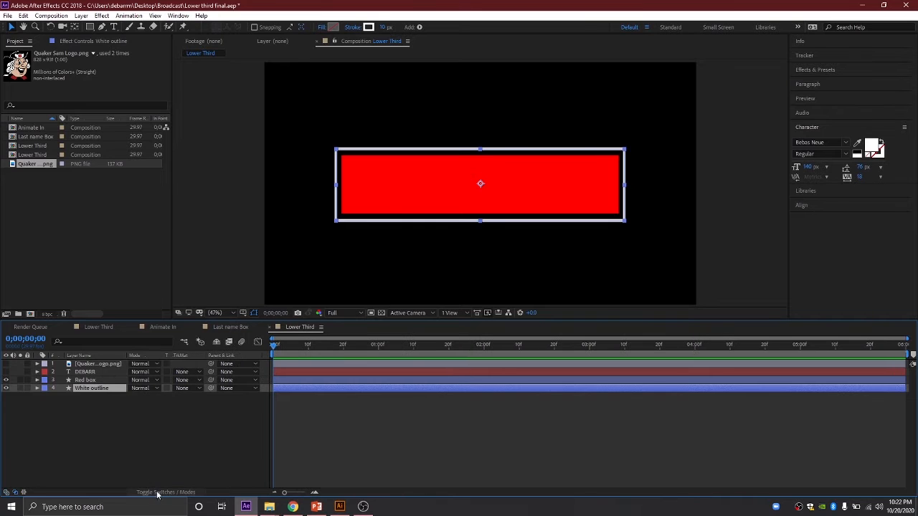
pyautogui.click(158, 492)
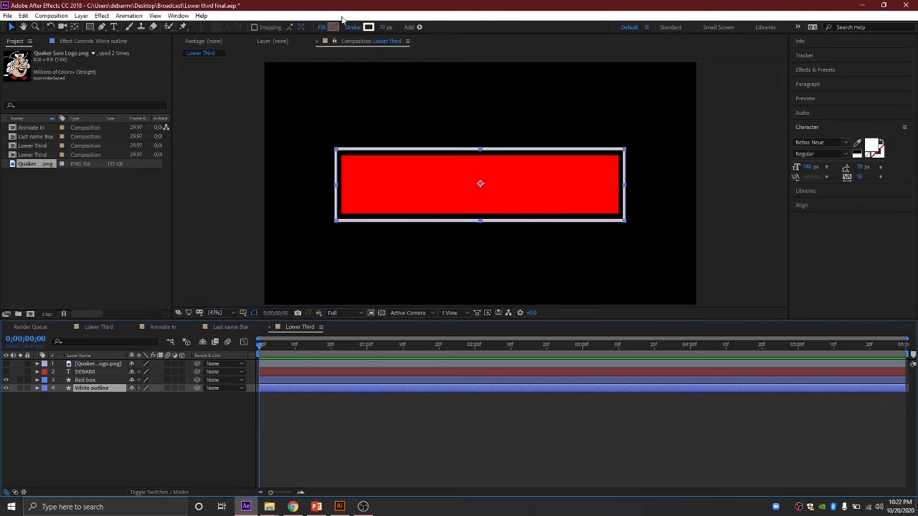
# Step: Show the logo and DEBARR layers again and add Trim Paths to White outline
pyautogui.click(5, 363)
pyautogui.click(5, 371)
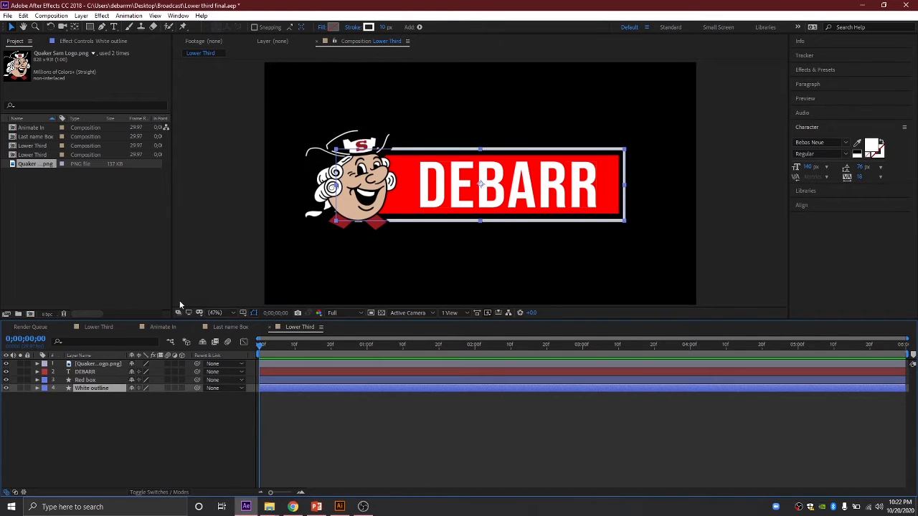
pyautogui.click(420, 28)
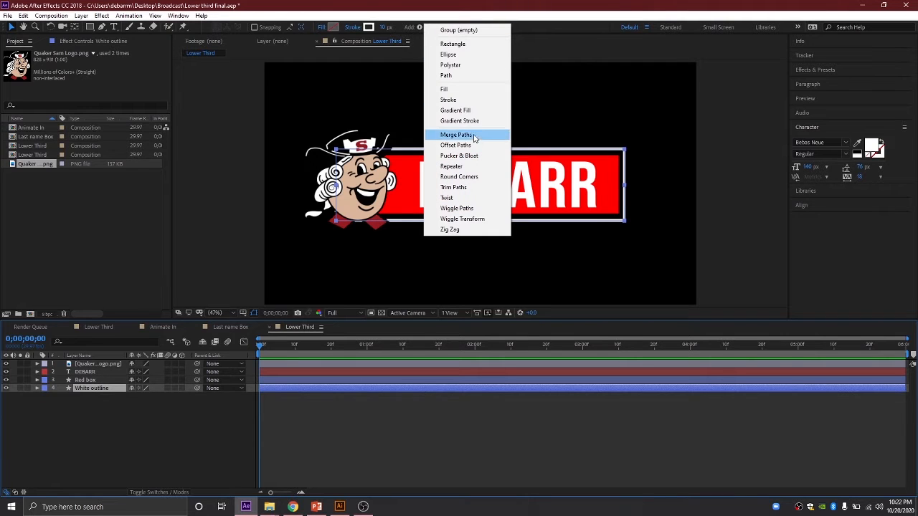
pyautogui.click(474, 187)
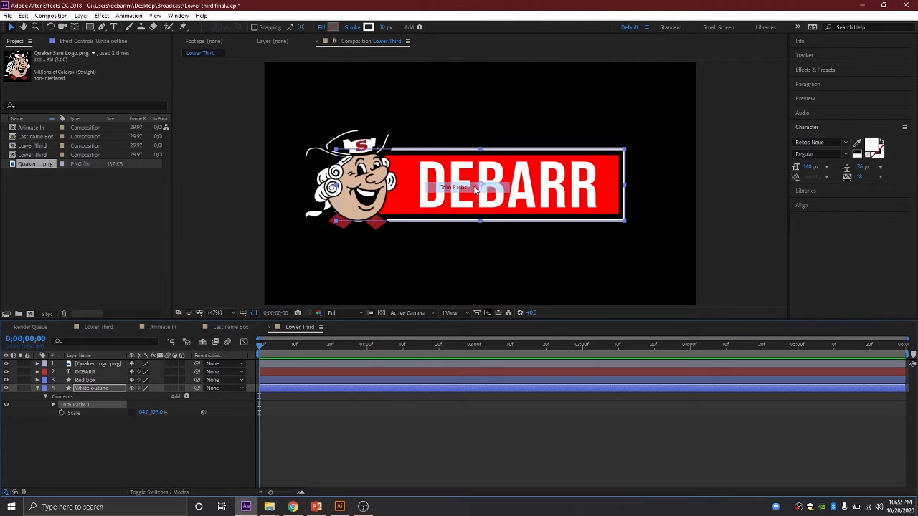
pyautogui.click(52, 405)
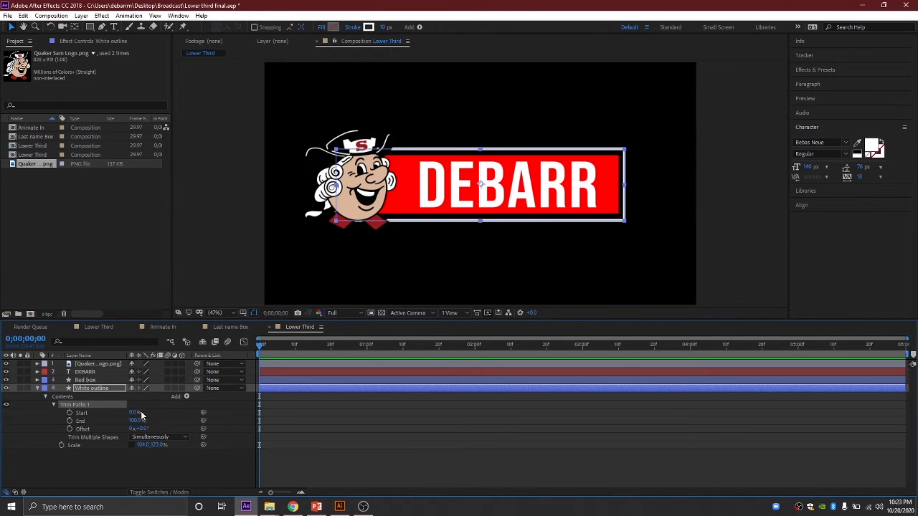
pyautogui.moveTo(135, 413)
pyautogui.mouseDown()
pyautogui.moveTo(153, 411)
pyautogui.moveTo(127, 404)
pyautogui.mouseUp()
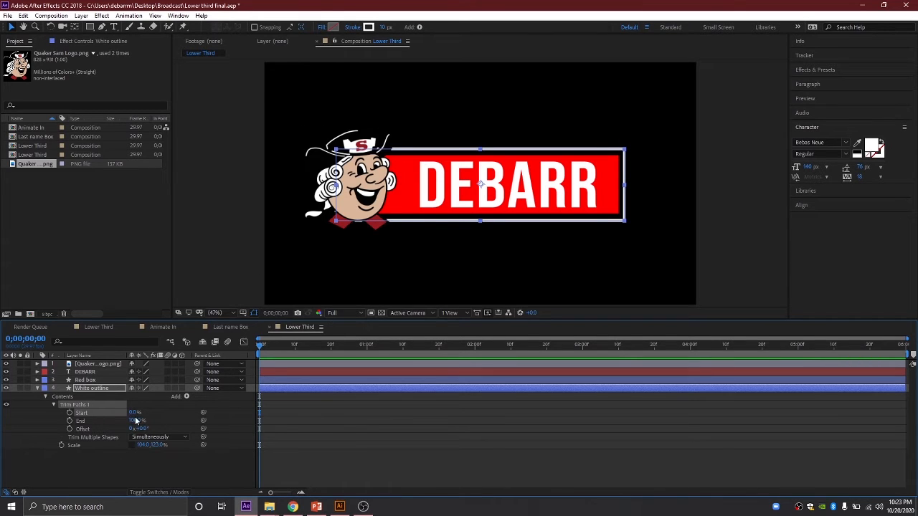
pyautogui.moveTo(133, 413)
pyautogui.mouseDown()
pyautogui.moveTo(145, 413)
pyautogui.moveTo(129, 429)
pyautogui.moveTo(55, 425)
pyautogui.moveTo(75, 425)
pyautogui.mouseUp()
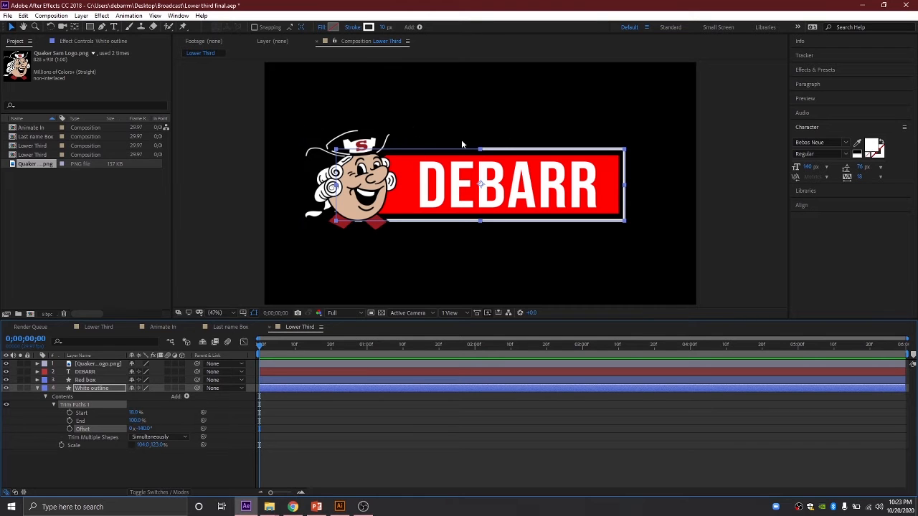
pyautogui.click(103, 328)
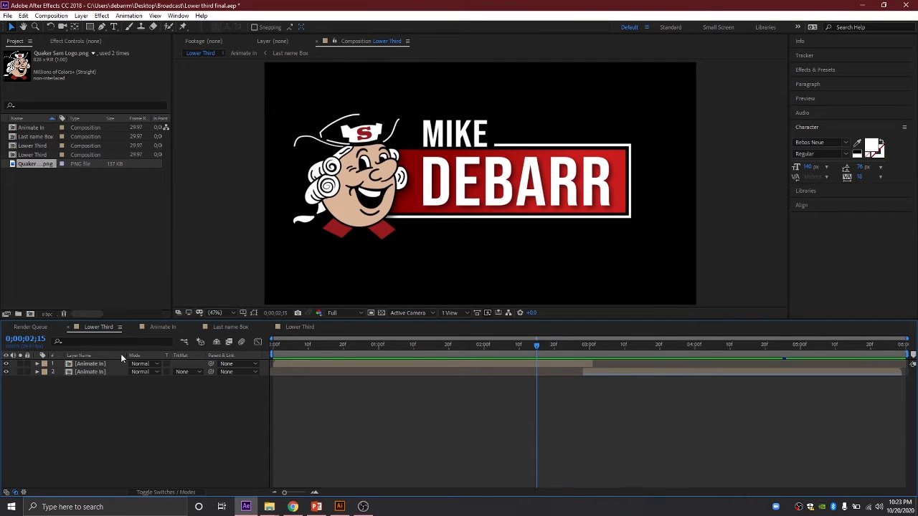
pyautogui.click(294, 327)
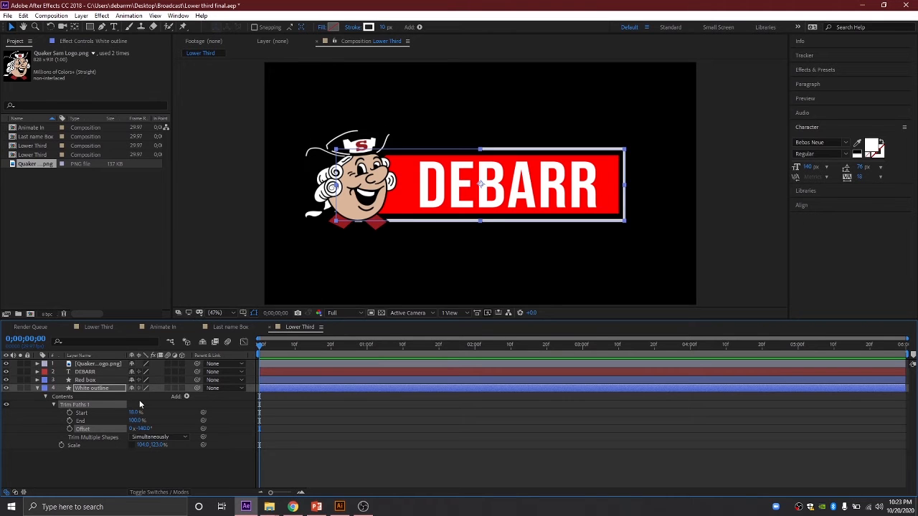
pyautogui.moveTo(134, 413); pyautogui.dragTo(129, 411)
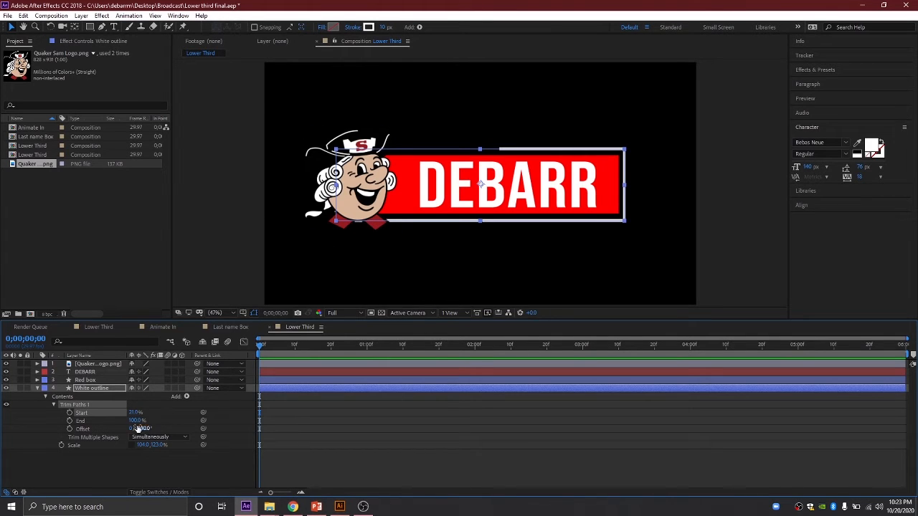
# Step: Lower the trim End to 89% to open the outline's left side
pyautogui.moveTo(134, 421); pyautogui.dragTo(203, 419)
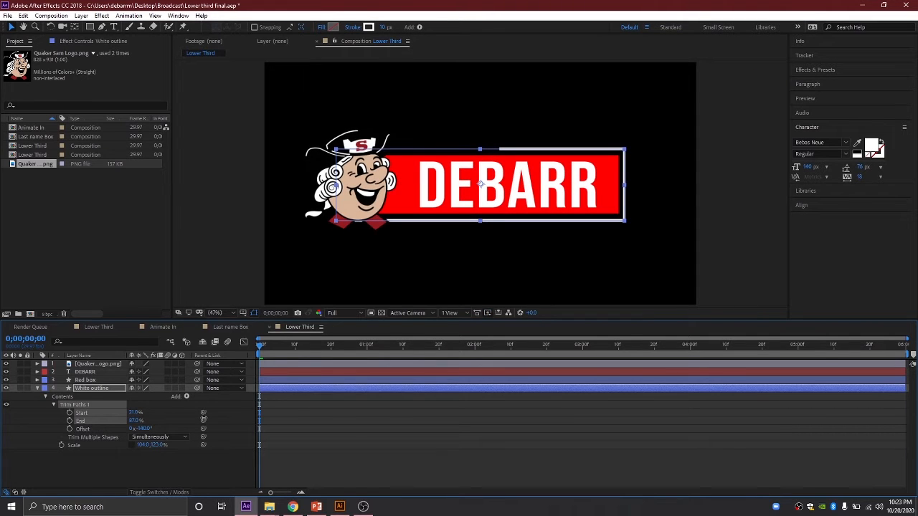
pyautogui.moveTo(206, 418); pyautogui.dragTo(215, 420)
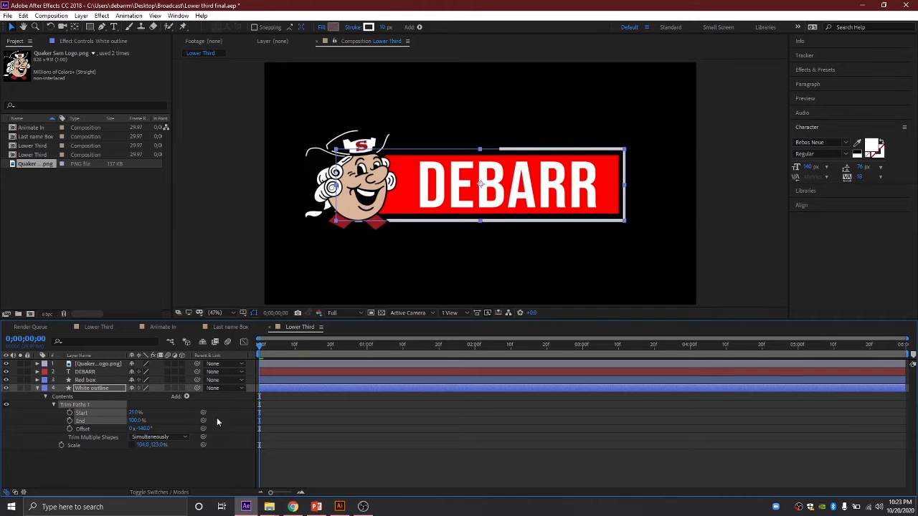
pyautogui.click(6, 364)
pyautogui.moveTo(138, 420); pyautogui.dragTo(131, 421)
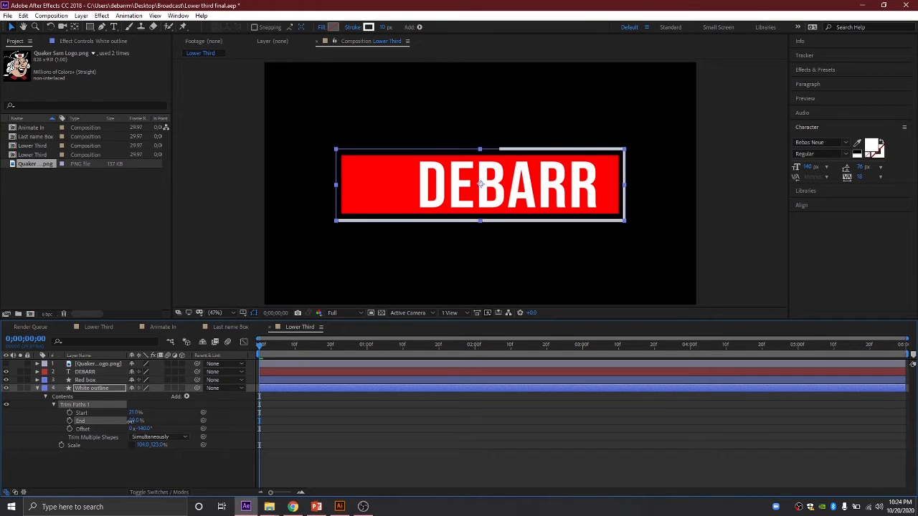
pyautogui.click(6, 364)
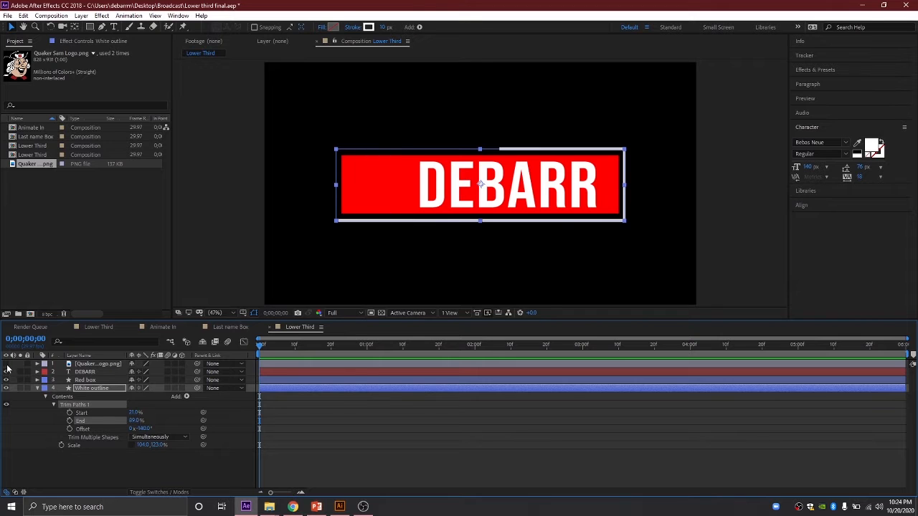
# Step: Nudge the white outline down and the logo slightly left and down
pyautogui.moveTo(352, 202); pyautogui.dragTo(350, 204)
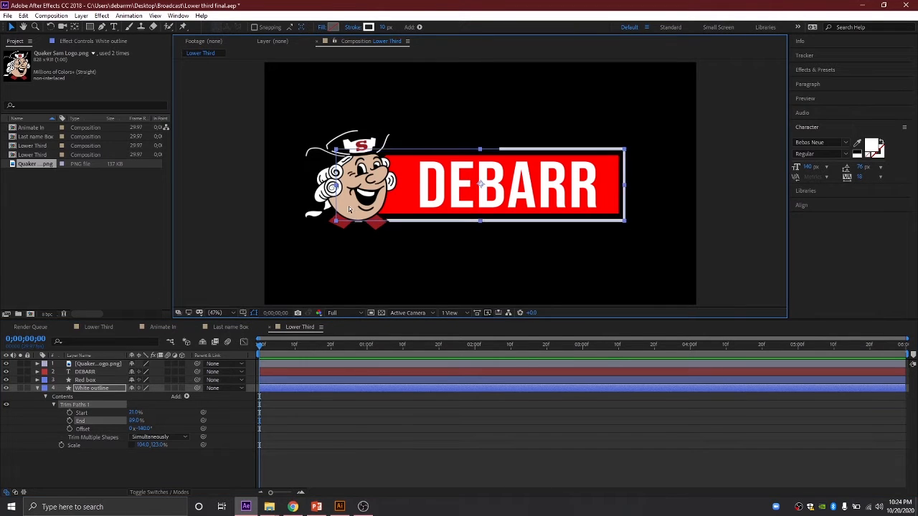
pyautogui.click(352, 209)
pyautogui.moveTo(367, 192); pyautogui.dragTo(366, 195)
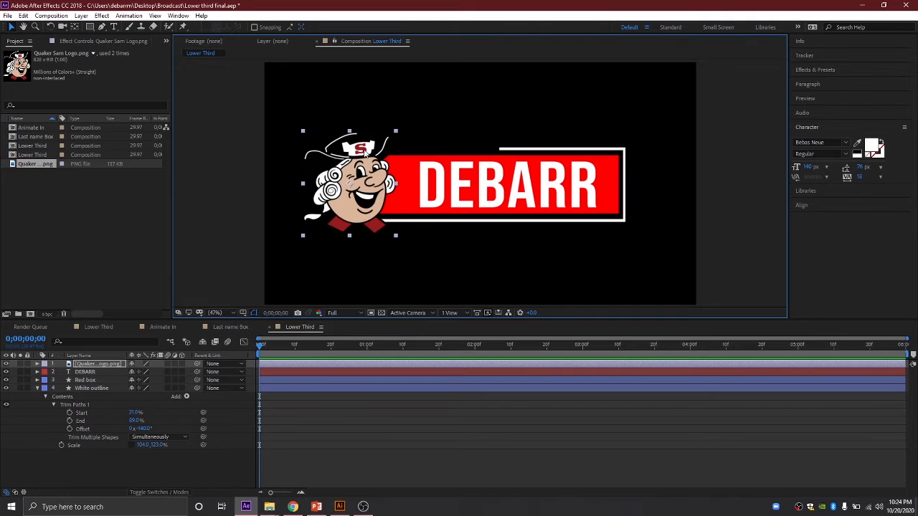
pyautogui.click(38, 388)
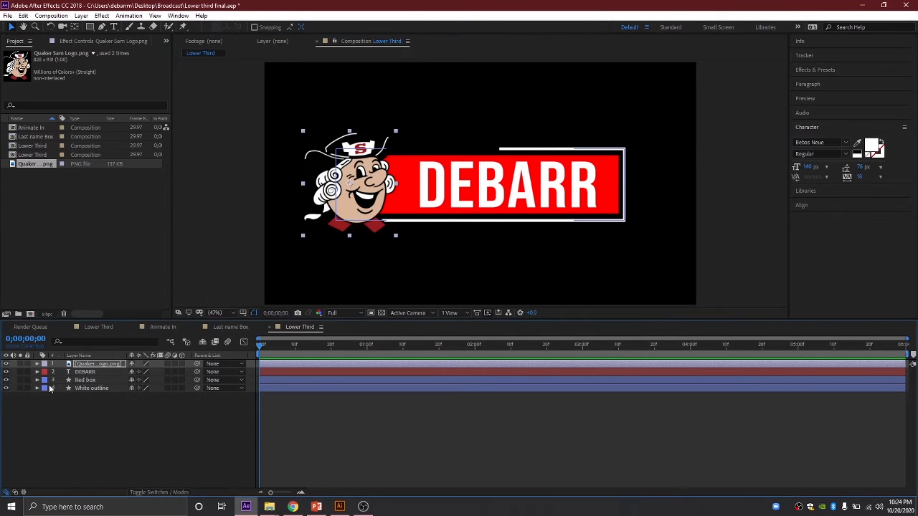
pyautogui.click(85, 373)
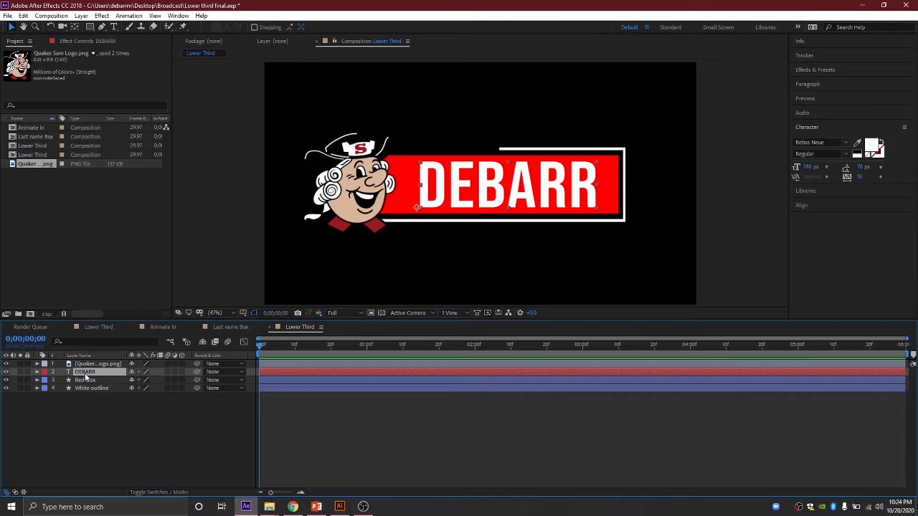
pyautogui.hotkey('ctrl', 'd')
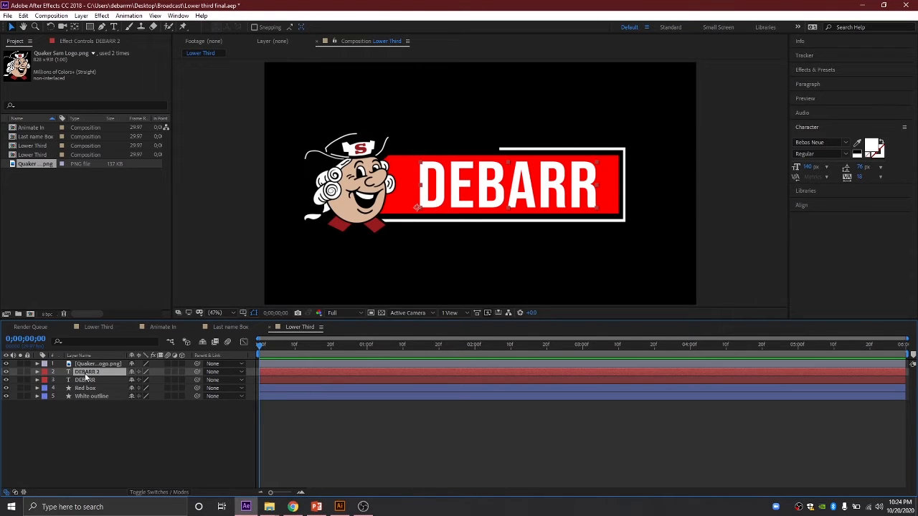
pyautogui.doubleClick(85, 375)
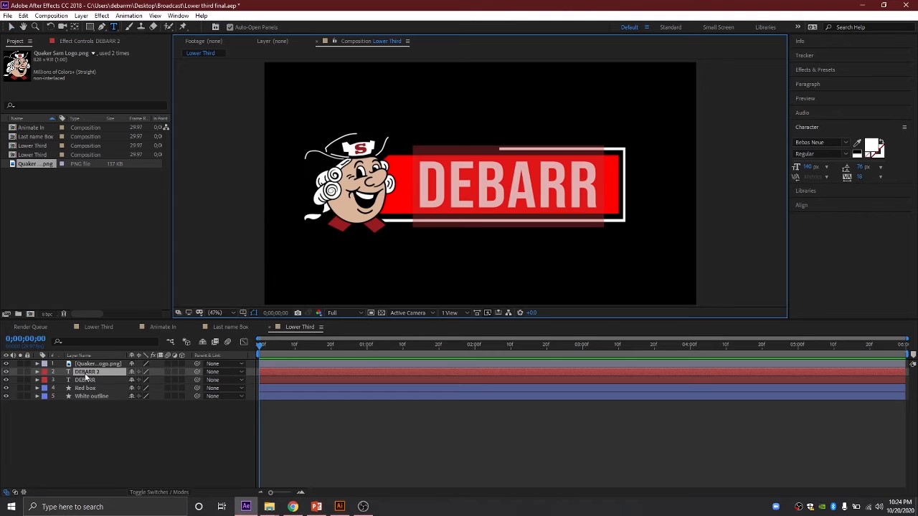
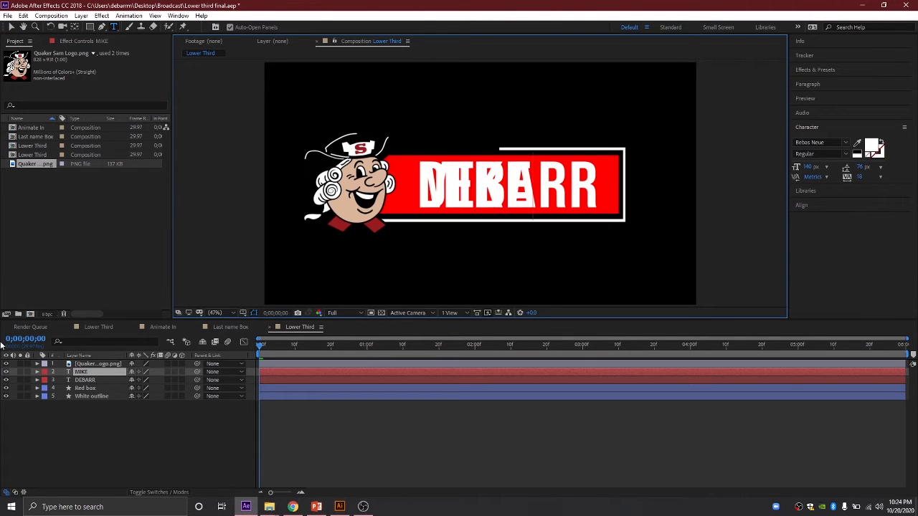
pyautogui.click(89, 374)
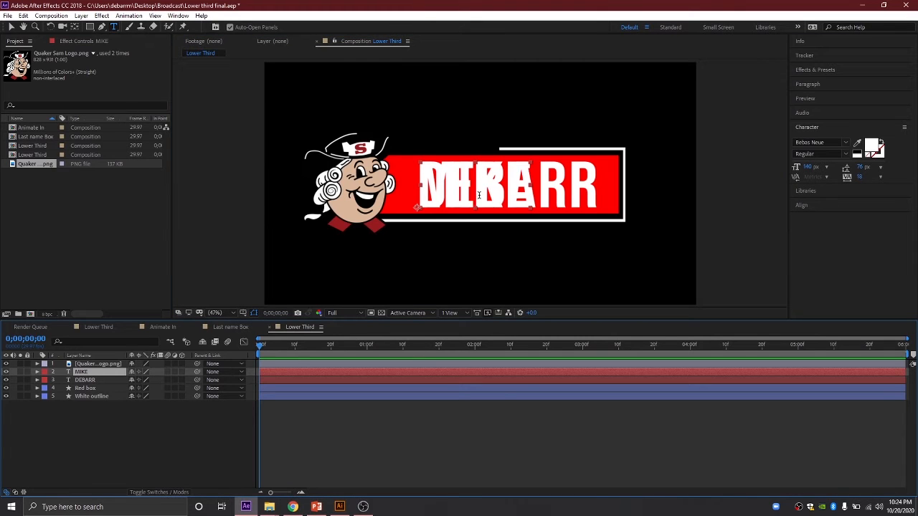
pyautogui.click(10, 27)
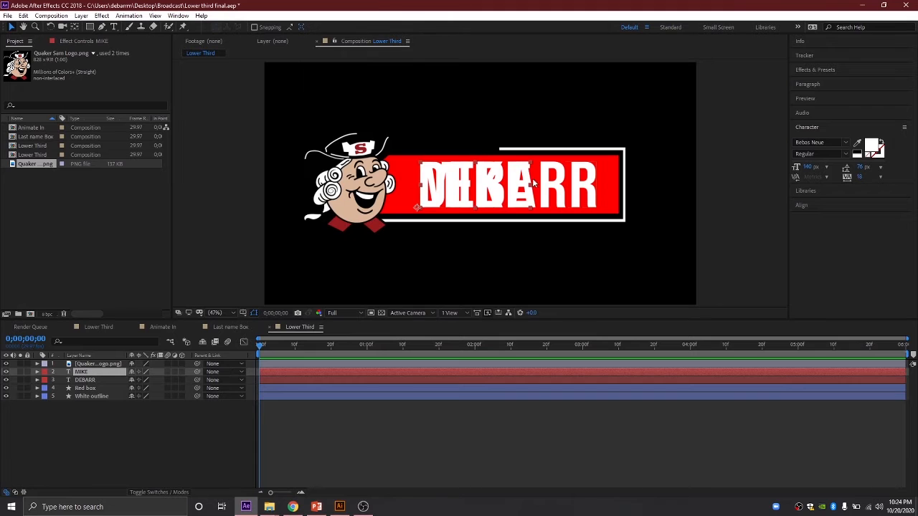
pyautogui.click(455, 159)
pyautogui.press('capslock')
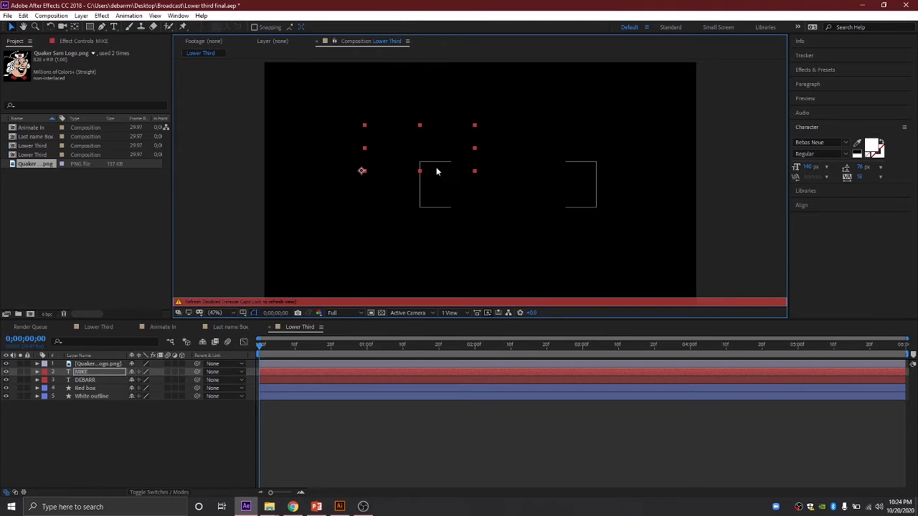
pyautogui.press('capslock')
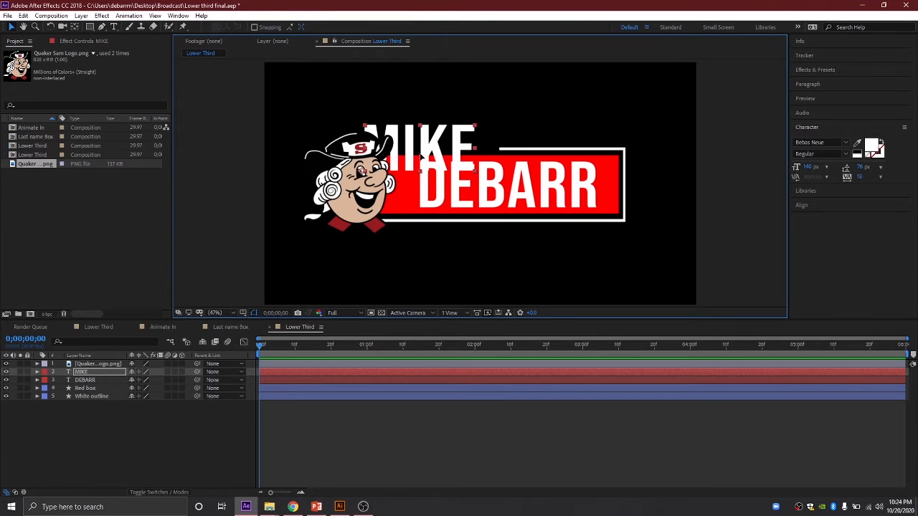
pyautogui.moveTo(421, 156); pyautogui.dragTo(439, 136)
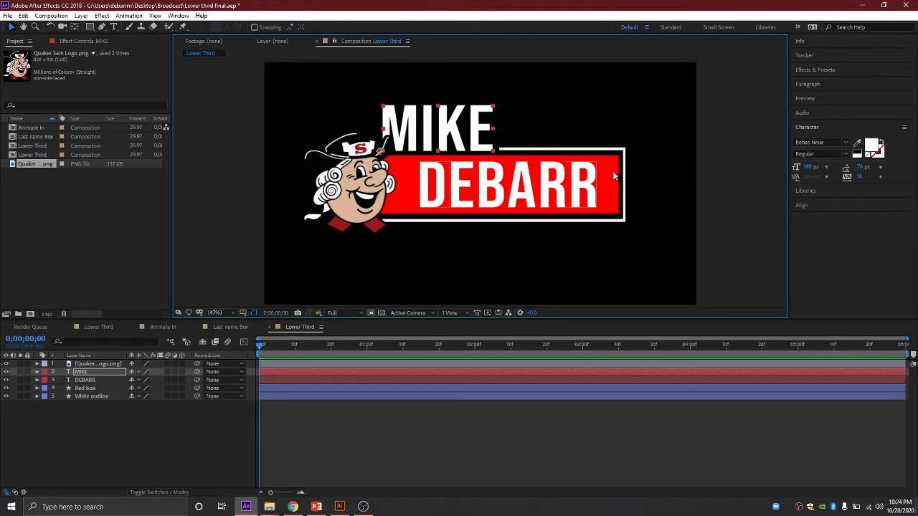
pyautogui.click(808, 167)
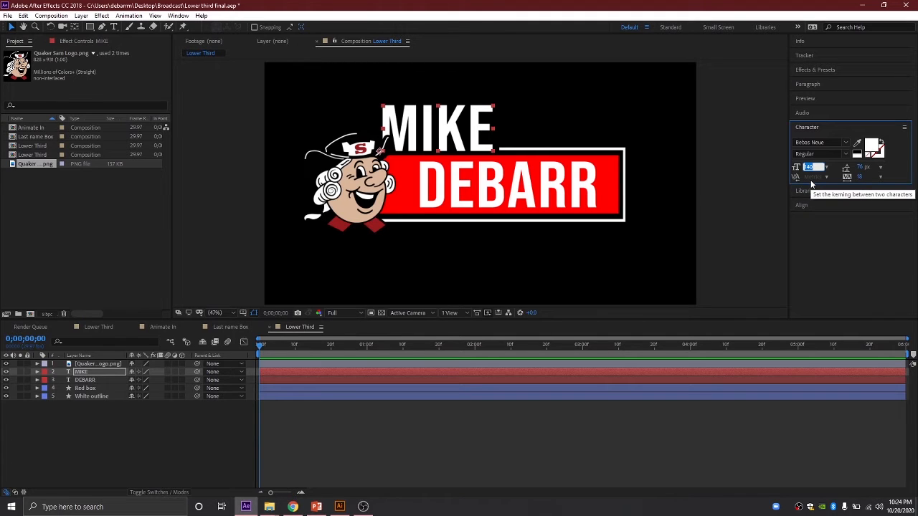
pyautogui.write('75')
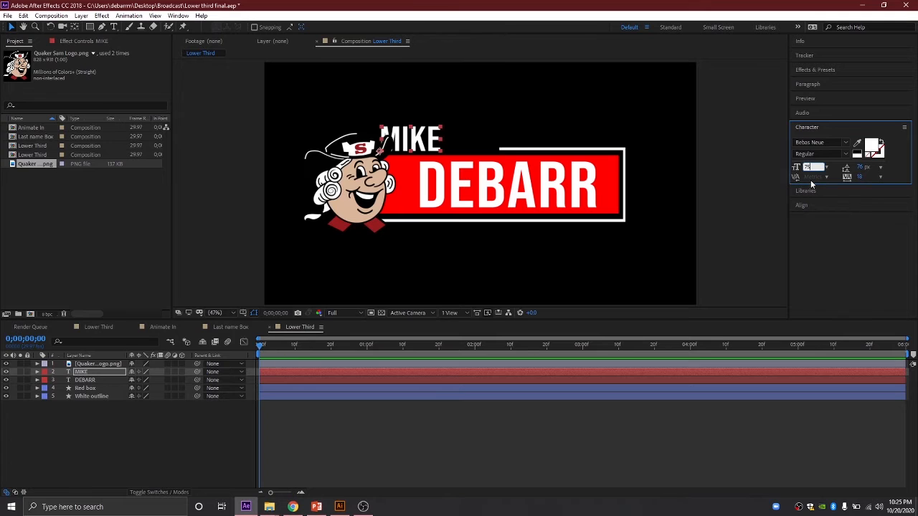
pyautogui.write('80')
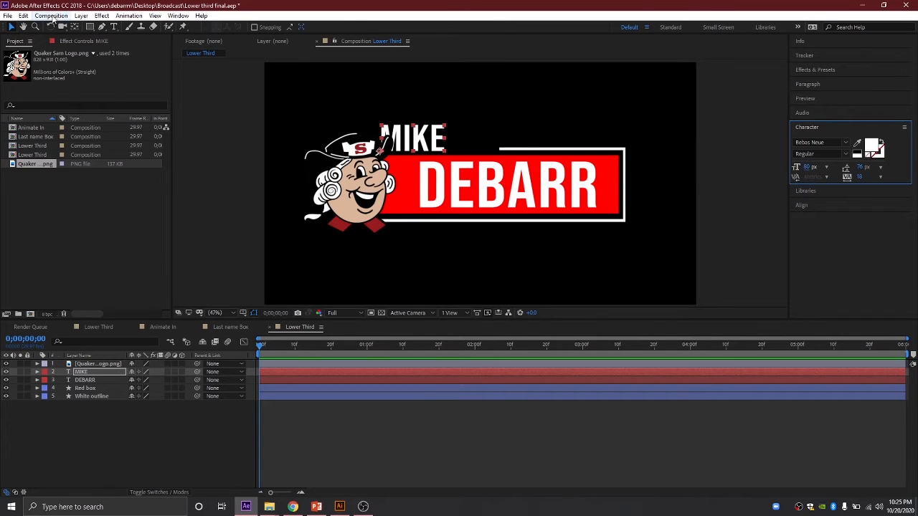
pyautogui.moveTo(391, 143); pyautogui.dragTo(456, 144)
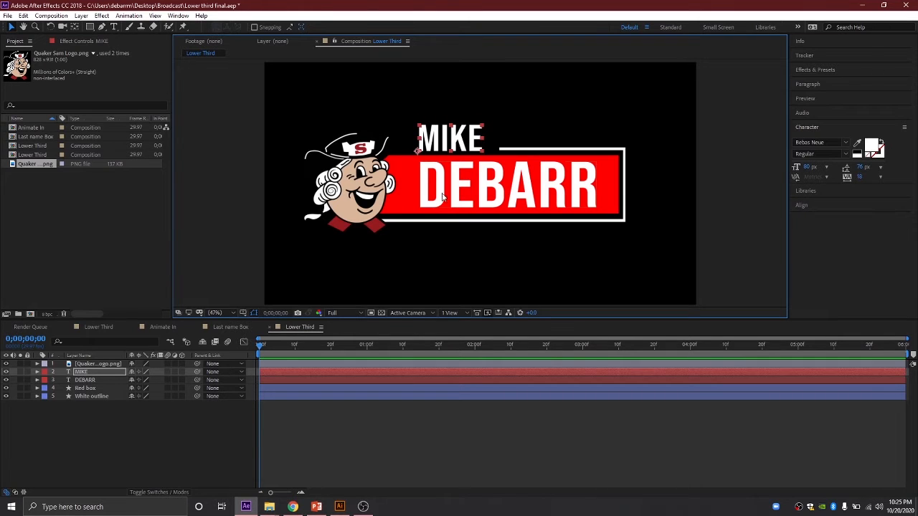
pyautogui.click(86, 381)
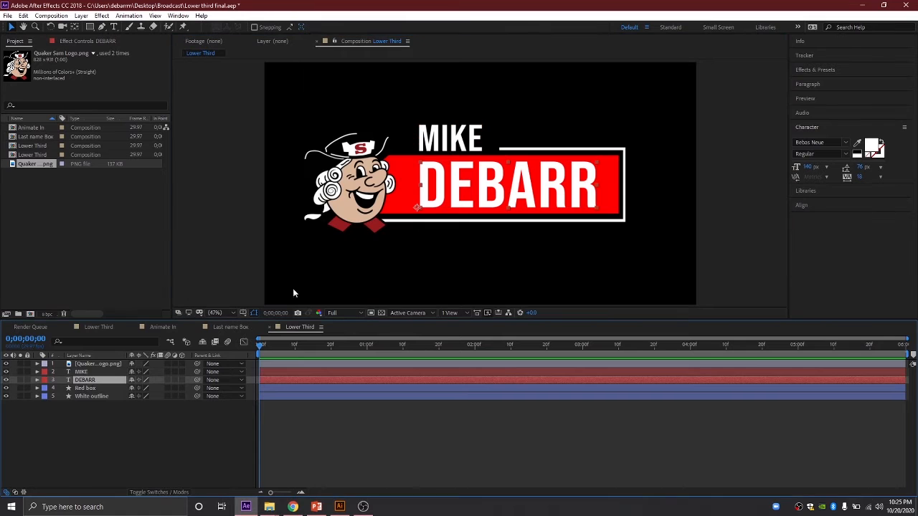
pyautogui.moveTo(460, 203); pyautogui.dragTo(444, 199)
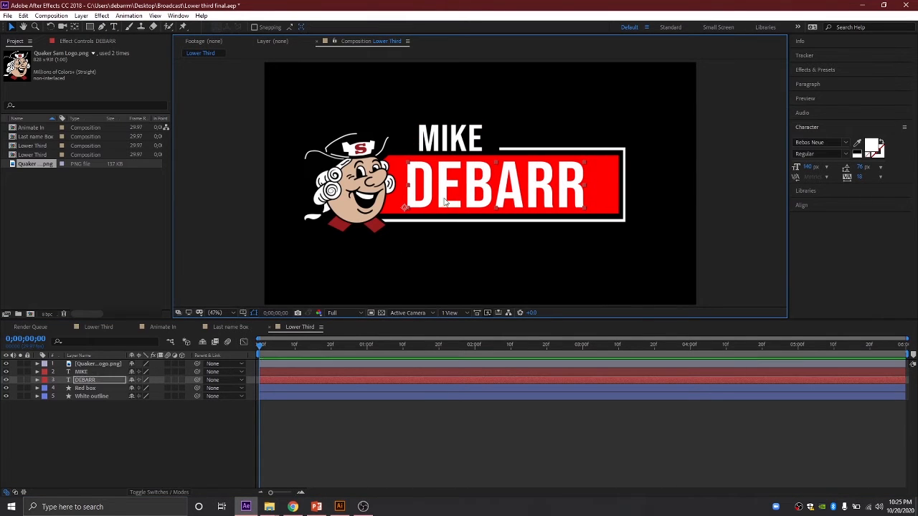
pyautogui.click(81, 371)
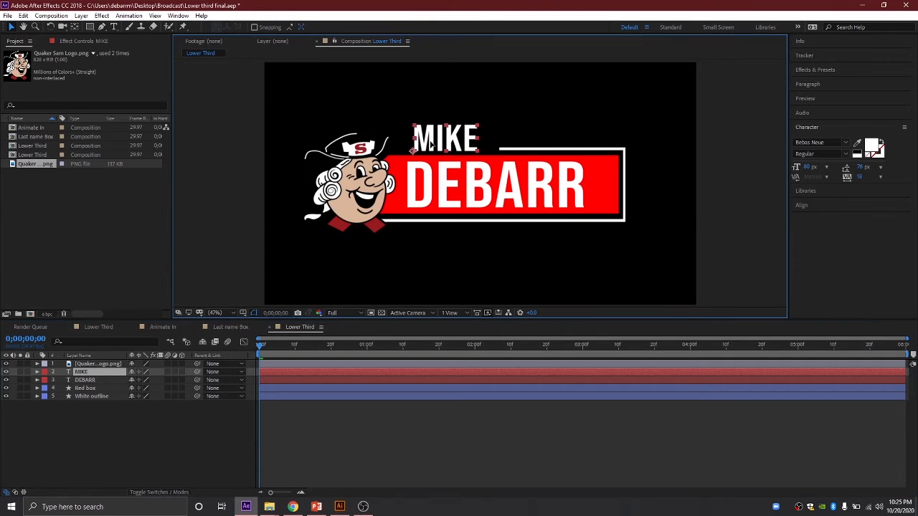
pyautogui.moveTo(431, 147); pyautogui.dragTo(423, 146)
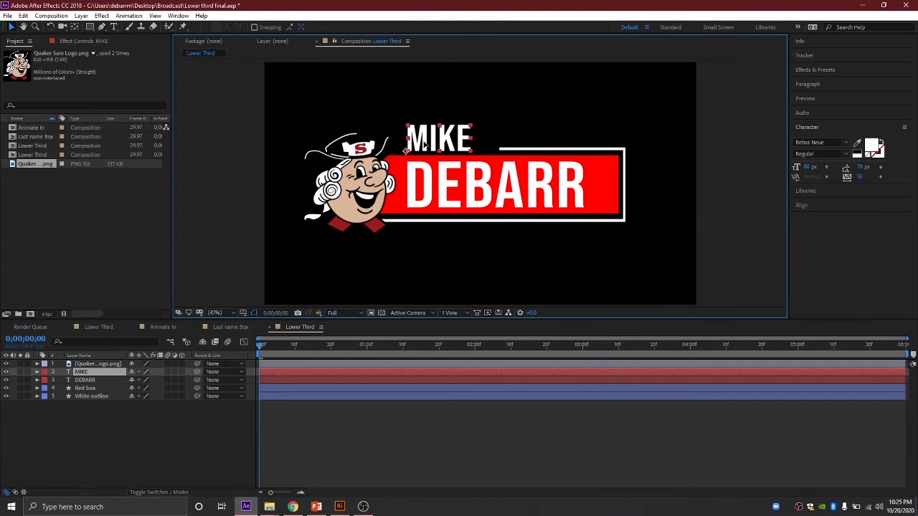
pyautogui.click(227, 418)
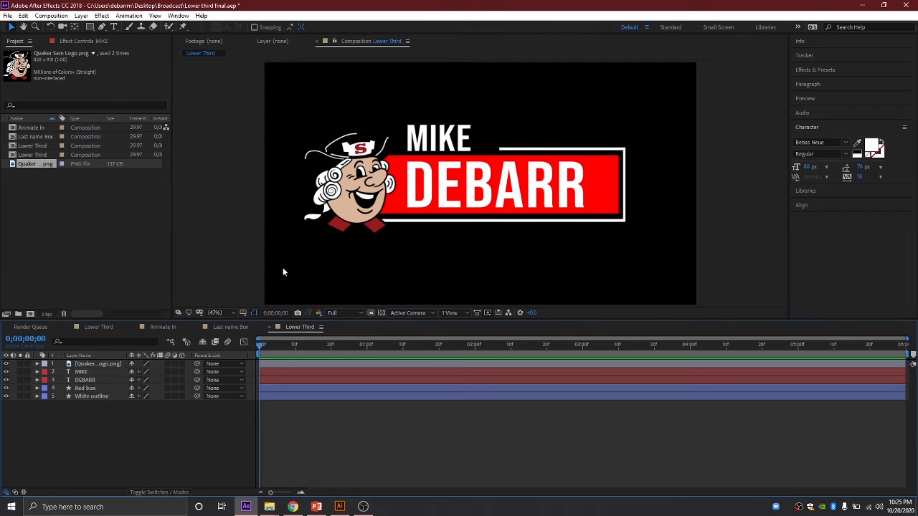
# Step: Set the White outline layer's Trim Paths Start to 18%
pyautogui.click(79, 398)
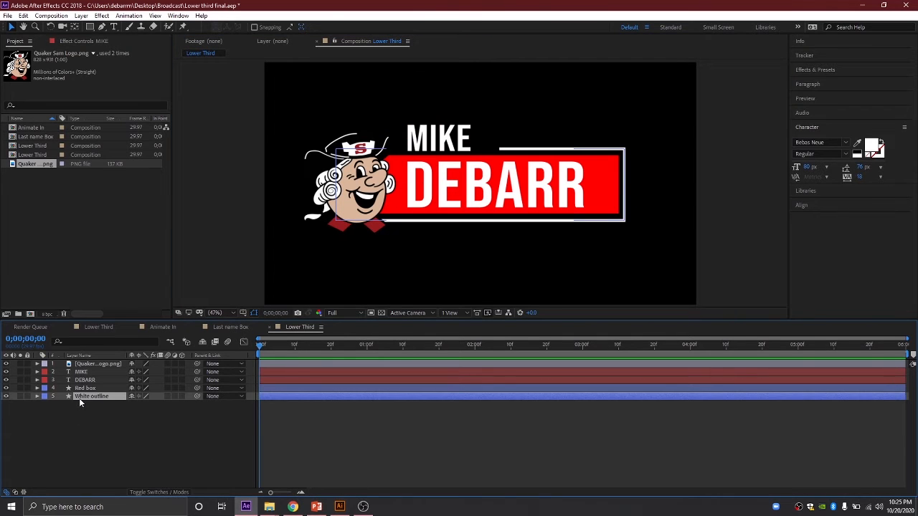
pyautogui.click(36, 397)
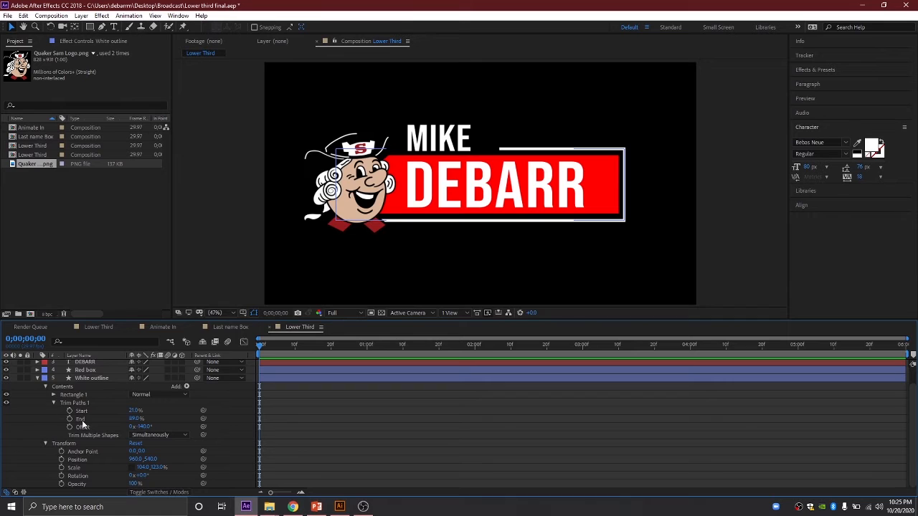
pyautogui.click(135, 410)
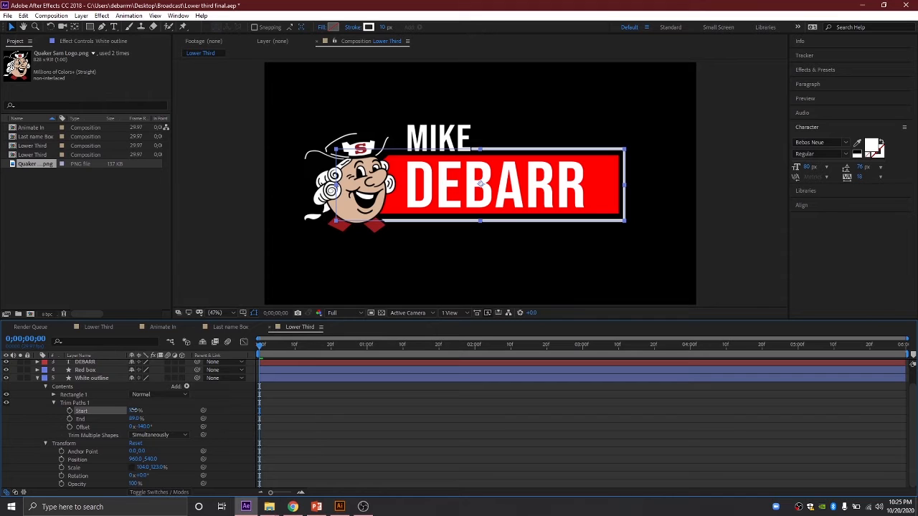
pyautogui.write('18')
pyautogui.press('Return')
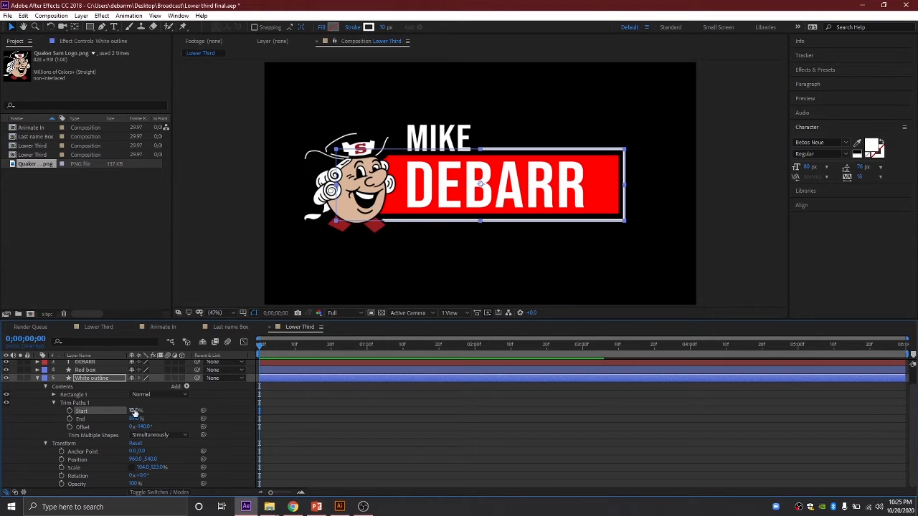
pyautogui.click(37, 380)
pyautogui.click(90, 443)
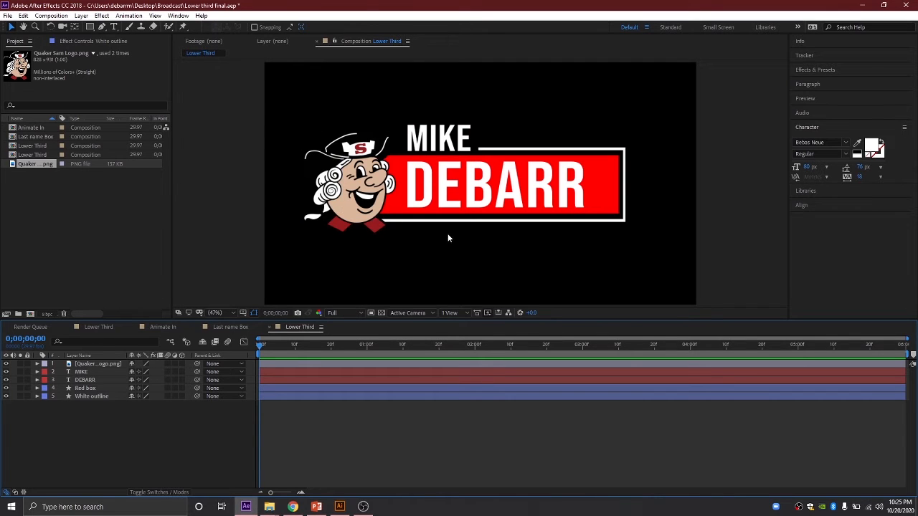
pyautogui.click(107, 327)
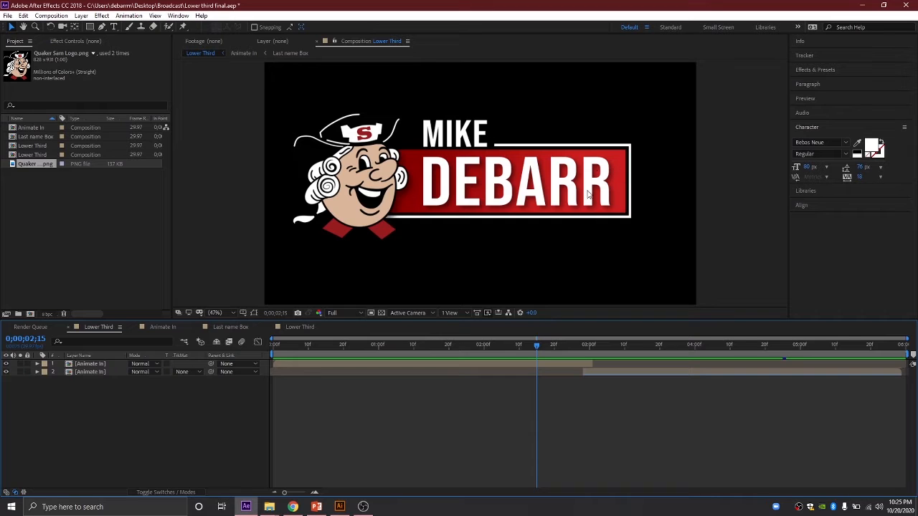
pyautogui.click(300, 327)
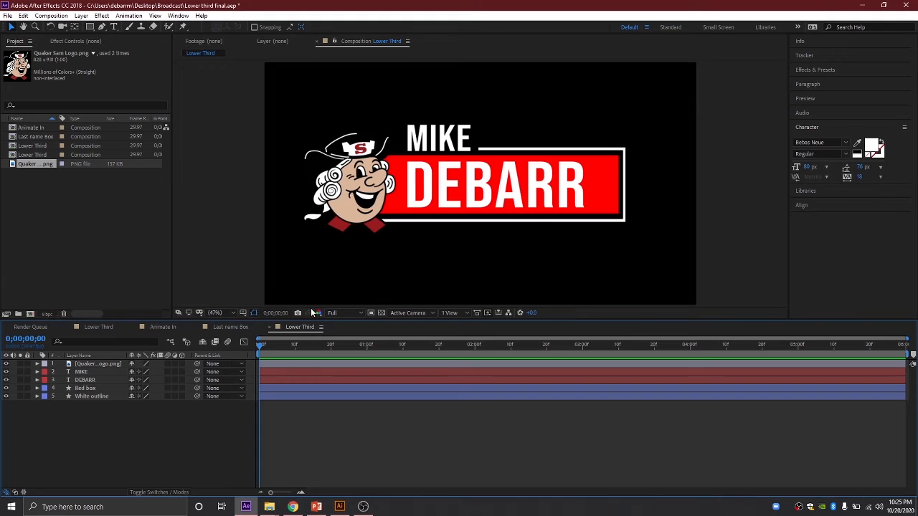
pyautogui.click(817, 70)
# Step: Add a Drop Shadow to the Quaker logo with distance 55 and softness about 120
pyautogui.click(845, 81)
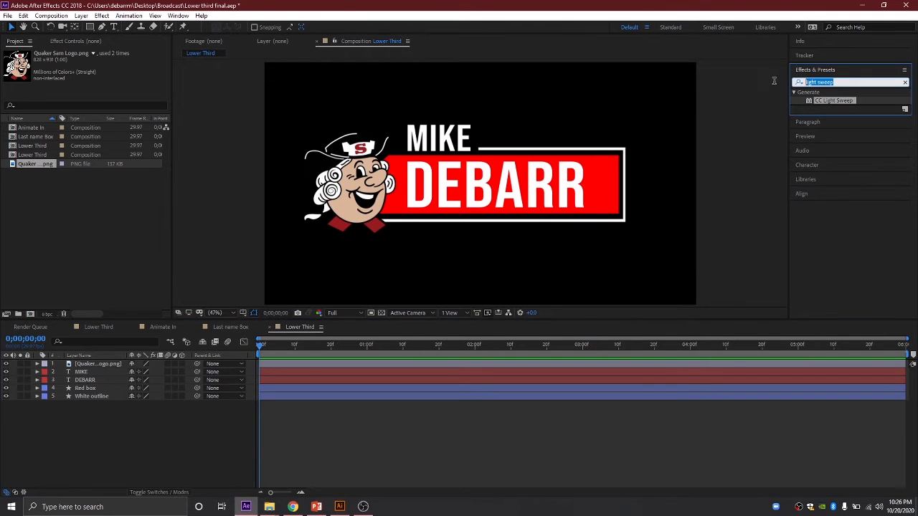
pyautogui.write('drop')
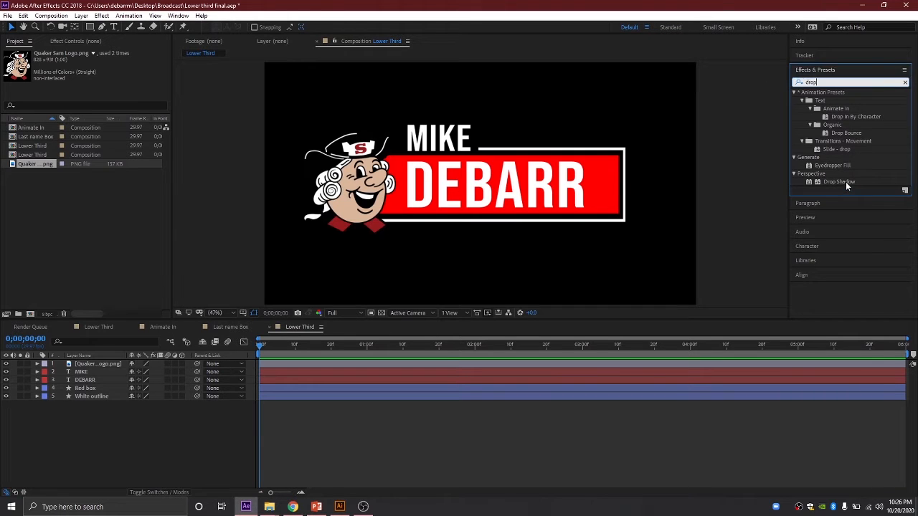
pyautogui.moveTo(845, 181); pyautogui.dragTo(367, 188)
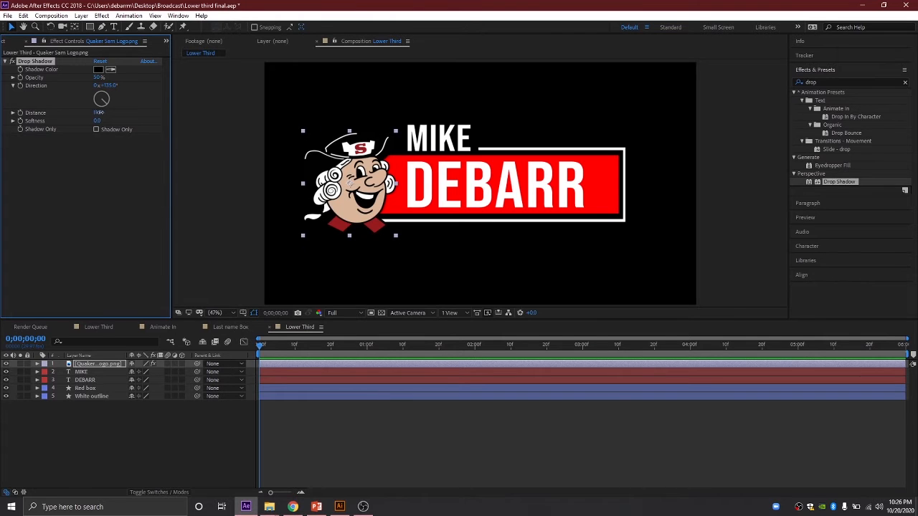
pyautogui.moveTo(99, 111); pyautogui.dragTo(116, 112)
pyautogui.moveTo(98, 120); pyautogui.dragTo(149, 120)
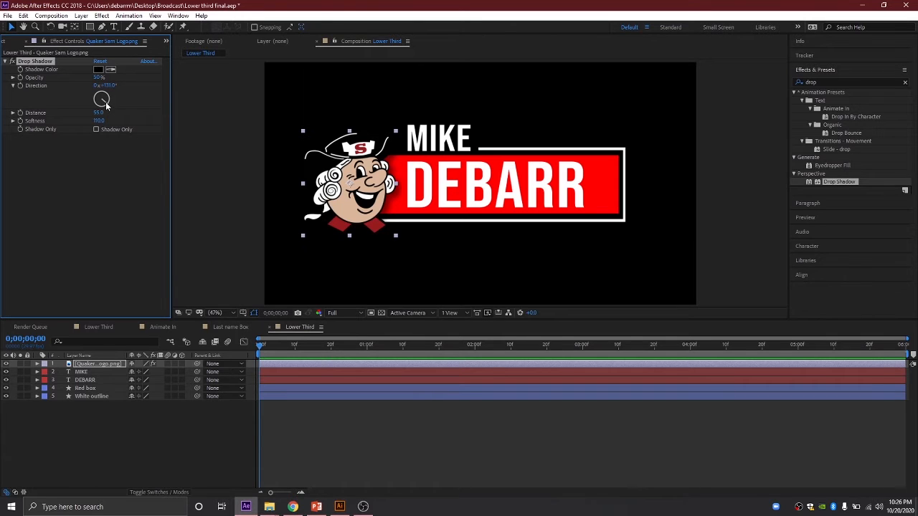
pyautogui.moveTo(106, 105); pyautogui.dragTo(107, 108)
pyautogui.click(138, 433)
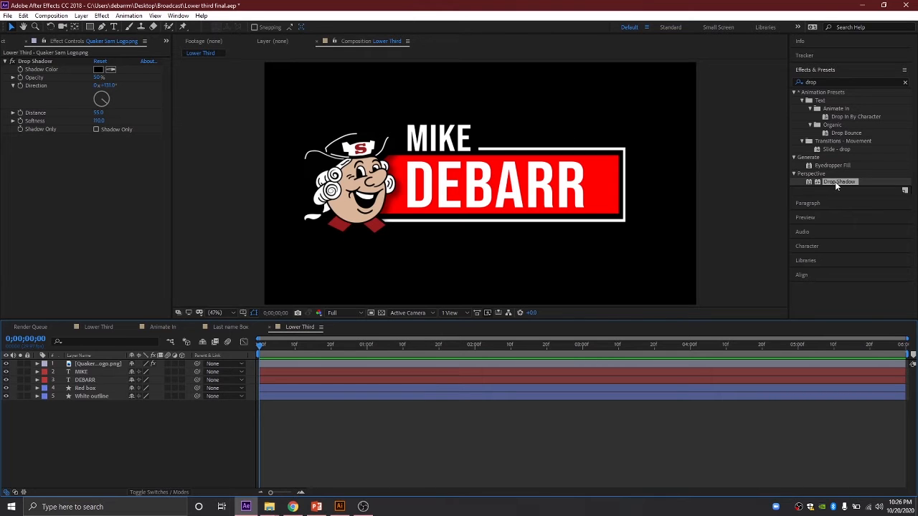
# Step: Give the DEBARR text a Drop Shadow with distance 23 and softness about 78
pyautogui.moveTo(835, 181); pyautogui.dragTo(531, 195)
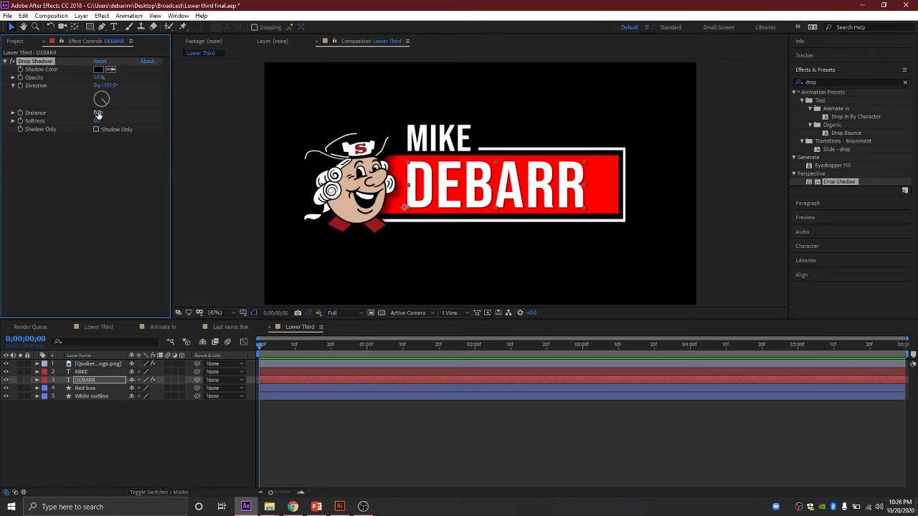
pyautogui.moveTo(96, 112); pyautogui.dragTo(113, 102)
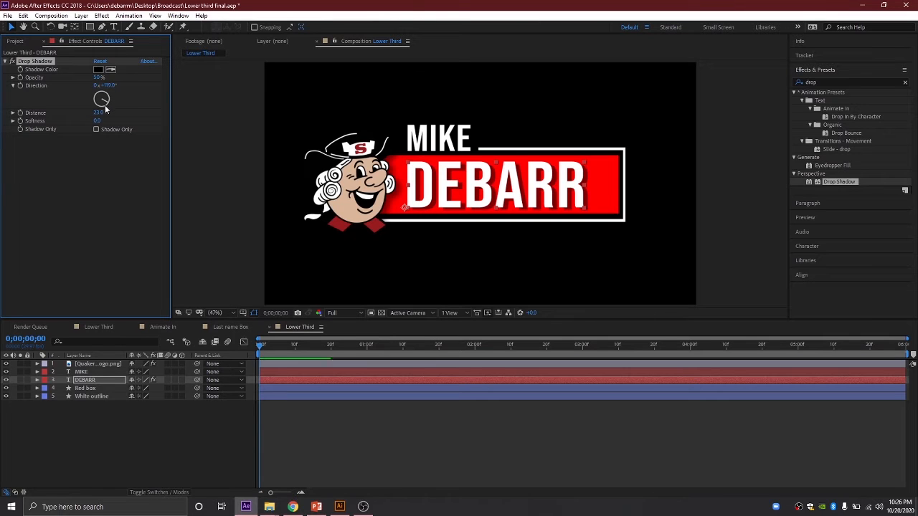
pyautogui.moveTo(96, 121); pyautogui.dragTo(136, 120)
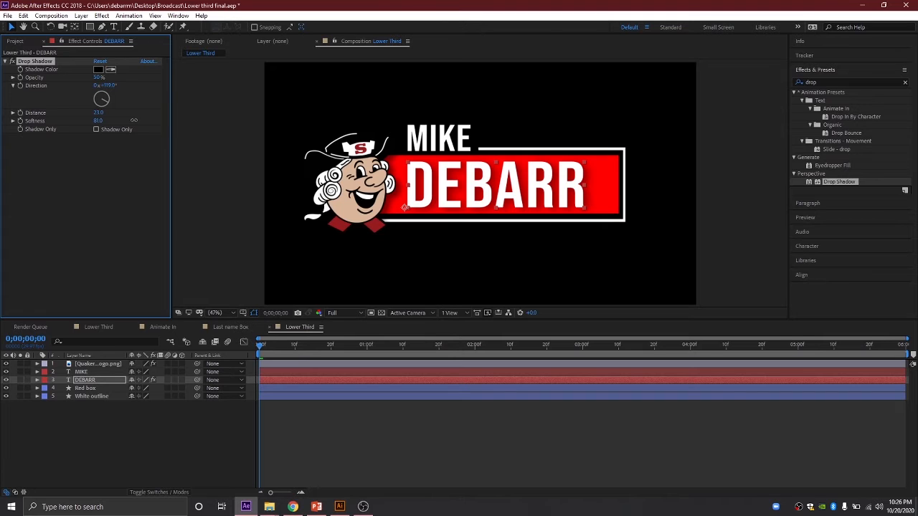
pyautogui.moveTo(133, 119); pyautogui.dragTo(132, 120)
pyautogui.click(158, 433)
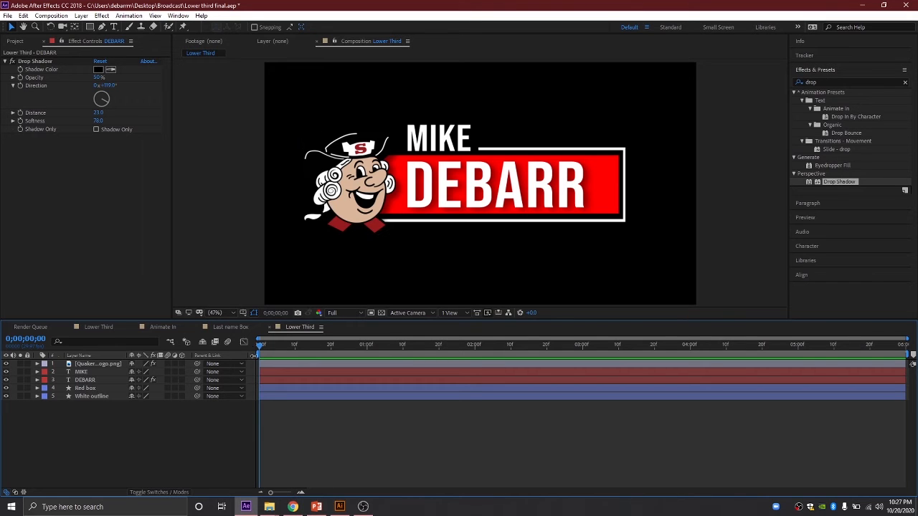
pyautogui.moveTo(259, 349)
pyautogui.mouseDown()
pyautogui.moveTo(695, 334)
pyautogui.moveTo(245, 371)
pyautogui.moveTo(370, 366)
pyautogui.moveTo(257, 362)
pyautogui.mouseUp()
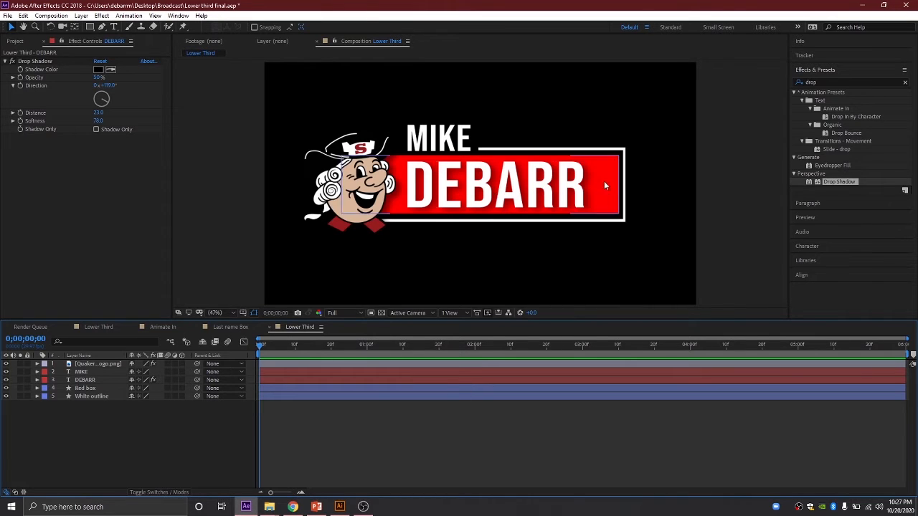
# Step: Pre-compose the DEBARR and Red box layers into a comp named 'Last name box'
pyautogui.click(86, 383)
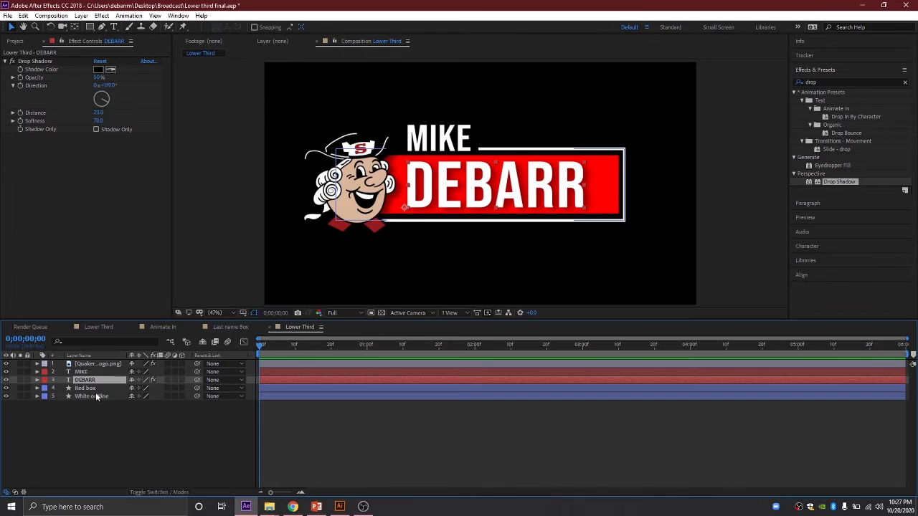
pyautogui.keyDown('ctrl'); pyautogui.click(86, 387); pyautogui.keyUp('ctrl')
pyautogui.keyDown('ctrl'); pyautogui.click(89, 397); pyautogui.keyUp('ctrl')
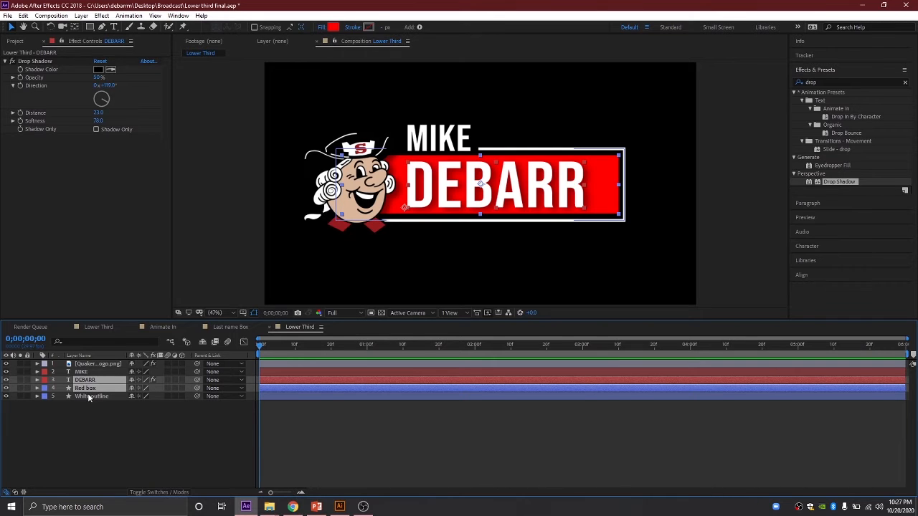
pyautogui.keyDown('ctrl'); pyautogui.click(88, 398); pyautogui.keyUp('ctrl')
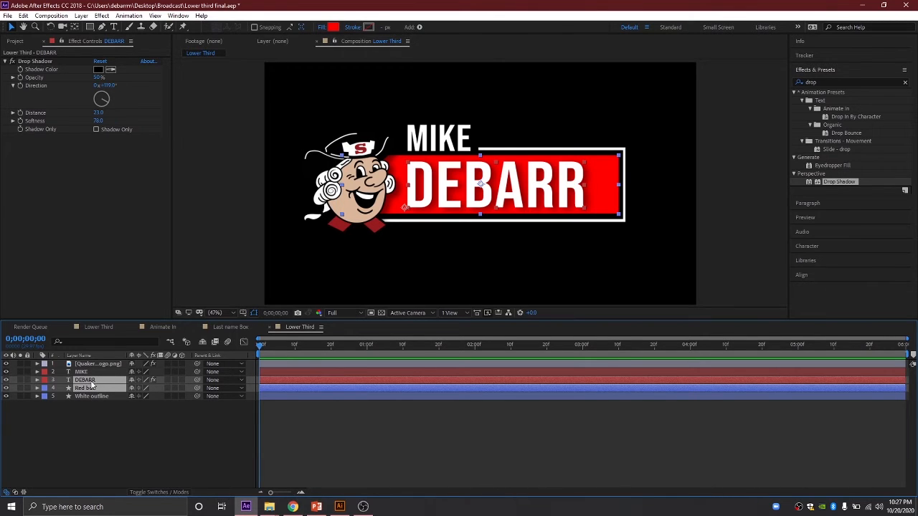
pyautogui.rightClick(89, 384)
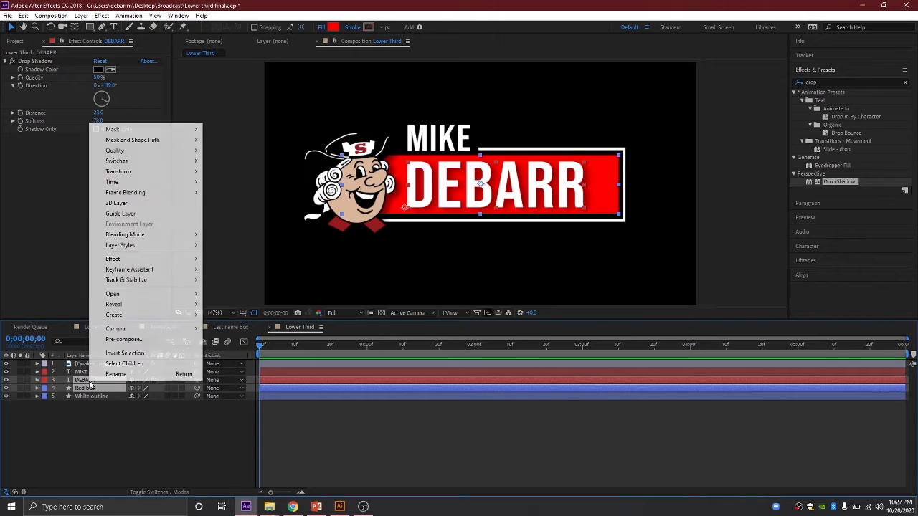
pyautogui.click(109, 339)
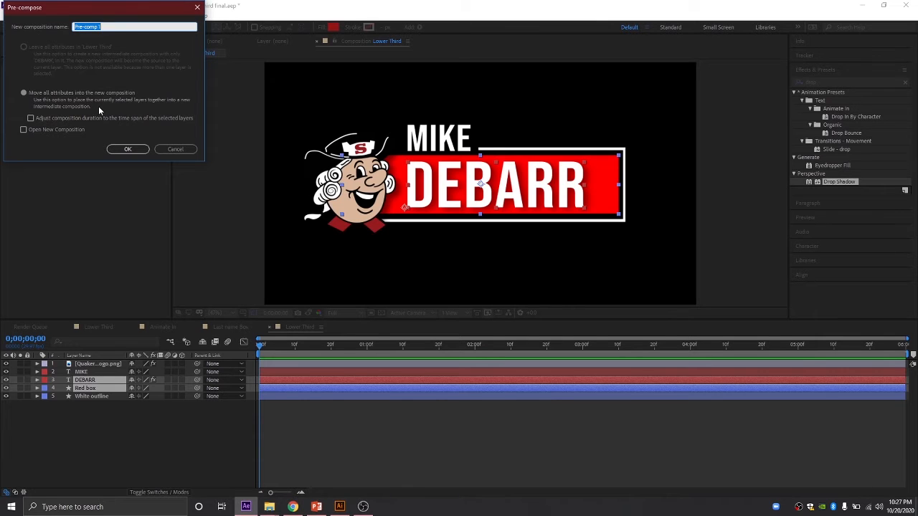
pyautogui.write('Last name box')
pyautogui.click(128, 149)
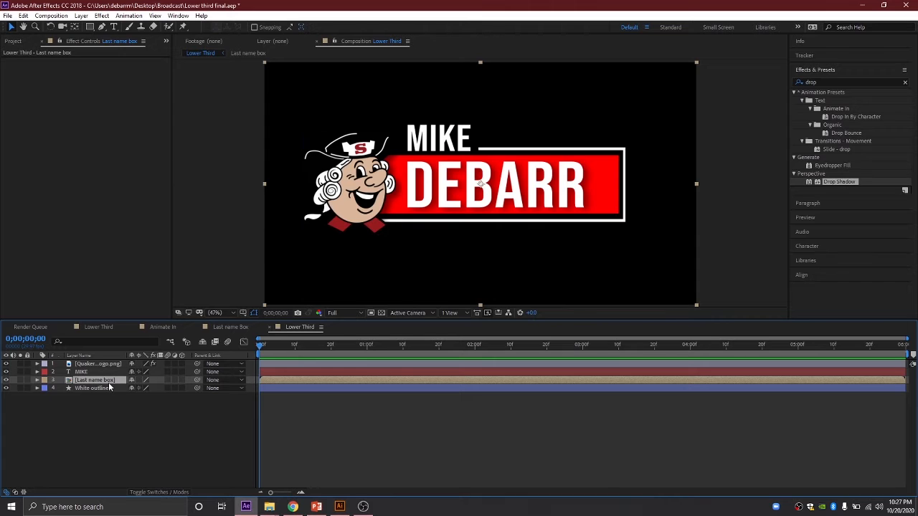
pyautogui.click(178, 424)
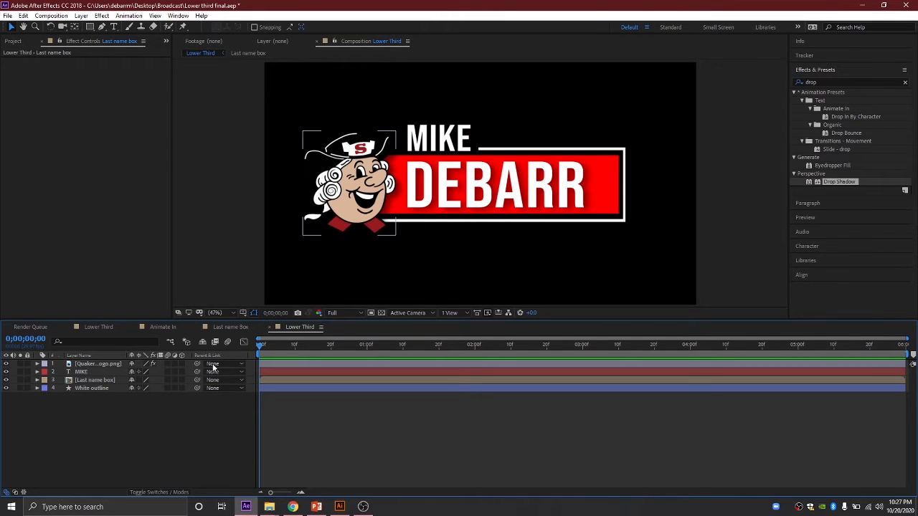
pyautogui.moveTo(307, 348); pyautogui.dragTo(329, 360)
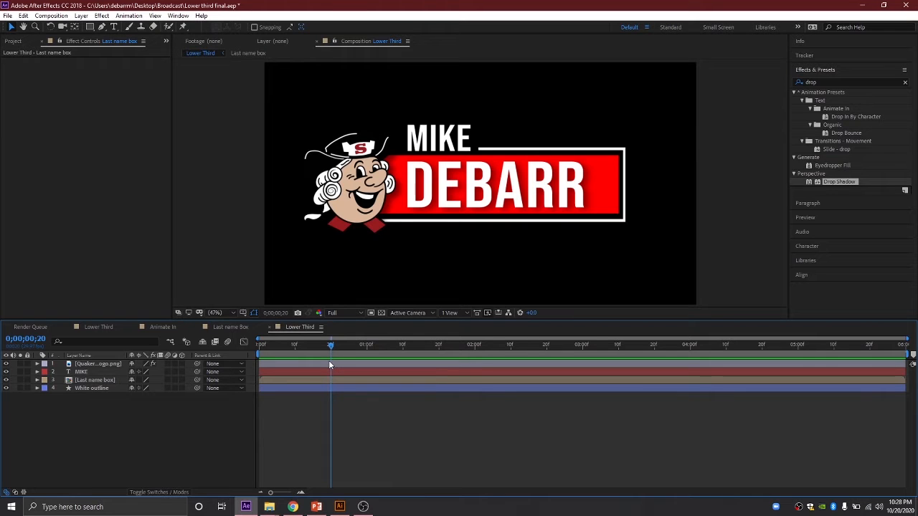
# Step: Key the Quaker logo's Scale at 50% and Rotation at 0° at 0;00;00;20
pyautogui.click(90, 365)
pyautogui.click(91, 366)
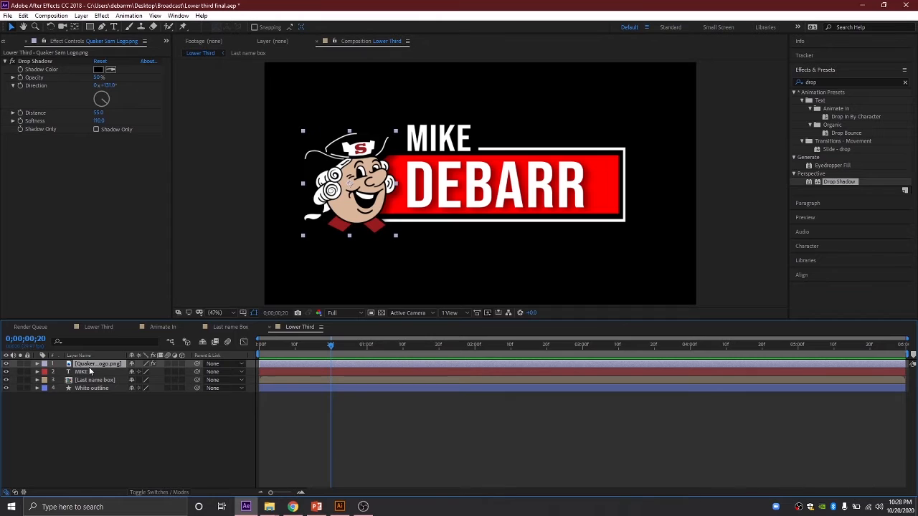
pyautogui.press('p')
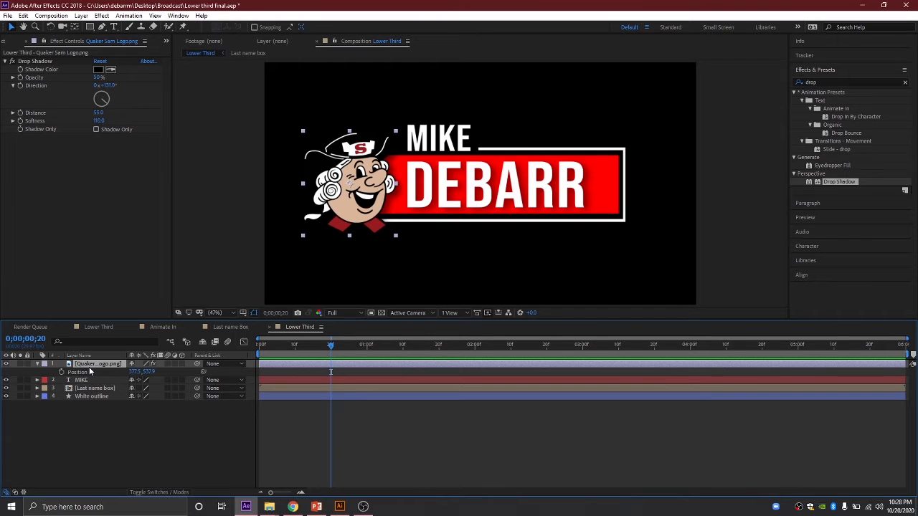
pyautogui.press('s')
pyautogui.click(61, 372)
pyautogui.press('r')
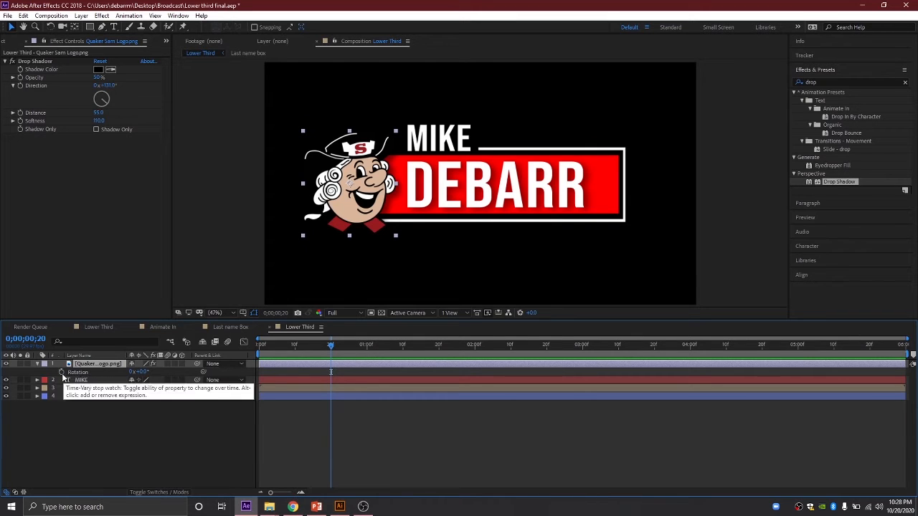
pyautogui.click(62, 372)
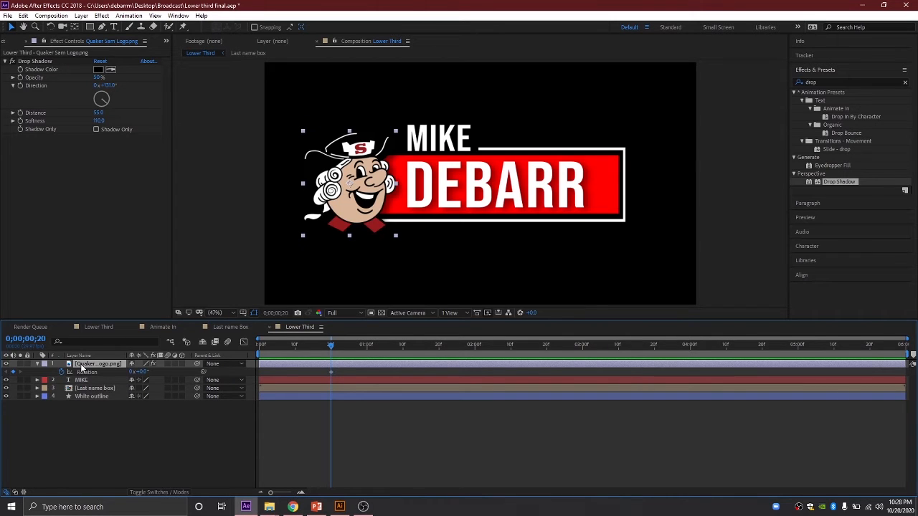
pyautogui.hotkey('shift', 's')
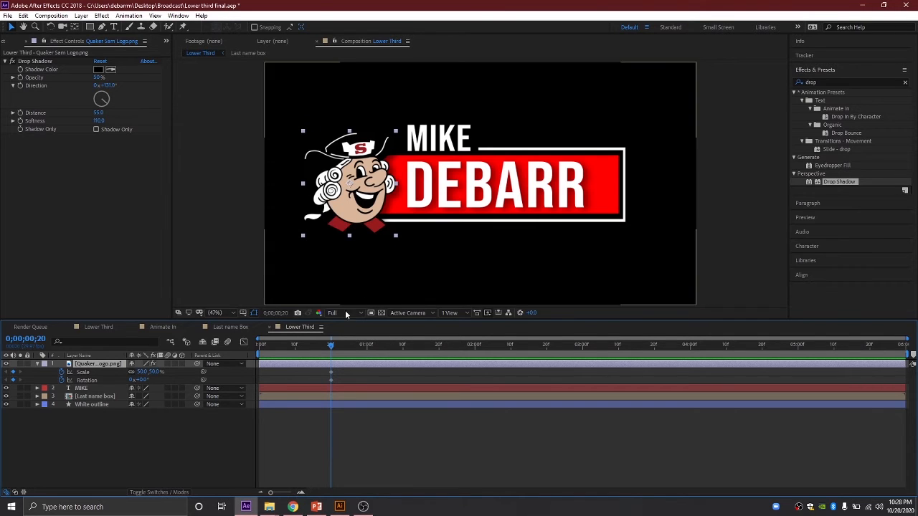
# Step: At frame 0, key the Quaker logo to -25° rotation and 0% scale, then preview
pyautogui.moveTo(334, 343); pyautogui.dragTo(249, 342)
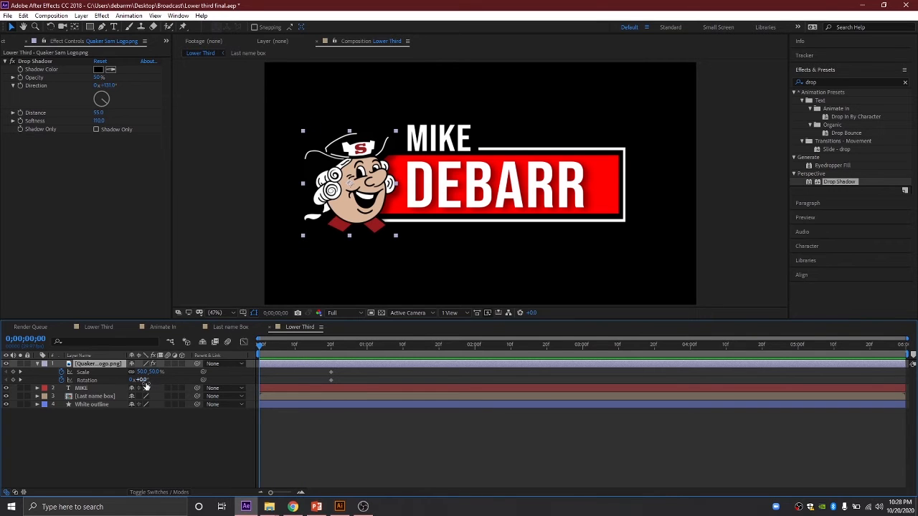
pyautogui.moveTo(144, 384)
pyautogui.mouseDown()
pyautogui.moveTo(136, 386)
pyautogui.moveTo(145, 388)
pyautogui.mouseUp()
pyautogui.click(143, 381)
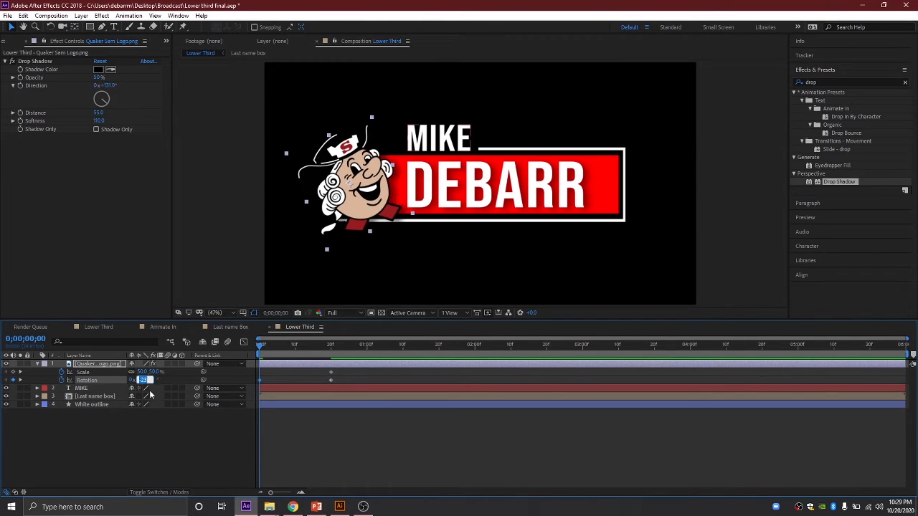
pyautogui.write('-25')
pyautogui.press('Return')
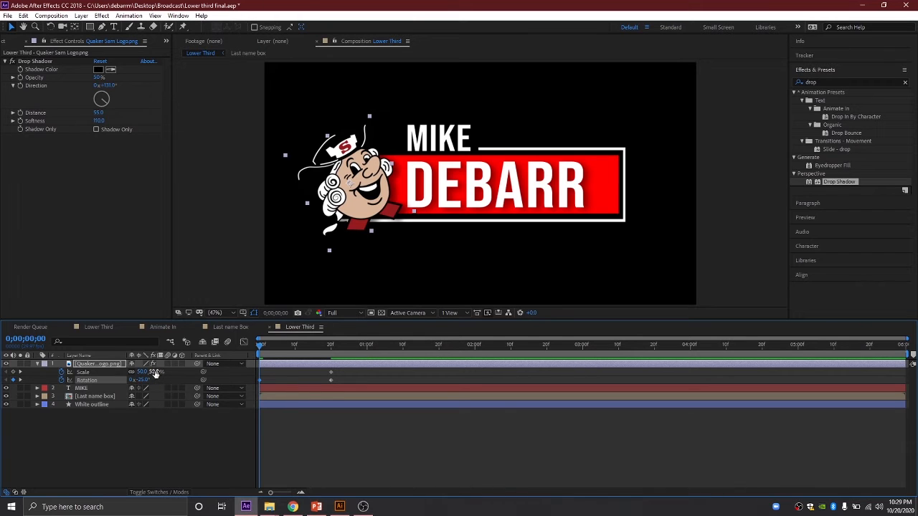
pyautogui.click(154, 372)
pyautogui.write('0')
pyautogui.press('Return')
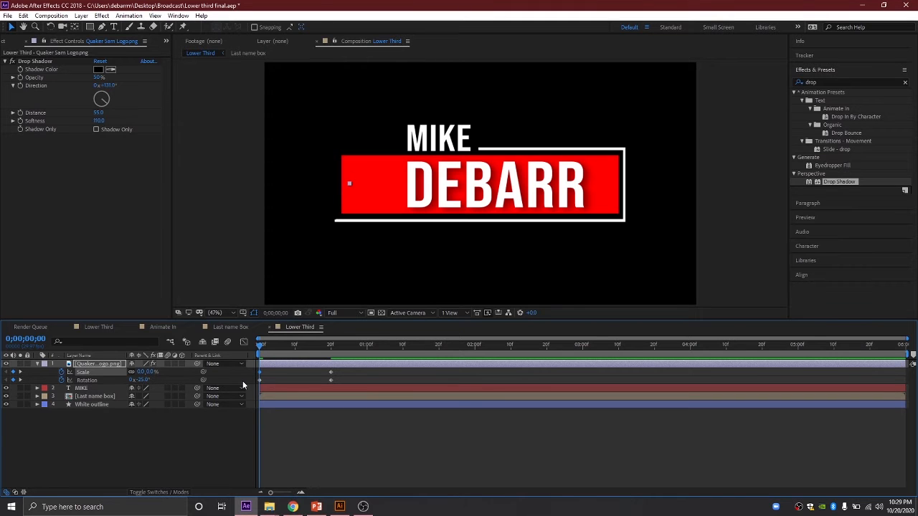
pyautogui.press('space')
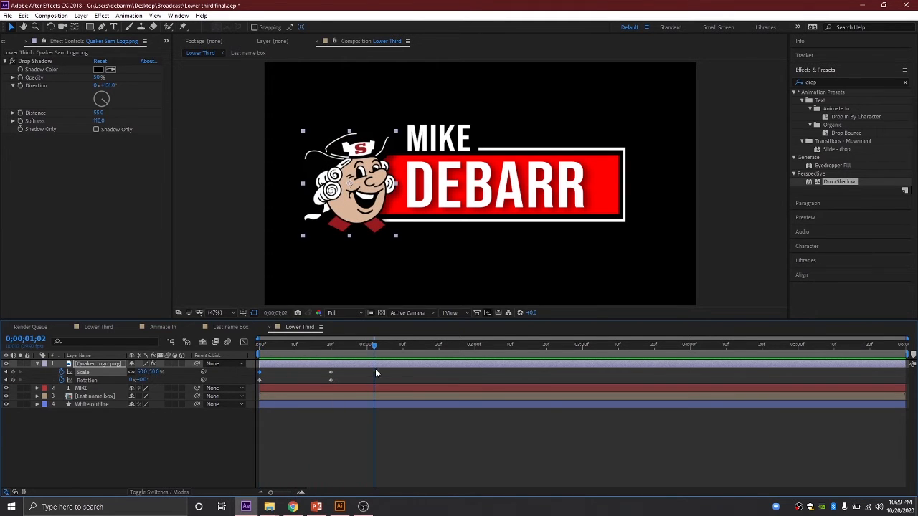
# Step: Apply Easy Ease to the logo's Scale and Rotation keyframes and preview the grow-in
pyautogui.moveTo(371, 347); pyautogui.dragTo(349, 344)
pyautogui.moveTo(316, 369)
pyautogui.mouseDown()
pyautogui.moveTo(347, 381)
pyautogui.moveTo(305, 370)
pyautogui.mouseUp()
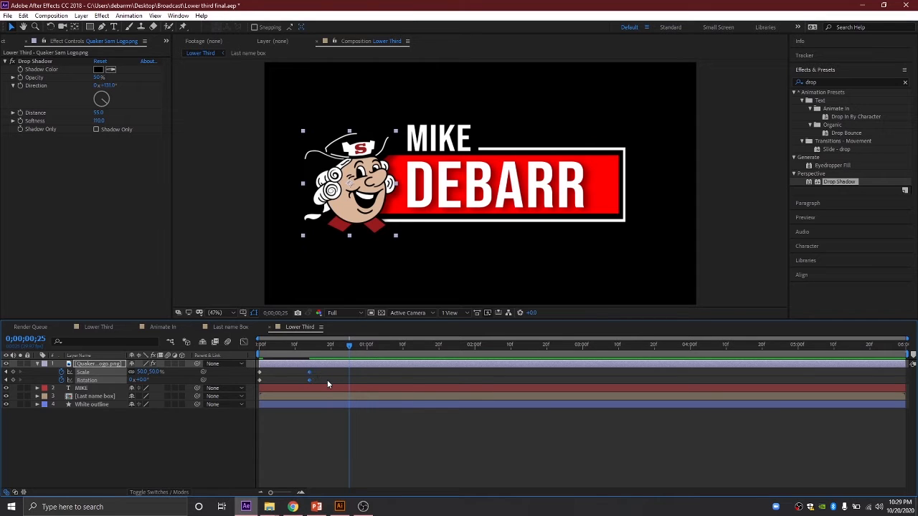
pyautogui.click(327, 379)
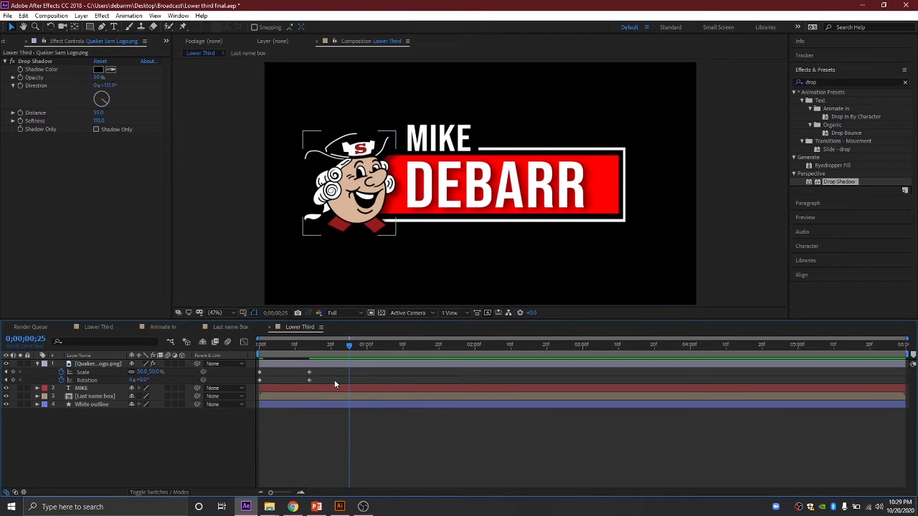
pyautogui.moveTo(334, 380); pyautogui.dragTo(251, 373)
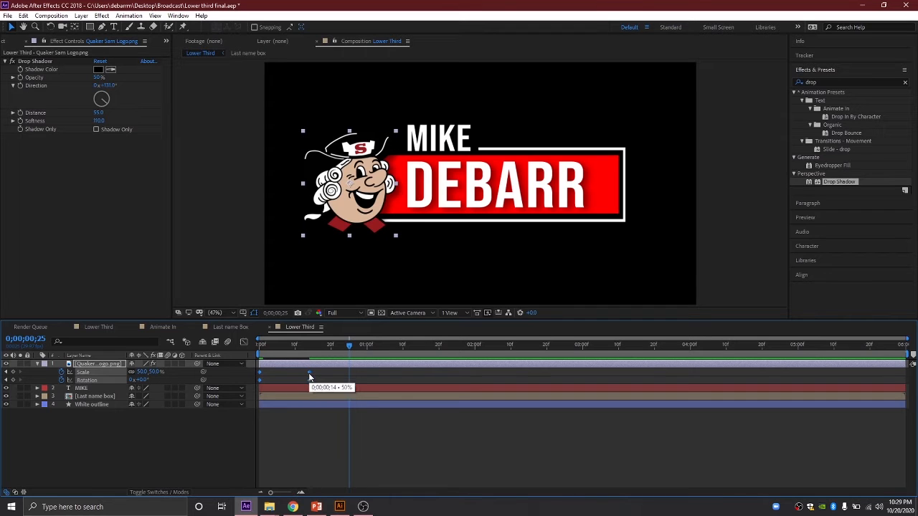
pyautogui.rightClick(308, 373)
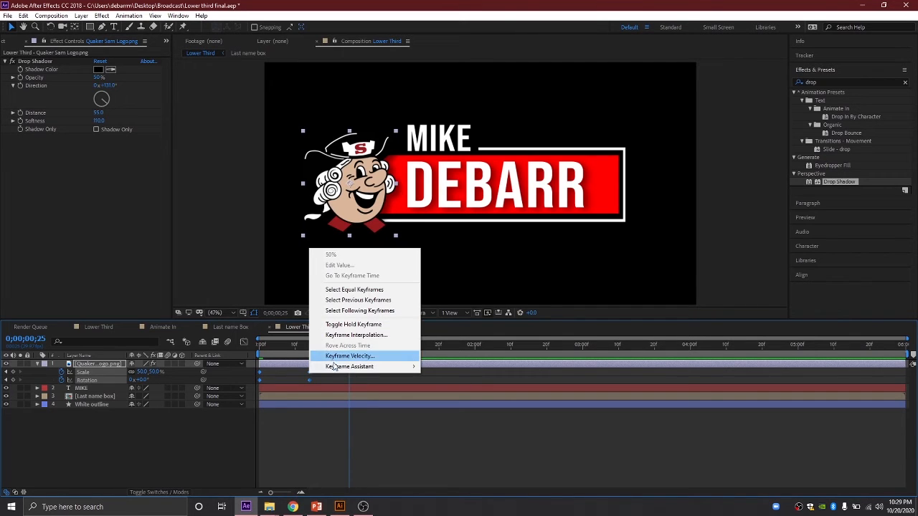
pyautogui.moveTo(342, 371)
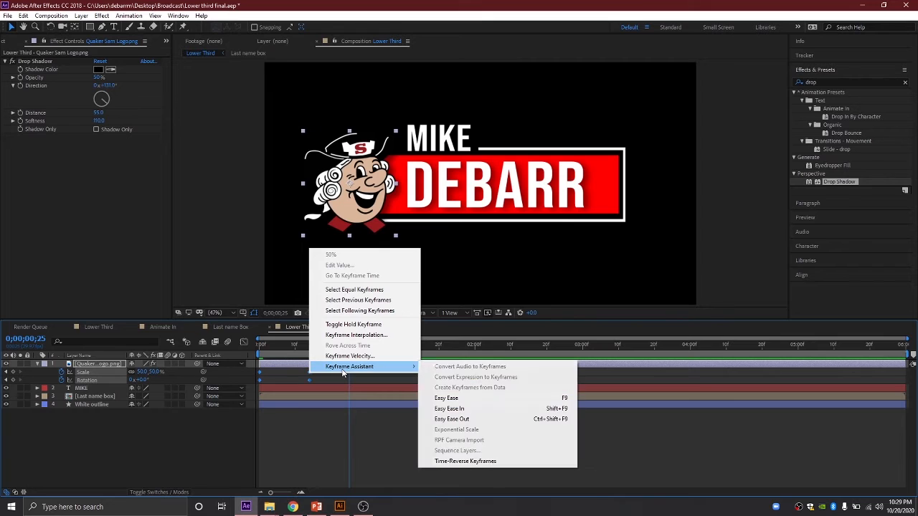
pyautogui.click(447, 399)
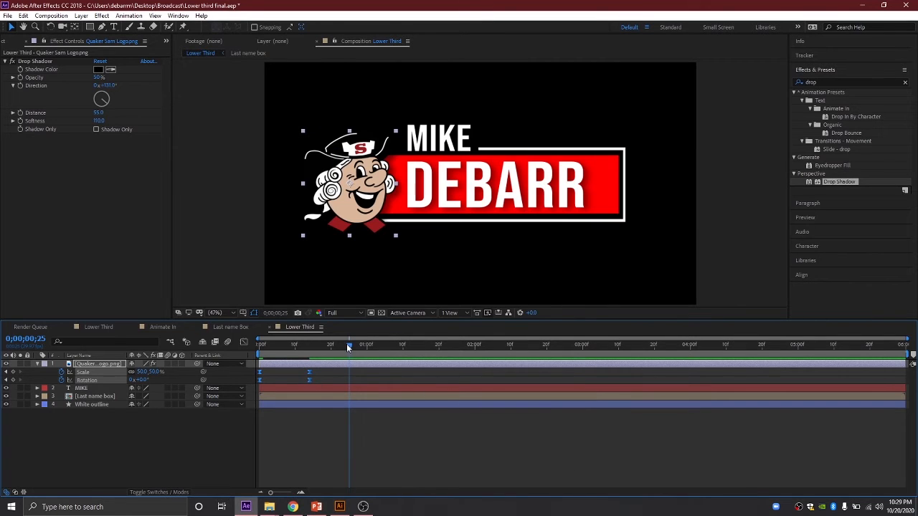
pyautogui.moveTo(354, 343); pyautogui.dragTo(231, 353)
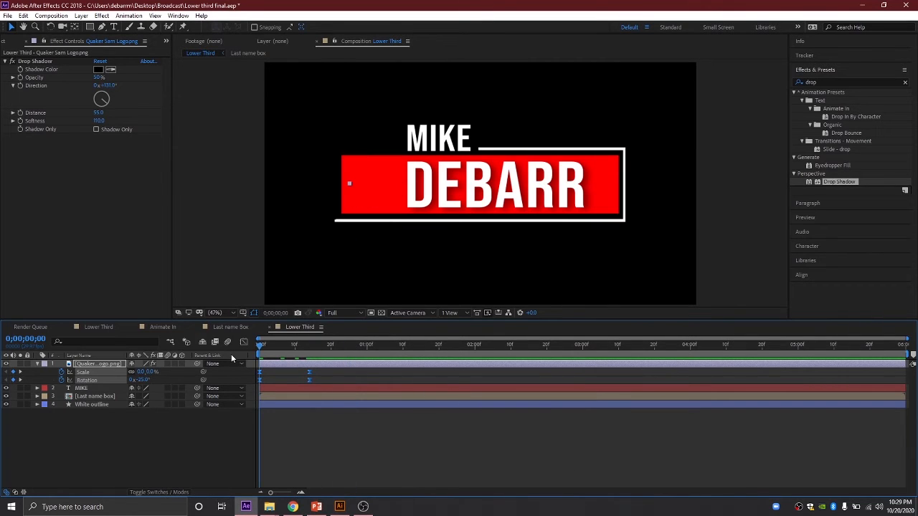
pyautogui.press('space')
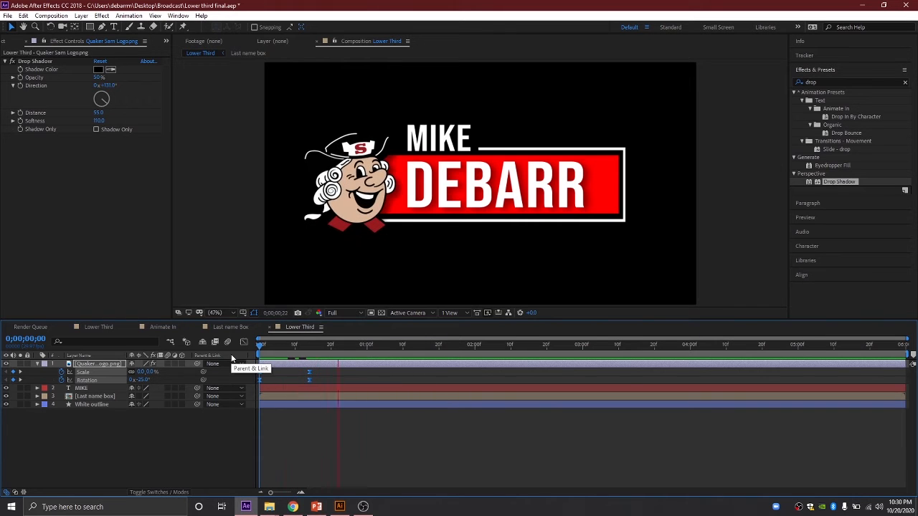
pyautogui.moveTo(351, 347); pyautogui.dragTo(294, 354)
pyautogui.press('space')
pyautogui.click(109, 327)
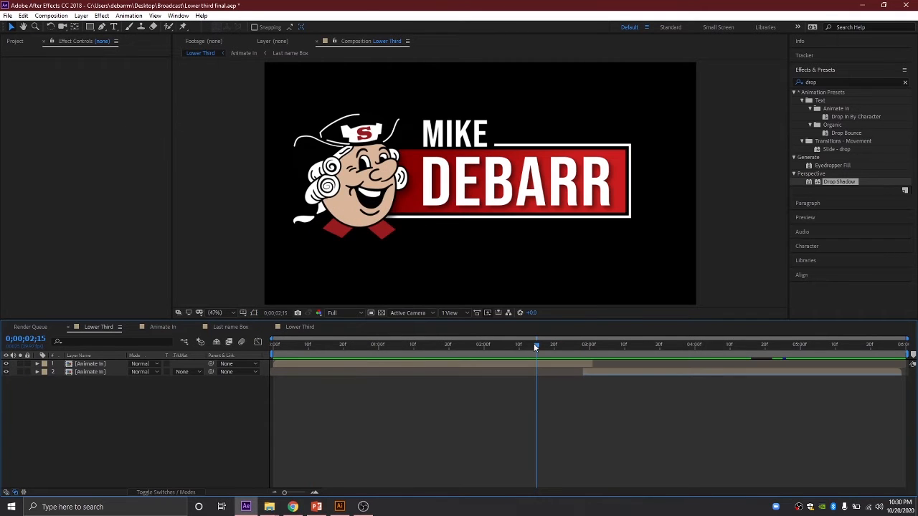
pyautogui.moveTo(534, 343); pyautogui.dragTo(335, 351)
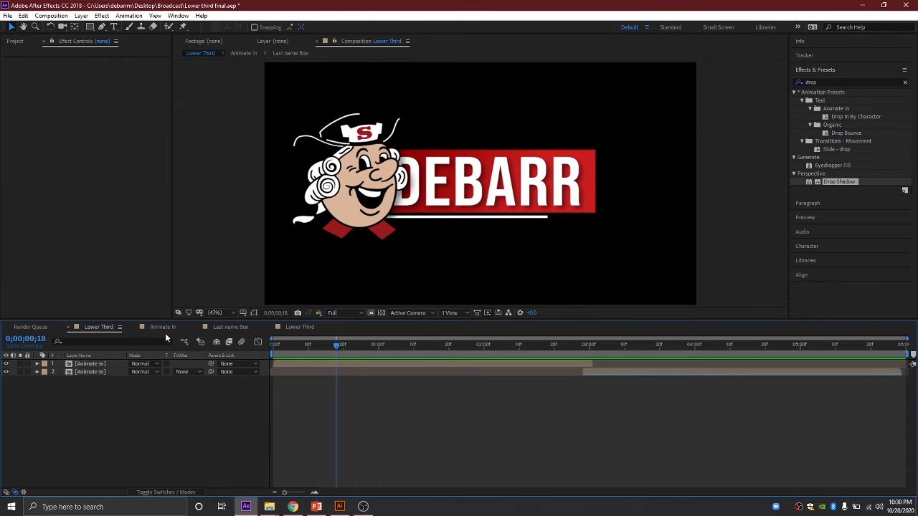
pyautogui.click(303, 327)
pyautogui.moveTo(298, 344)
pyautogui.mouseDown()
pyautogui.moveTo(290, 346)
pyautogui.moveTo(311, 356)
pyautogui.mouseUp()
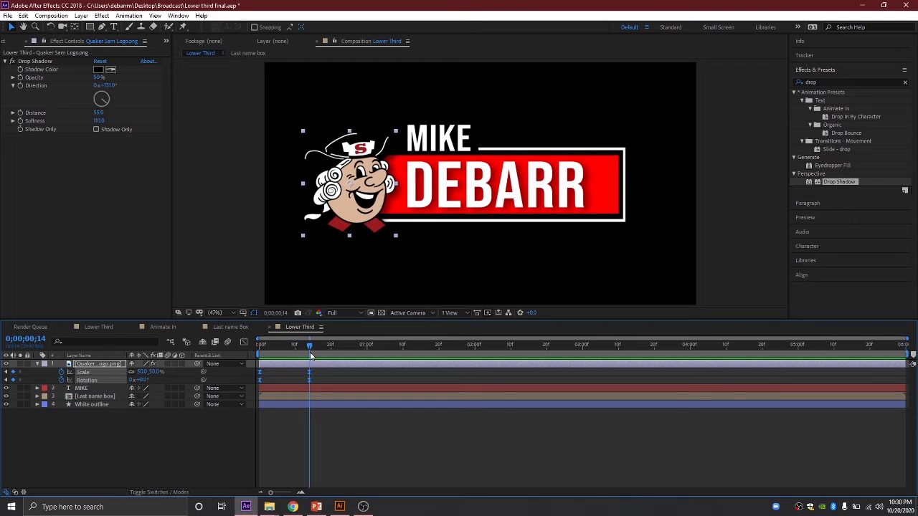
# Step: Set the Quaker logo's Scale to 70% at the peak frame 14
pyautogui.moveTo(310, 356)
pyautogui.mouseDown()
pyautogui.moveTo(299, 349)
pyautogui.moveTo(309, 348)
pyautogui.mouseUp()
pyautogui.moveTo(156, 377); pyautogui.dragTo(164, 372)
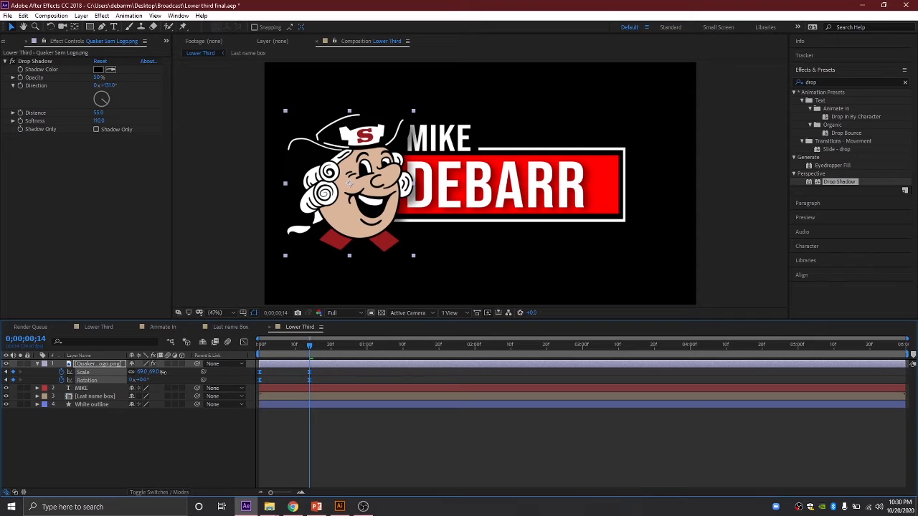
pyautogui.click(153, 371)
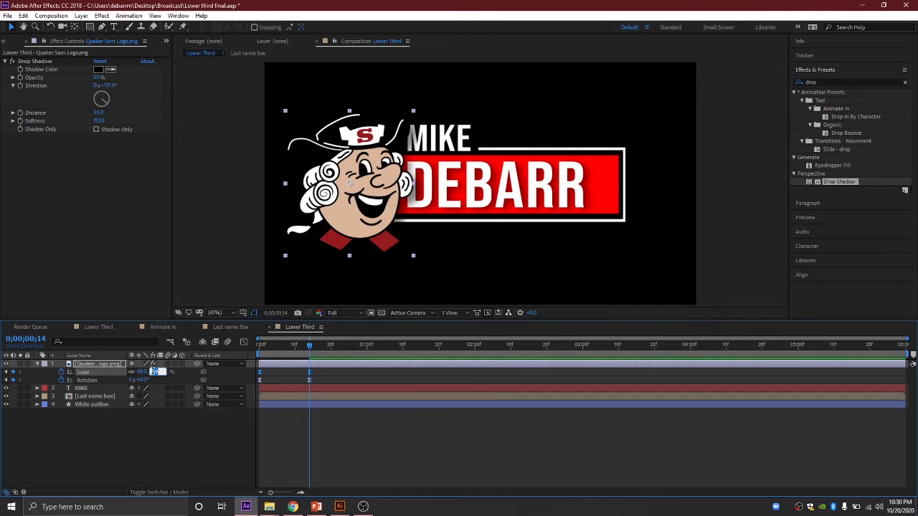
pyautogui.write('70')
pyautogui.press('Return')
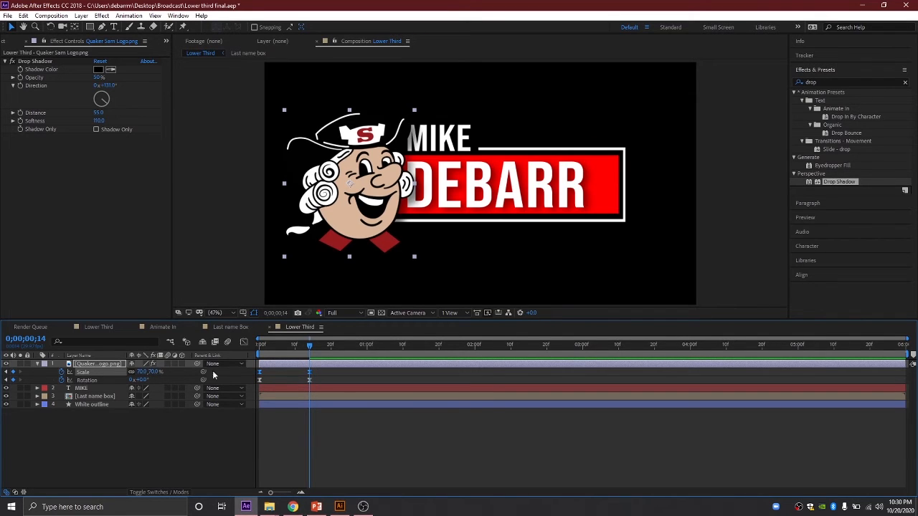
# Step: Try a 50% logo scale at frame 20 and preview the result
pyautogui.moveTo(310, 346); pyautogui.dragTo(331, 351)
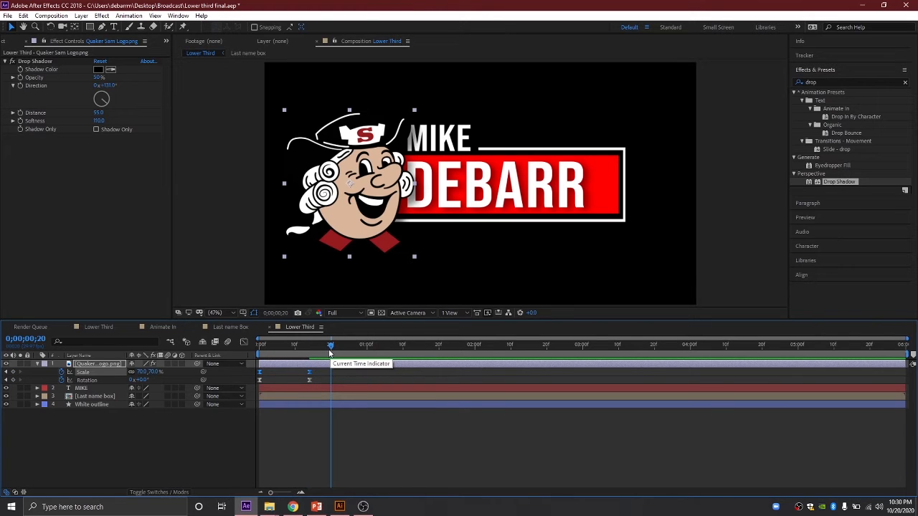
pyautogui.press('Delete')
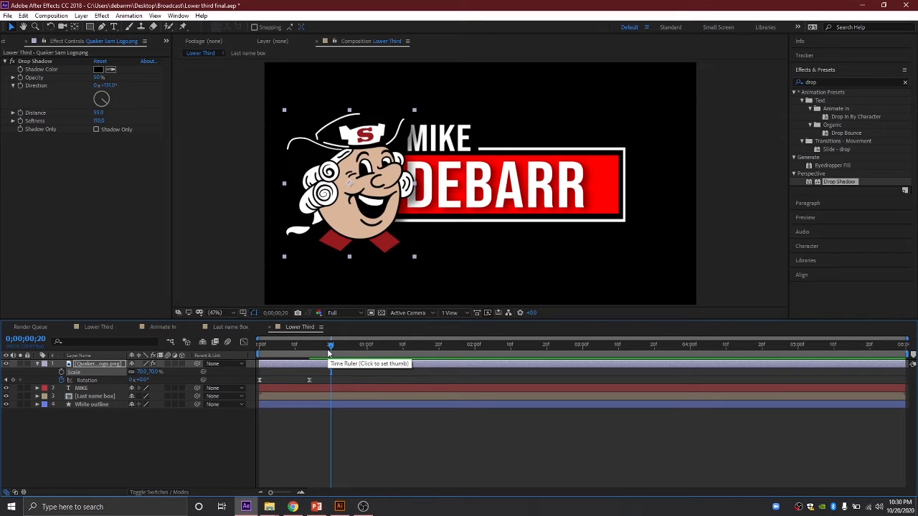
pyautogui.click(154, 371)
pyautogui.write('50')
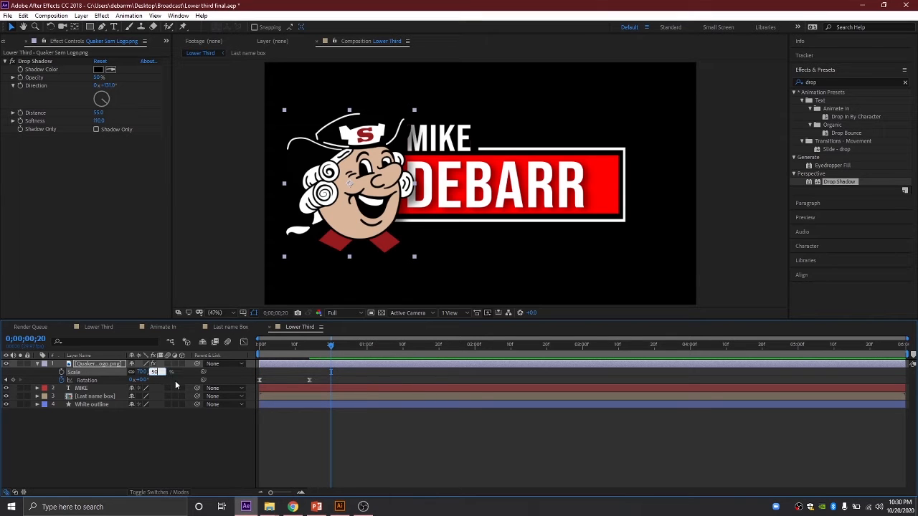
pyautogui.press('Return')
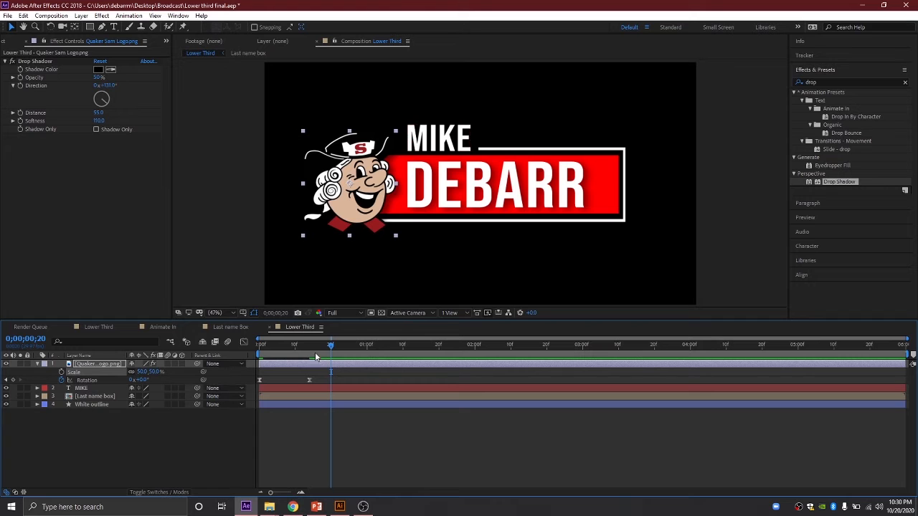
pyautogui.moveTo(328, 346); pyautogui.dragTo(258, 350)
pyautogui.press('space')
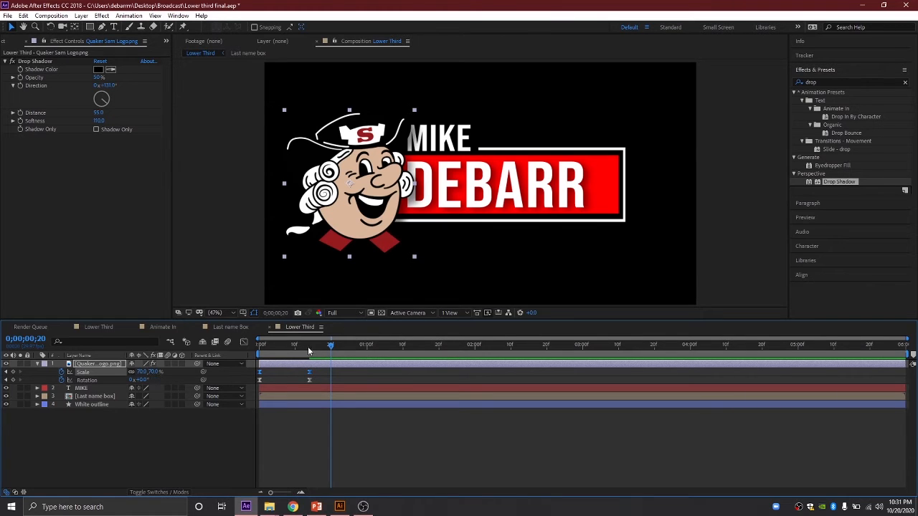
# Step: Add a 50% Scale keyframe at frame 20, keeping 70% at the peak frame
pyautogui.moveTo(330, 345)
pyautogui.mouseDown()
pyautogui.moveTo(303, 347)
pyautogui.moveTo(330, 351)
pyautogui.mouseUp()
pyautogui.click(13, 372)
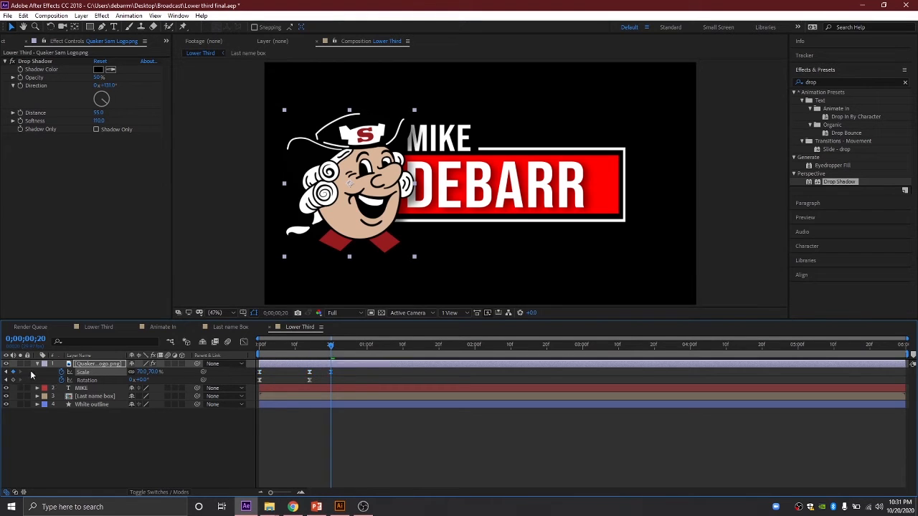
pyautogui.moveTo(332, 346); pyautogui.dragTo(309, 346)
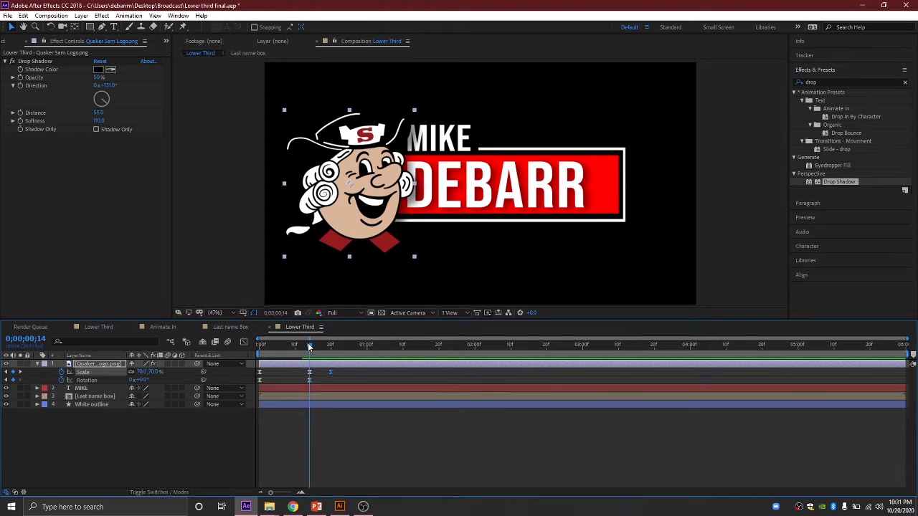
pyautogui.click(151, 372)
pyautogui.write('50')
pyautogui.press('Return')
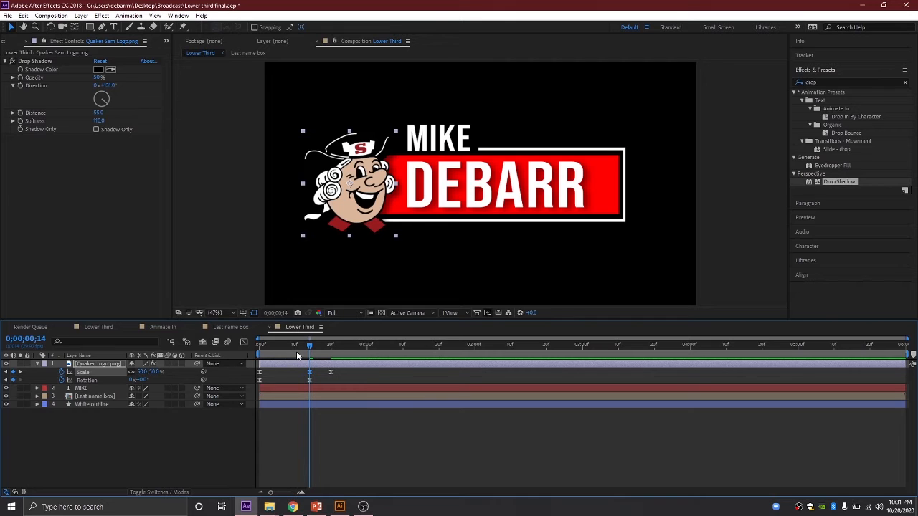
pyautogui.hotkey('ctrl', 'z')
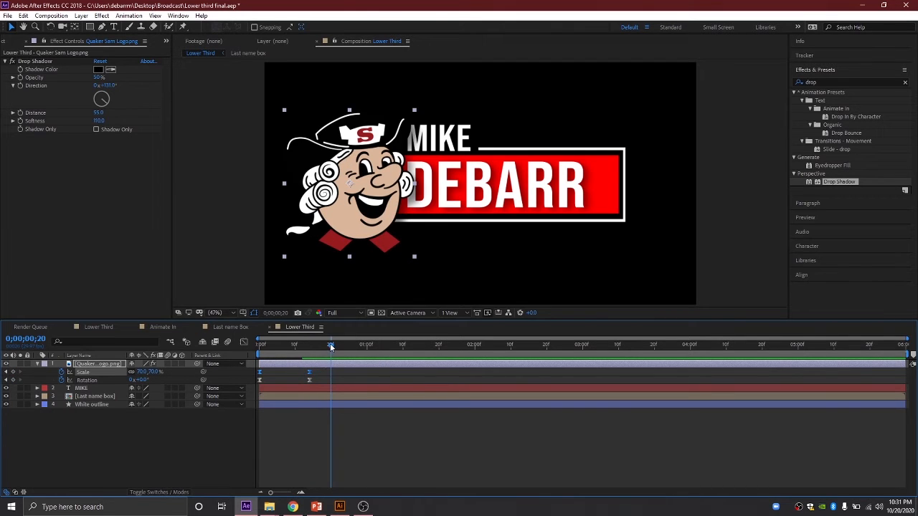
pyautogui.moveTo(330, 348)
pyautogui.mouseDown()
pyautogui.moveTo(309, 348)
pyautogui.moveTo(331, 350)
pyautogui.mouseUp()
pyautogui.click(154, 372)
pyautogui.write('50')
pyautogui.press('Return')
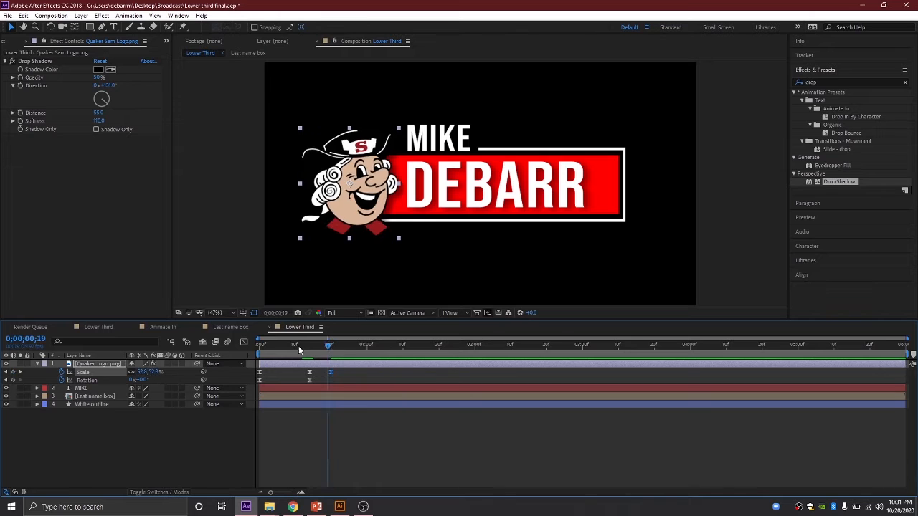
pyautogui.press('space')
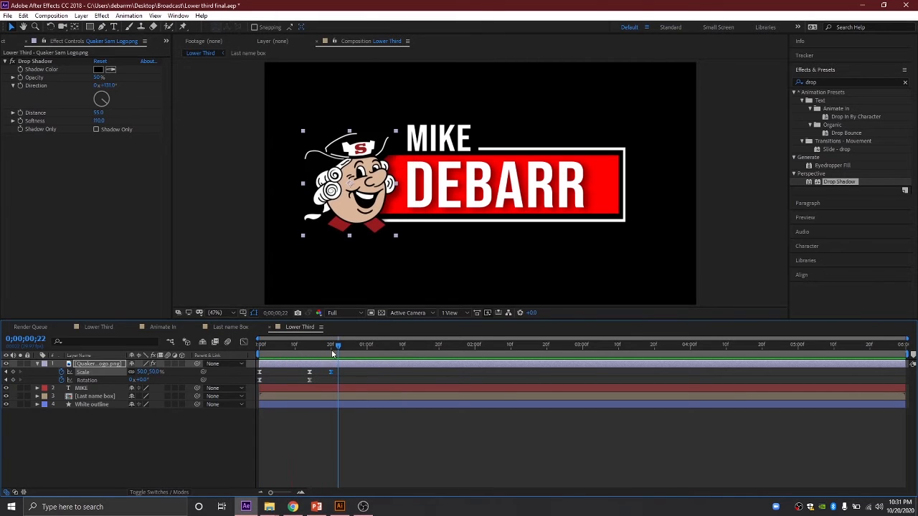
pyautogui.press('space')
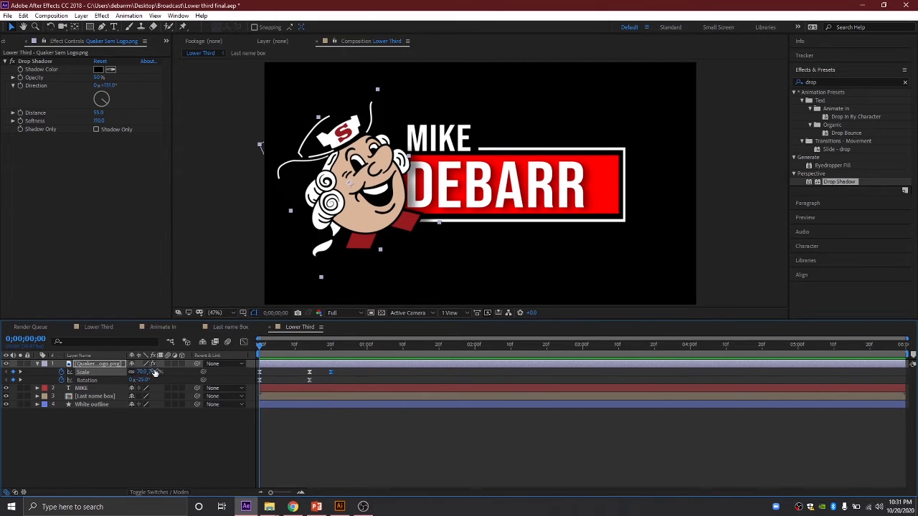
# Step: Set the logo's first Scale keyframe to 0% and preview the bounce
pyautogui.click(154, 372)
pyautogui.write('0')
pyautogui.press('Return')
pyautogui.press('space')
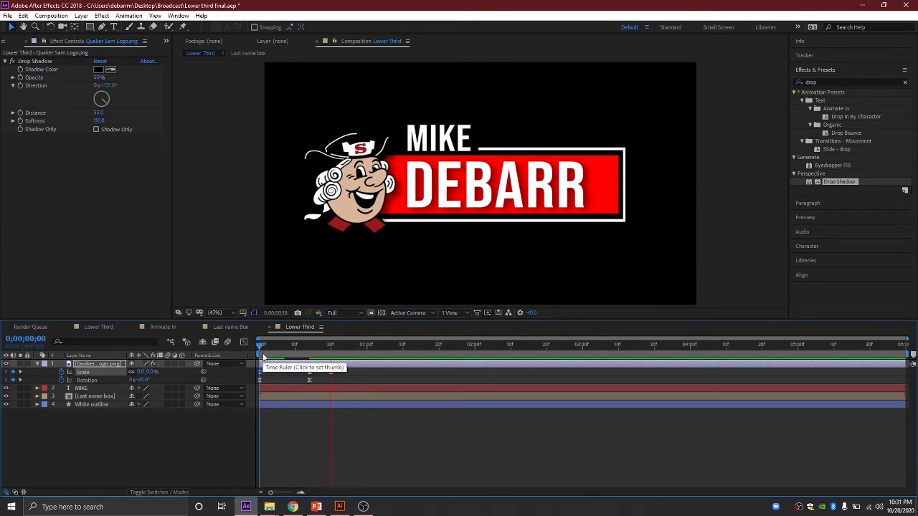
pyautogui.moveTo(363, 348); pyautogui.dragTo(246, 346)
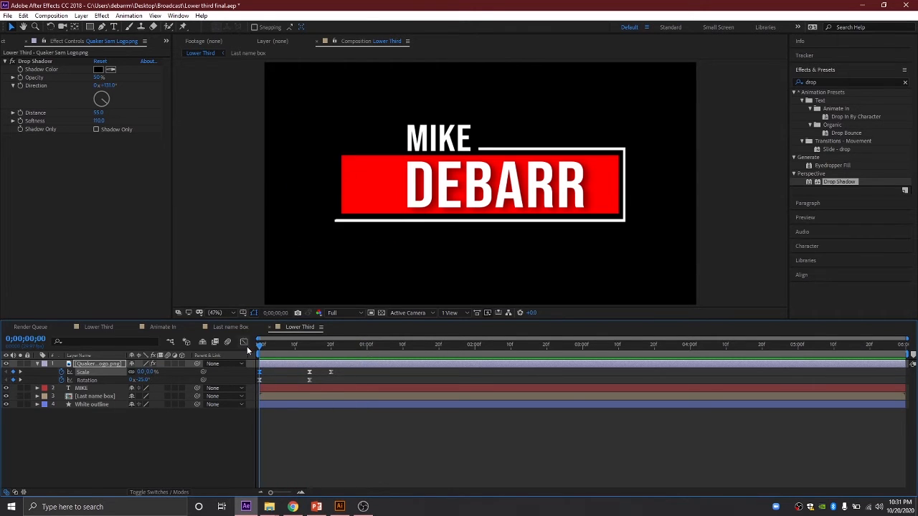
# Step: Shift the logo's later Scale and Rotation keyframes a few frames earlier and preview
pyautogui.press('space')
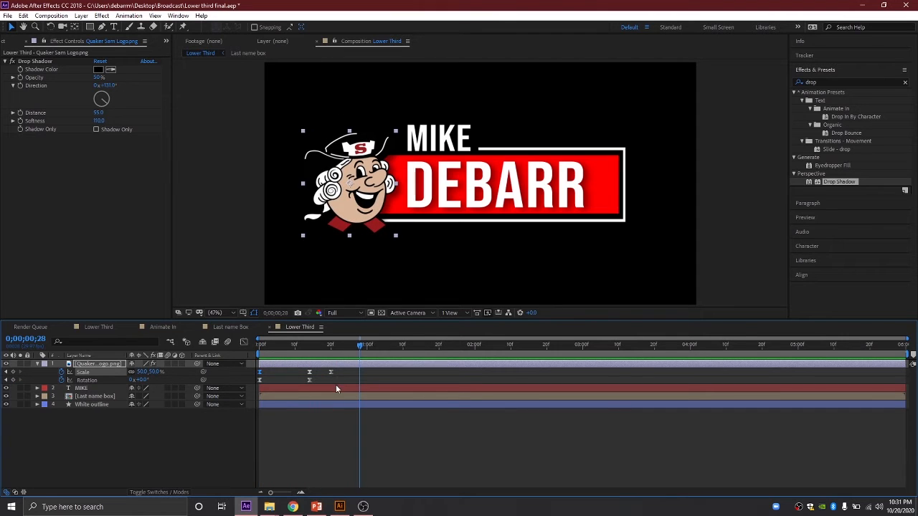
pyautogui.moveTo(349, 378); pyautogui.dragTo(294, 372)
pyautogui.click(348, 372)
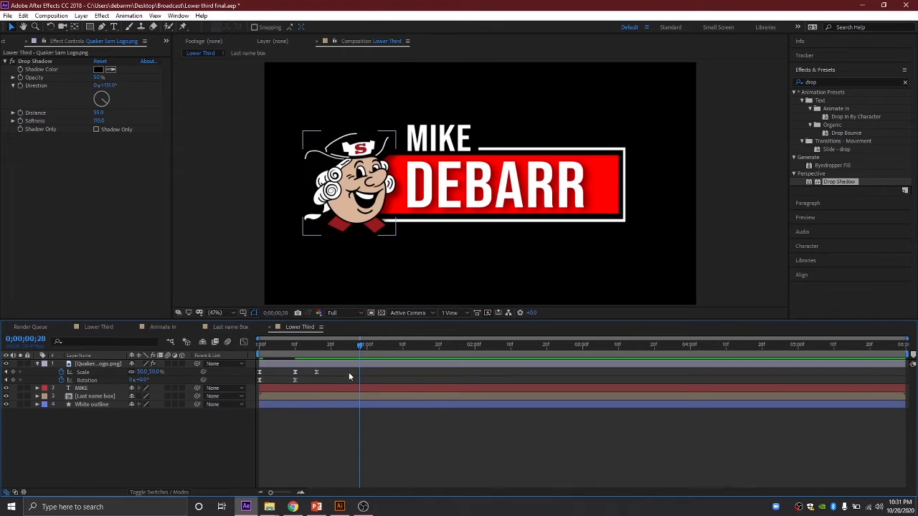
pyautogui.moveTo(362, 343); pyautogui.dragTo(265, 345)
pyautogui.press('space')
pyautogui.press('space')
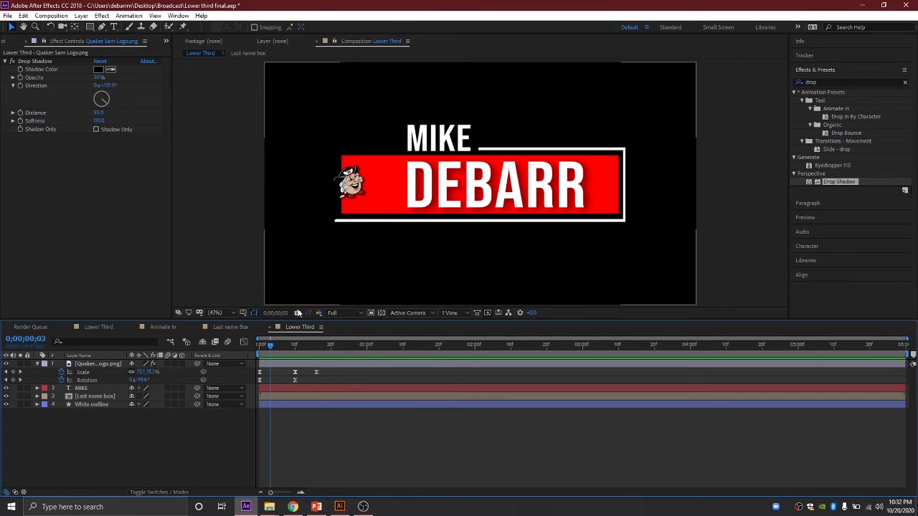
# Step: Compare with the finished Lower Third comp, then return to the working comp
pyautogui.click(100, 326)
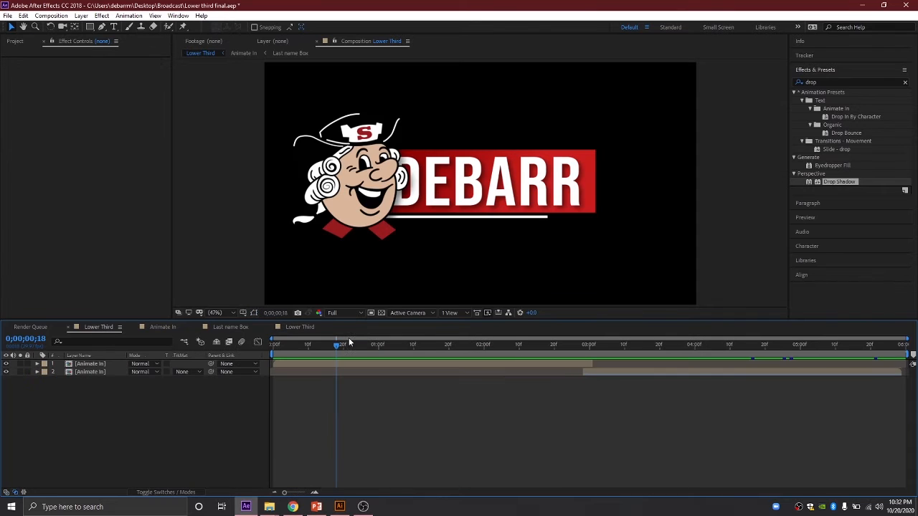
pyautogui.moveTo(334, 341); pyautogui.dragTo(364, 354)
pyautogui.click(299, 327)
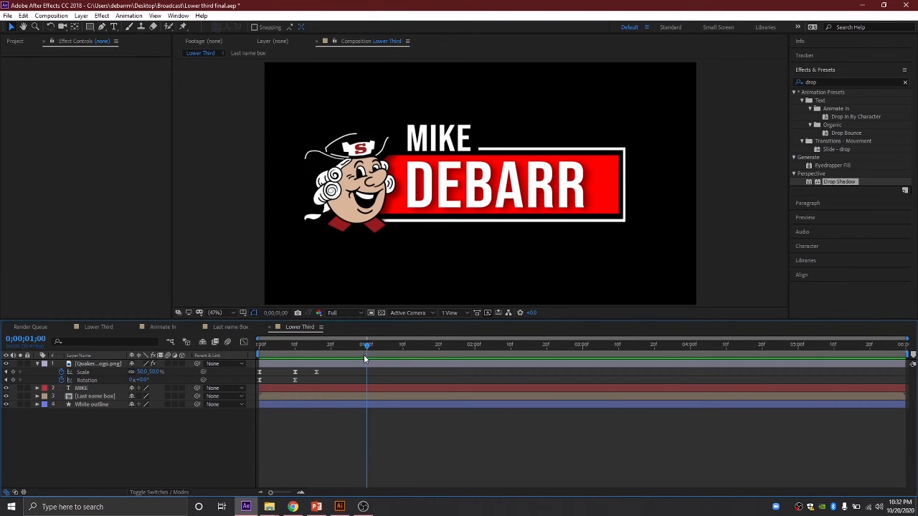
# Step: Add a Position keyframe of 960, 540 to Last name box at 0;00;01;00
pyautogui.click(61, 362)
pyautogui.click(37, 364)
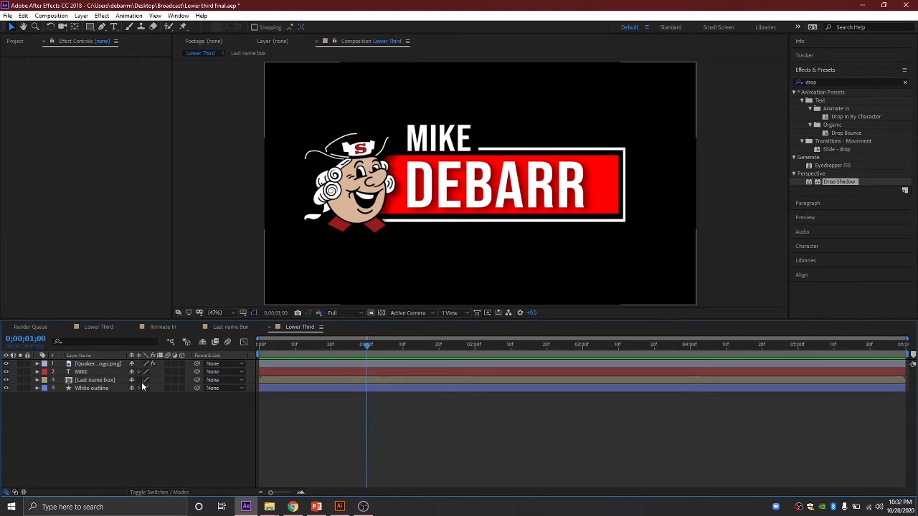
pyautogui.click(98, 381)
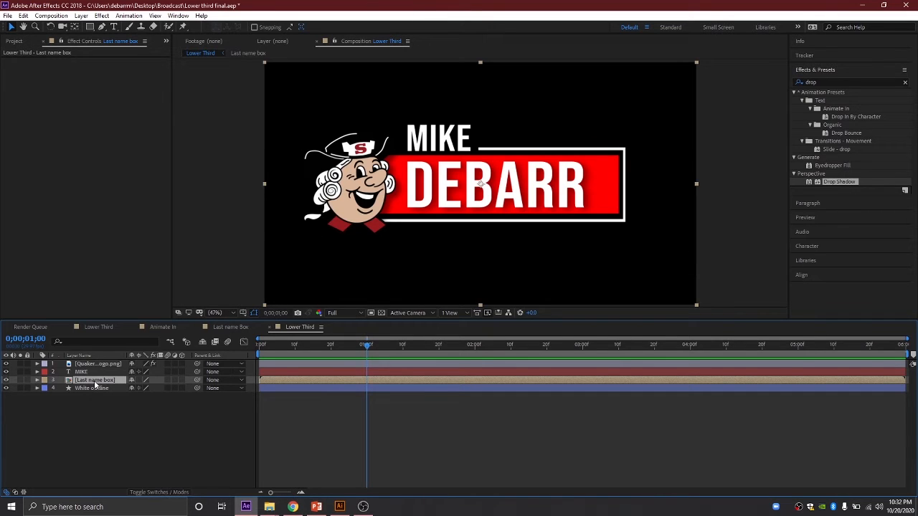
pyautogui.press('p')
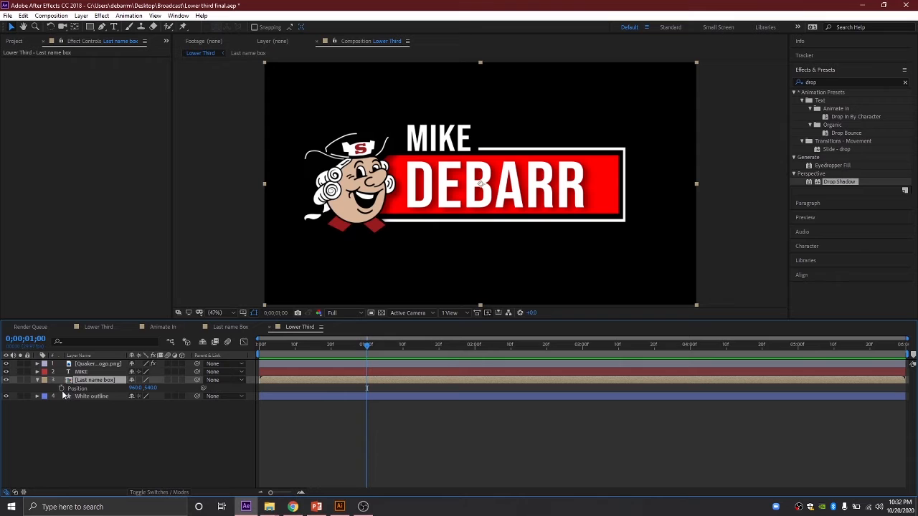
pyautogui.click(61, 388)
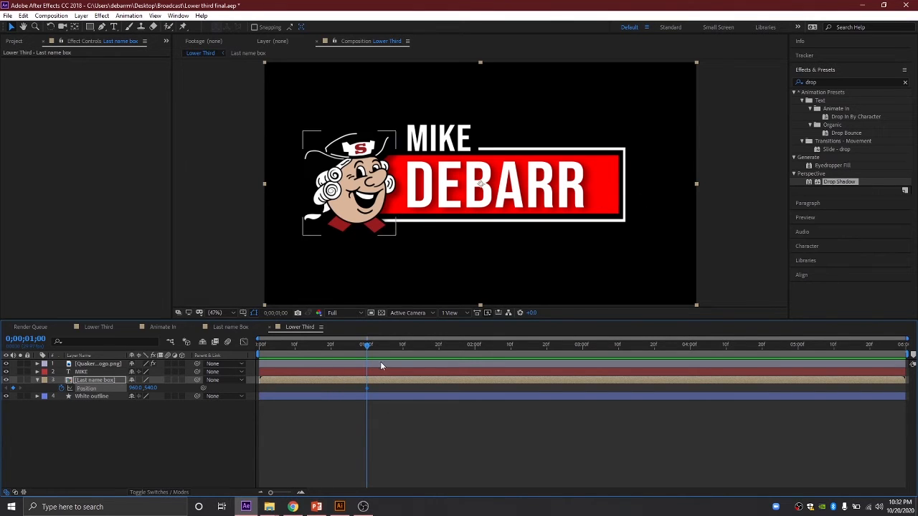
pyautogui.moveTo(367, 346); pyautogui.dragTo(280, 348)
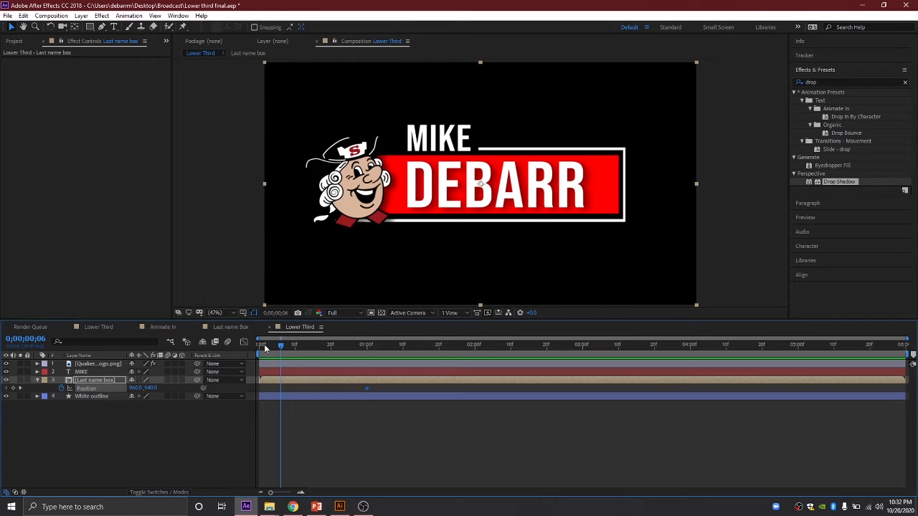
pyautogui.moveTo(264, 346); pyautogui.dragTo(280, 345)
pyautogui.click(176, 424)
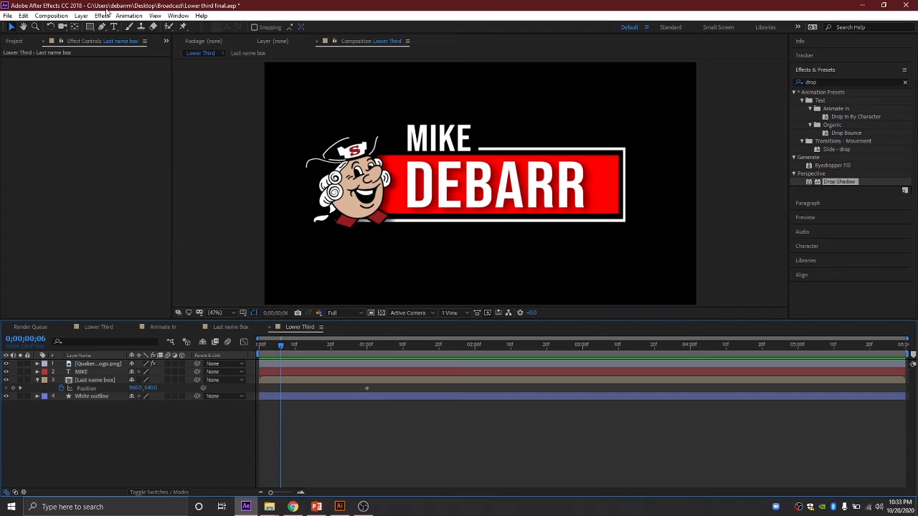
# Step: Draw a rectangle over the left of the comp with no stroke and solid white fill
pyautogui.click(90, 27)
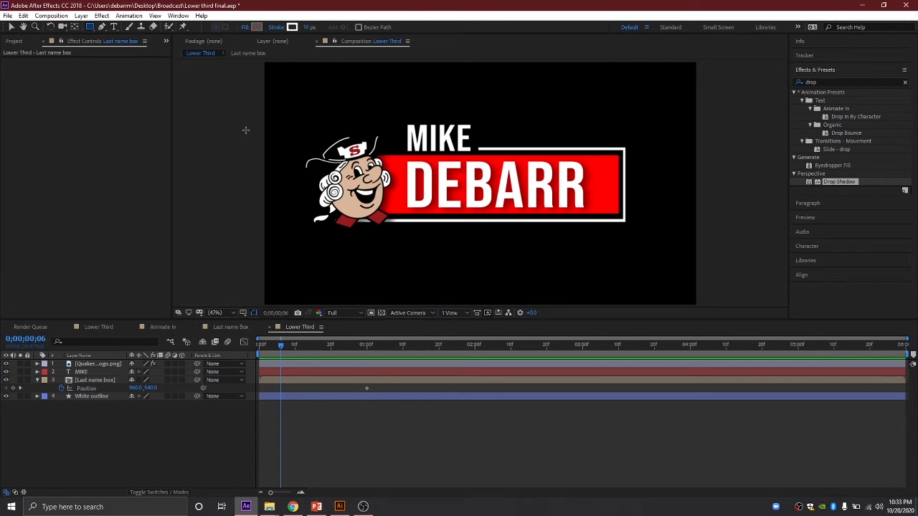
pyautogui.moveTo(245, 128)
pyautogui.mouseDown()
pyautogui.moveTo(326, 247)
pyautogui.moveTo(357, 250)
pyautogui.mouseUp()
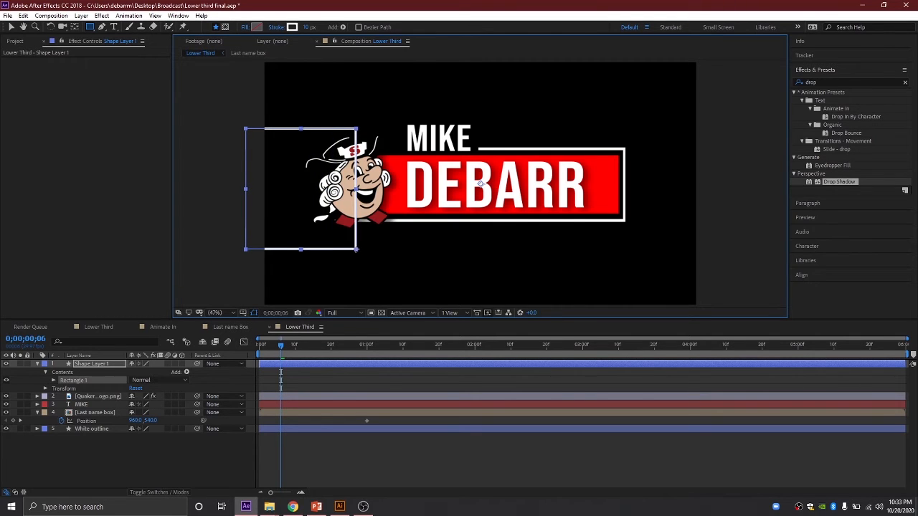
pyautogui.click(279, 27)
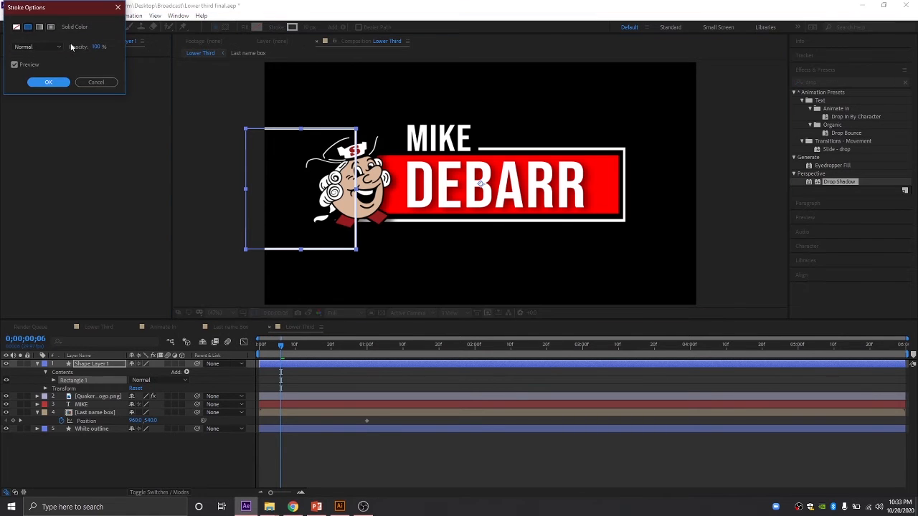
pyautogui.click(15, 27)
pyautogui.click(48, 81)
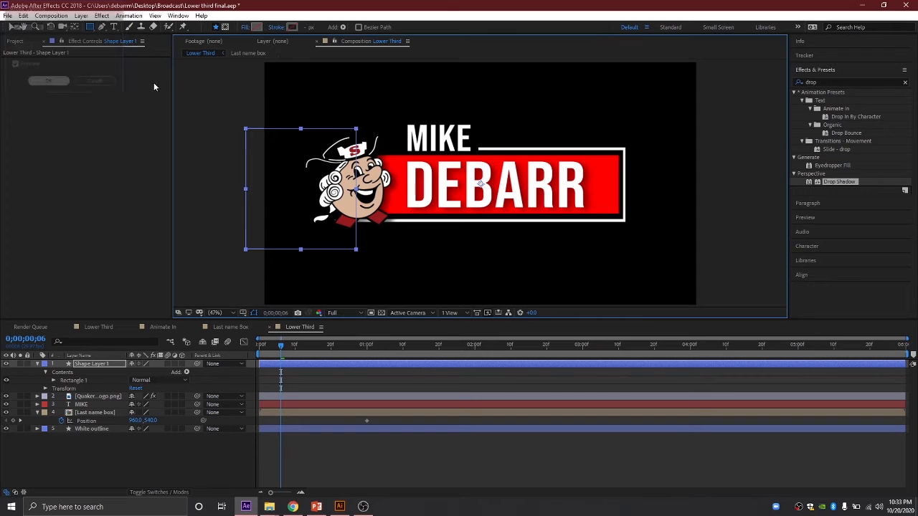
pyautogui.click(246, 29)
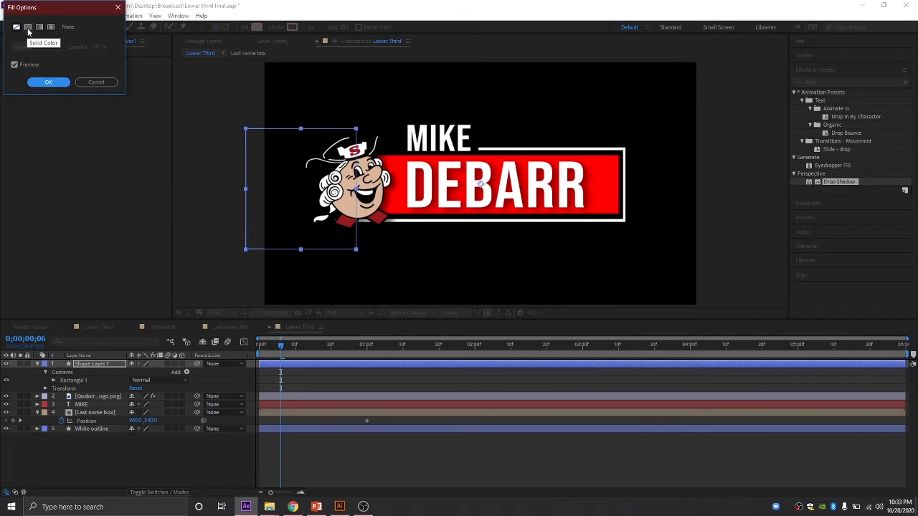
pyautogui.click(28, 27)
pyautogui.click(48, 81)
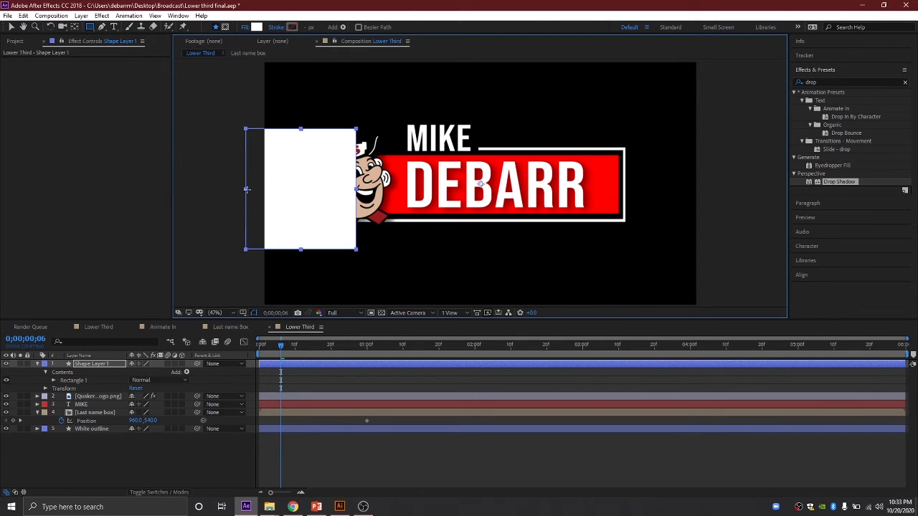
# Step: Solo the Last name box and Shape Layer 1 layers
pyautogui.click(20, 412)
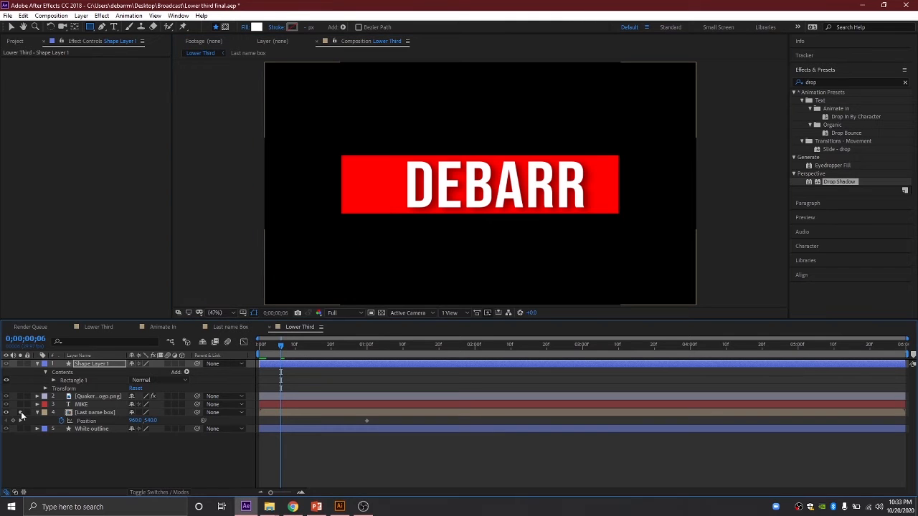
pyautogui.click(20, 363)
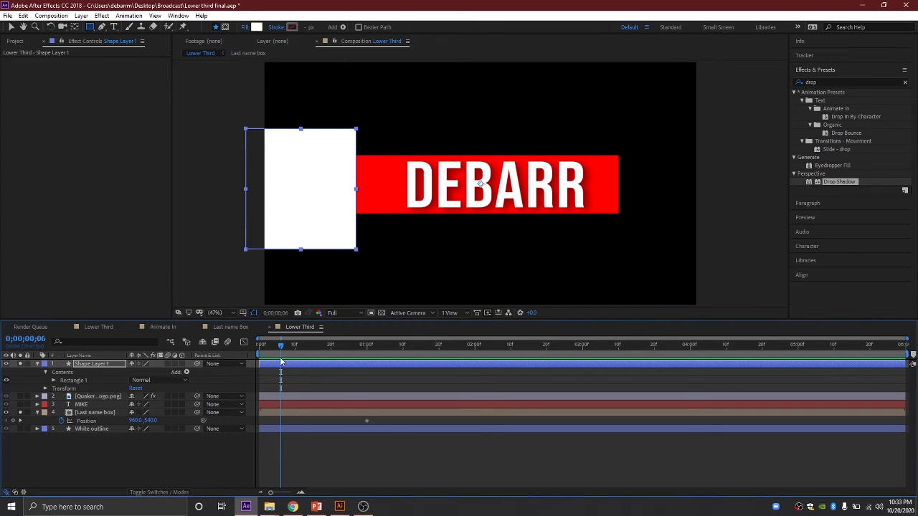
pyautogui.moveTo(281, 347); pyautogui.dragTo(366, 348)
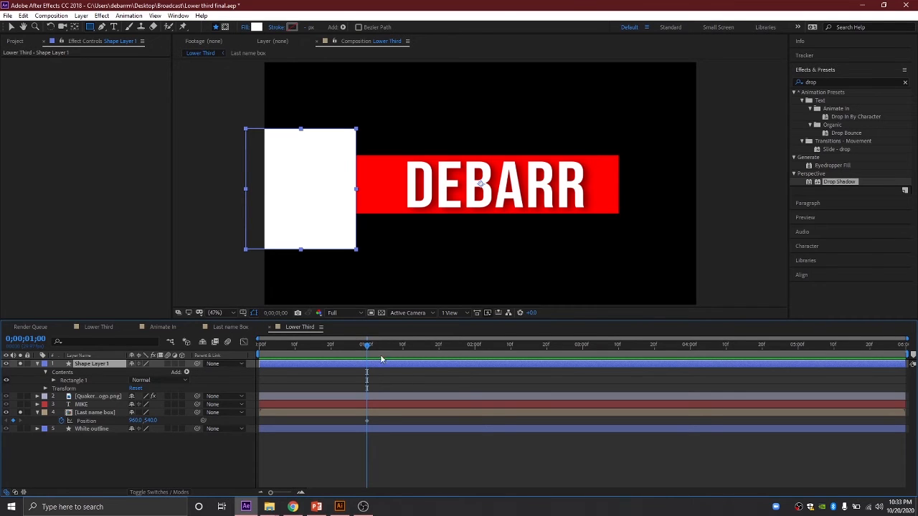
# Step: Move the playhead to just before one second and show the Mode and TrkMat columns
pyautogui.moveTo(367, 345); pyautogui.dragTo(295, 342)
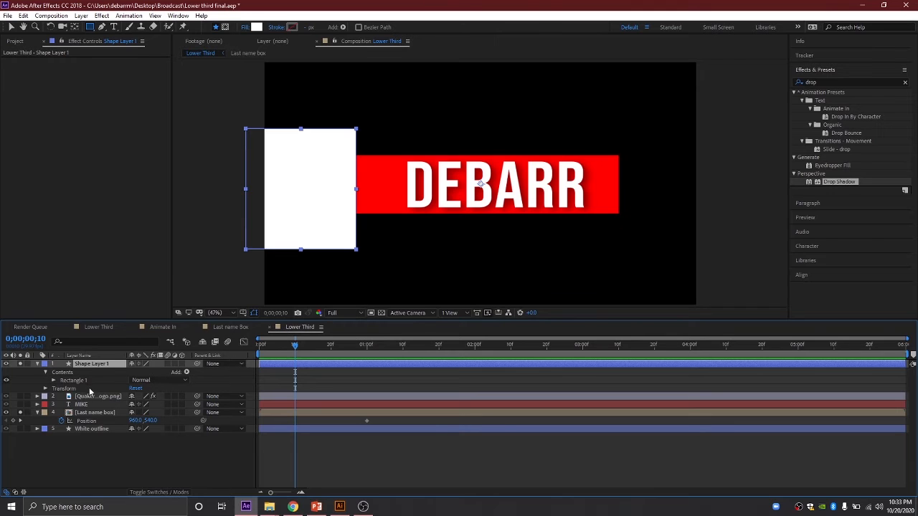
pyautogui.click(150, 492)
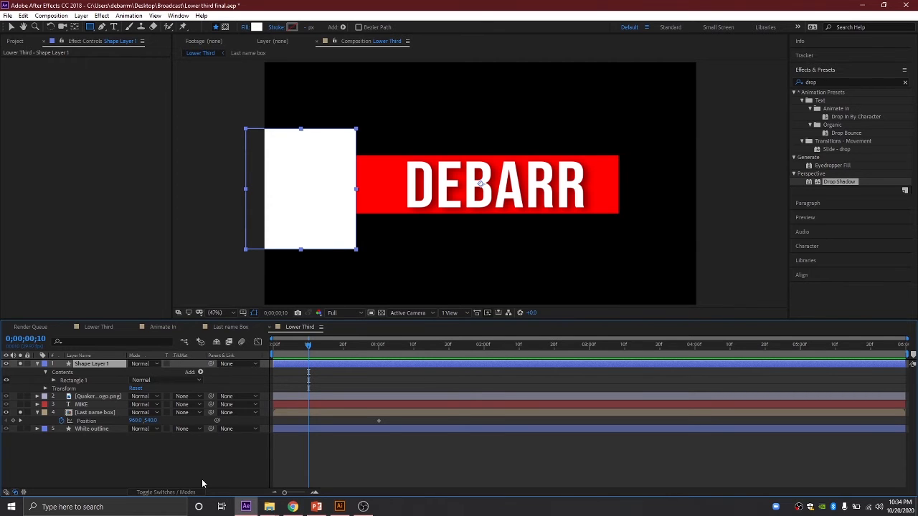
pyautogui.click(181, 493)
pyautogui.click(175, 493)
# Step: Drag Shape Layer 1 directly above Last name box and collapse its properties
pyautogui.moveTo(87, 398); pyautogui.dragTo(86, 362)
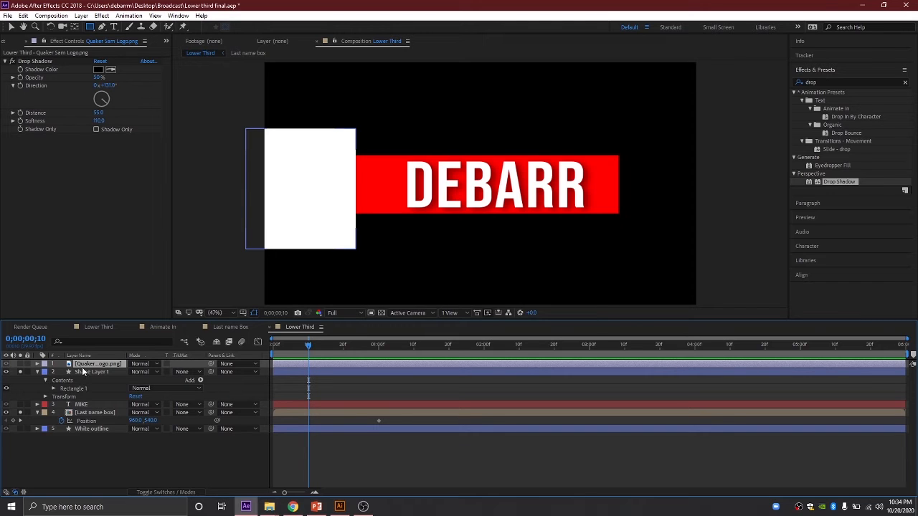
pyautogui.moveTo(83, 370); pyautogui.dragTo(90, 408)
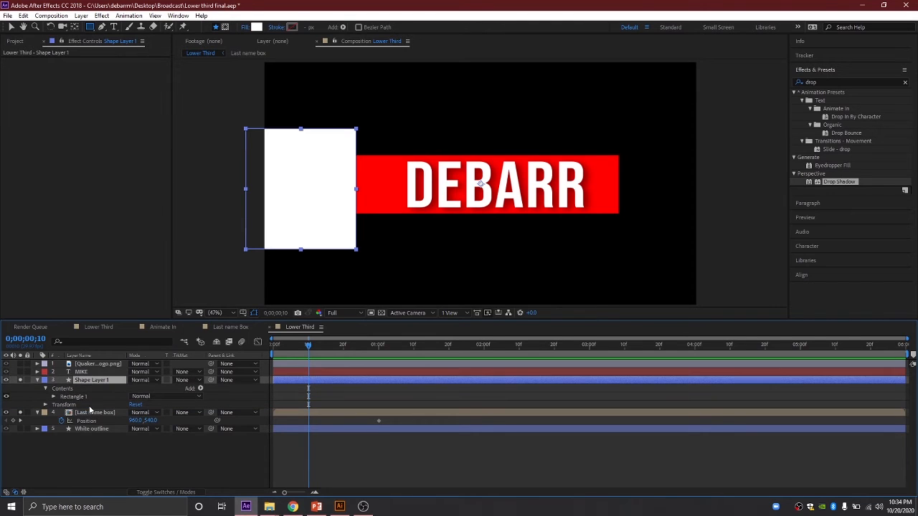
pyautogui.click(38, 380)
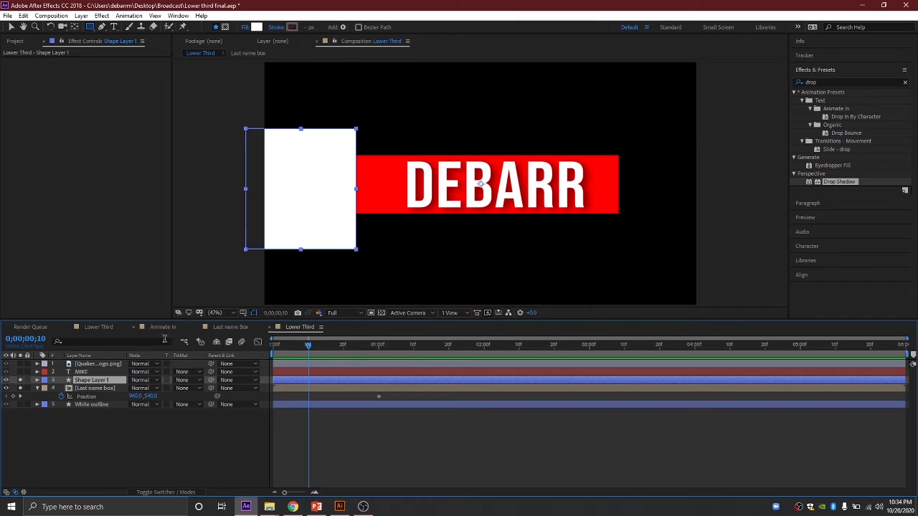
# Step: Reset Shape Layer 1's track matte to None and give Last name box Alpha Inverted Matte 'Shape Layer 1'
pyautogui.click(184, 380)
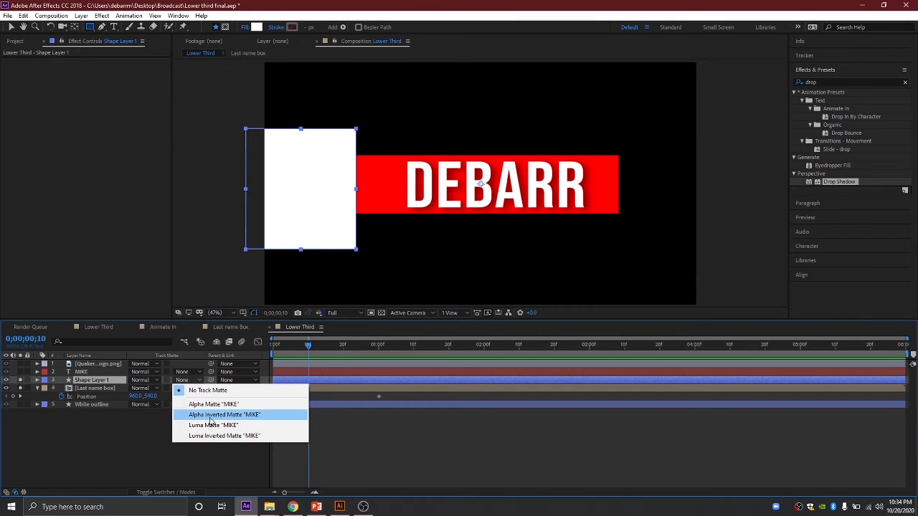
pyautogui.click(223, 418)
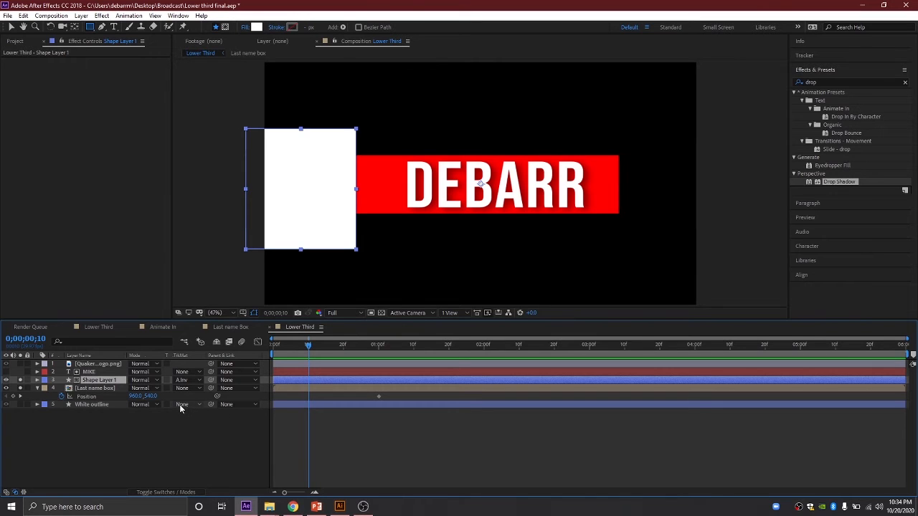
pyautogui.click(183, 380)
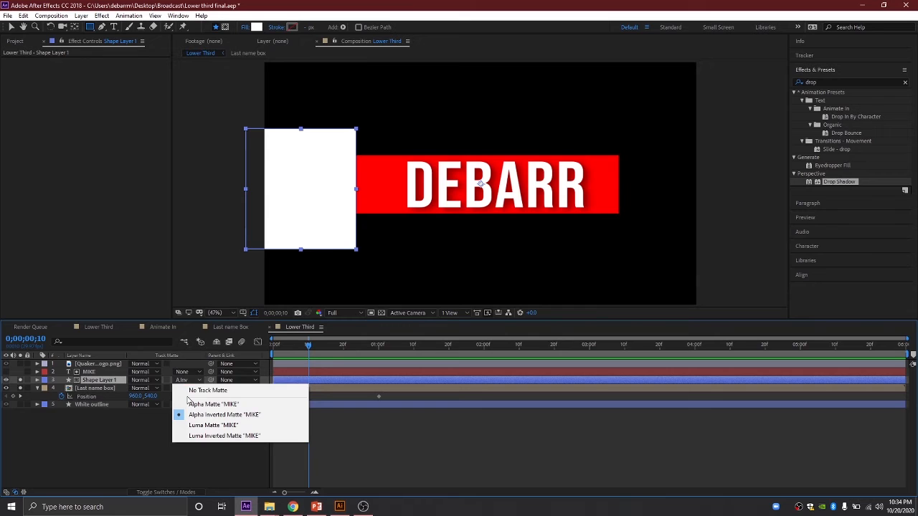
pyautogui.click(204, 390)
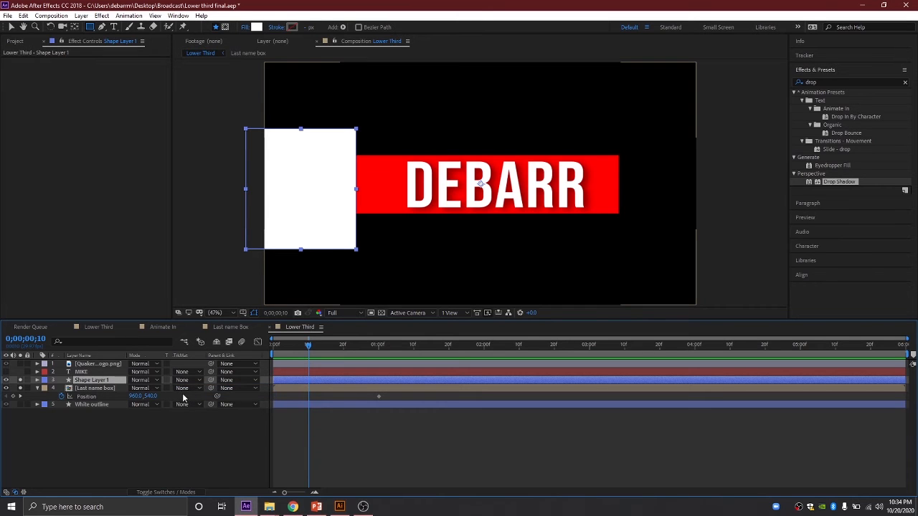
pyautogui.click(183, 390)
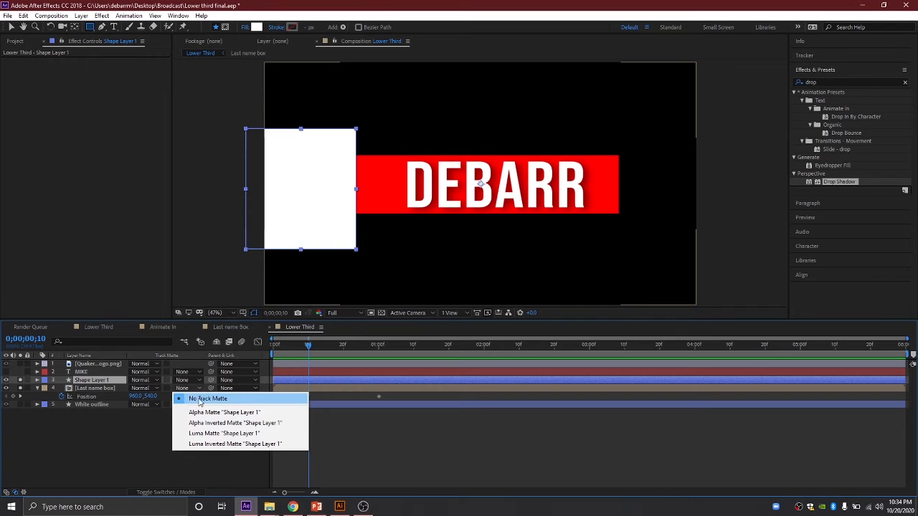
pyautogui.click(210, 424)
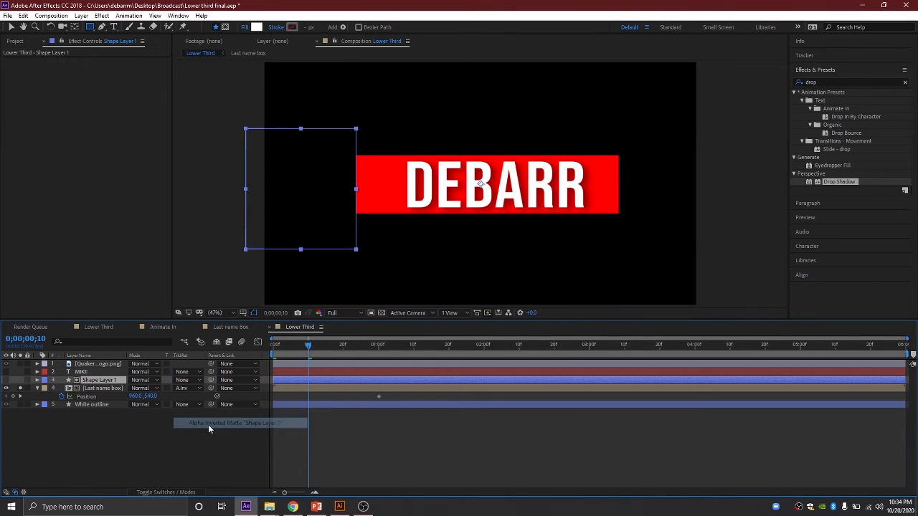
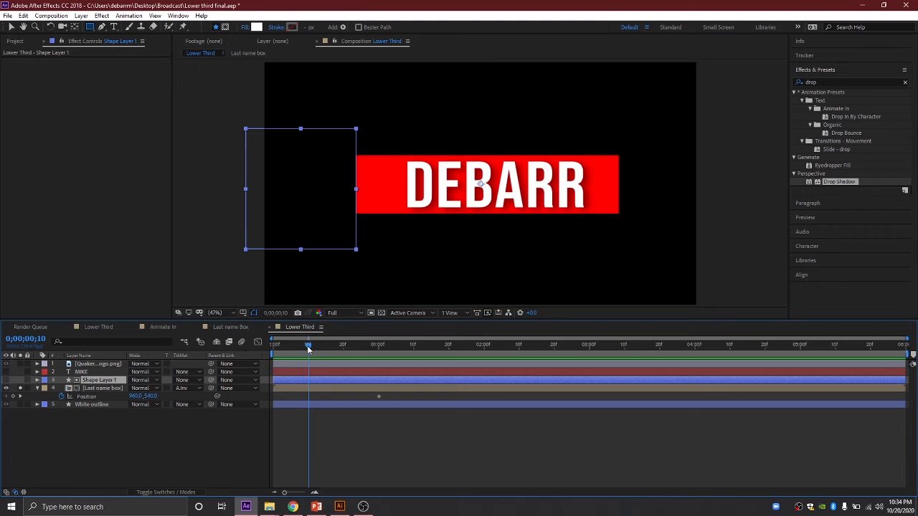
# Step: Keyframe the Last name box's Position X at -229 at frame 10, fully off-screen left
pyautogui.moveTo(131, 396); pyautogui.dragTo(5, 382)
pyautogui.moveTo(138, 395); pyautogui.dragTo(56, 395)
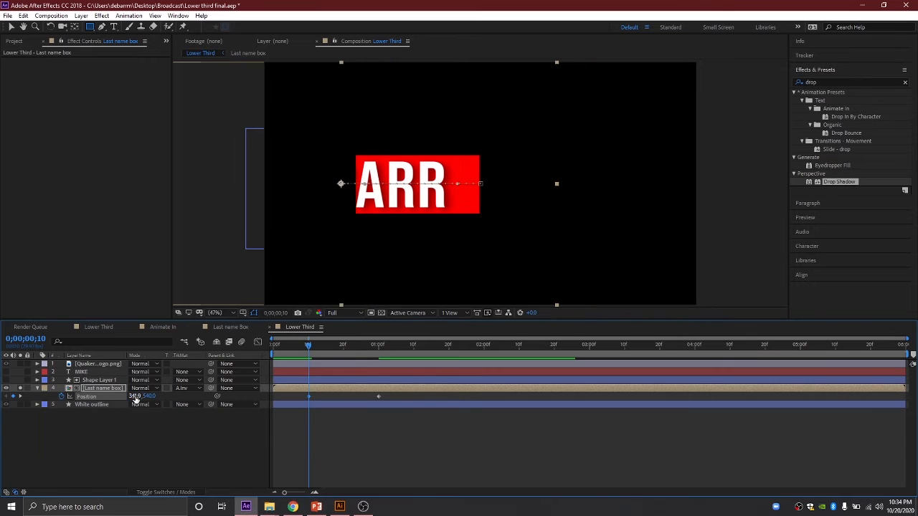
pyautogui.moveTo(134, 396); pyautogui.dragTo(39, 385)
pyautogui.moveTo(134, 396); pyautogui.dragTo(39, 394)
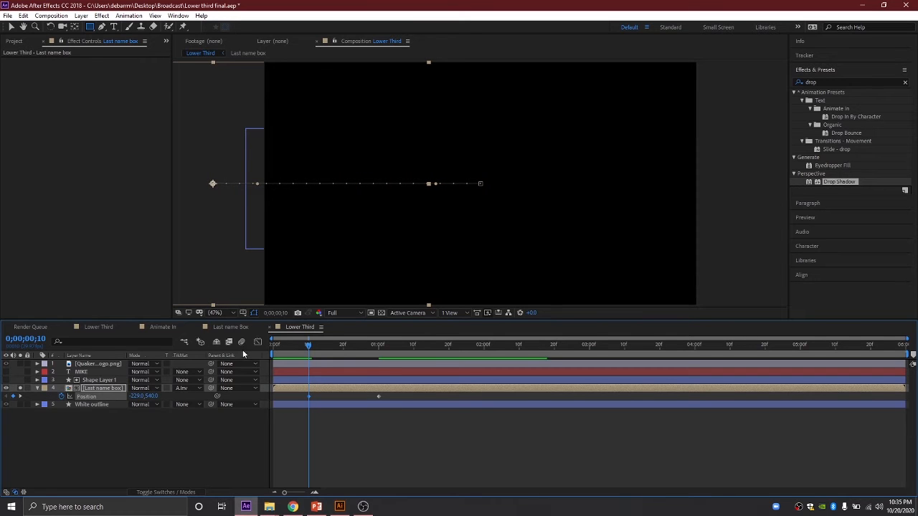
# Step: Turn off solo, show the MIKE layer again and hide Shape Layer 1
pyautogui.click(20, 388)
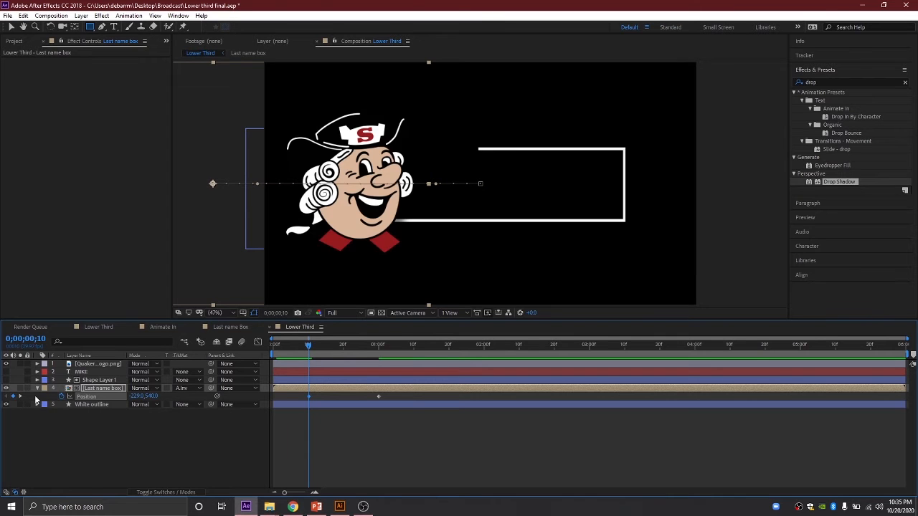
pyautogui.click(5, 371)
pyautogui.click(5, 380)
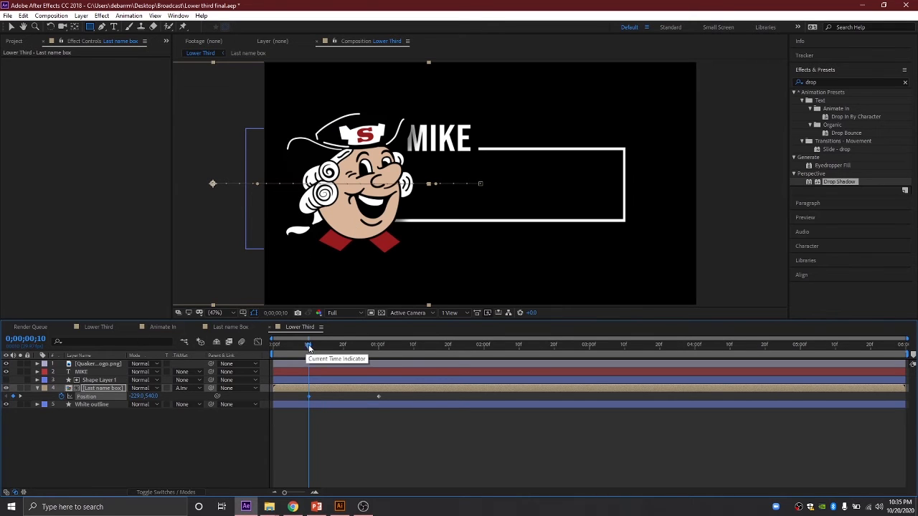
# Step: Preview the DEBARR box slide-in from the start of the composition
pyautogui.press('Home')
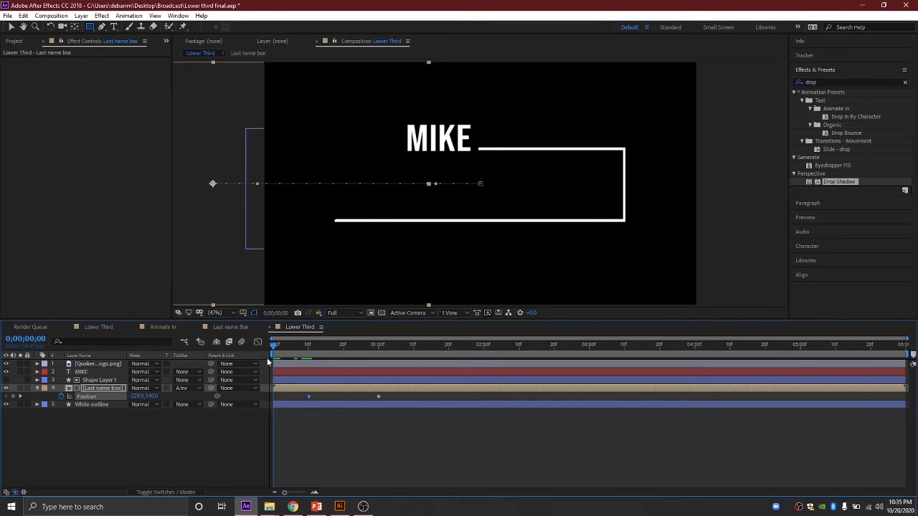
pyautogui.press('space')
pyautogui.press('space')
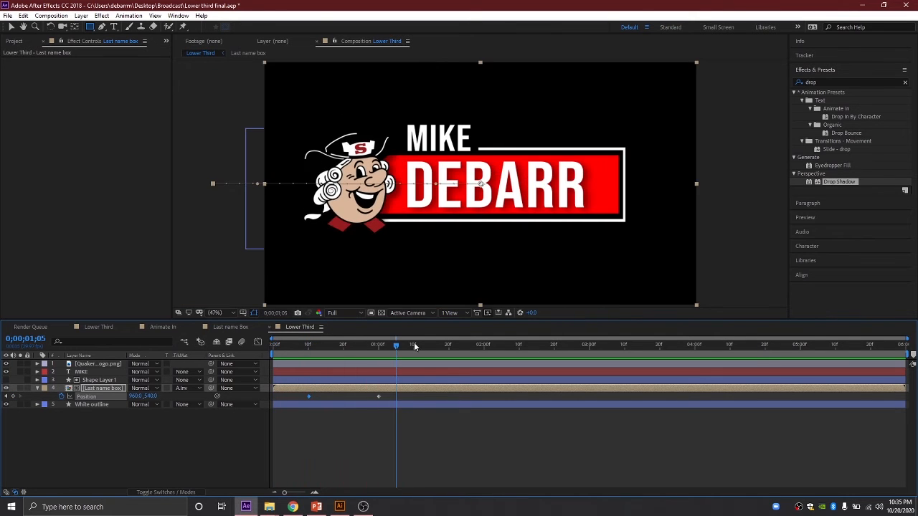
pyautogui.press('Home')
pyautogui.press('space')
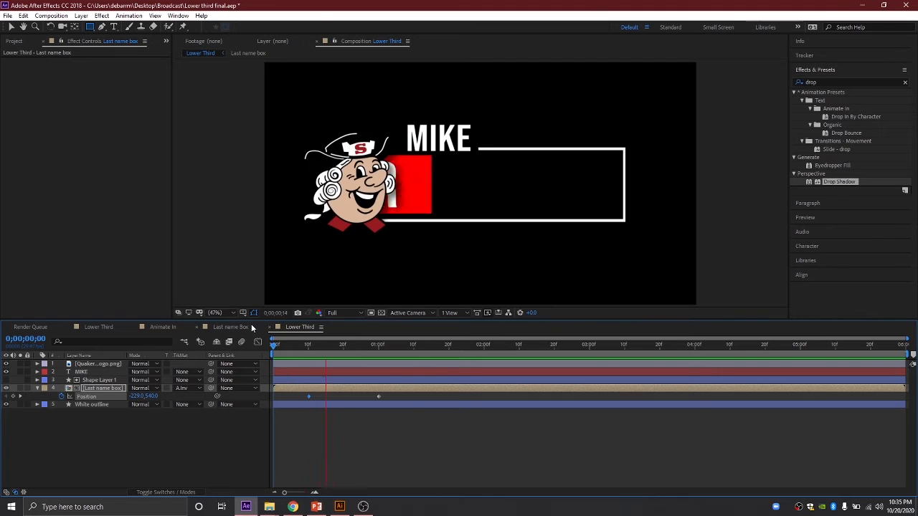
pyautogui.press('space')
# Step: Move both Last name box Position keyframes earlier in time
pyautogui.moveTo(388, 344); pyautogui.dragTo(296, 339)
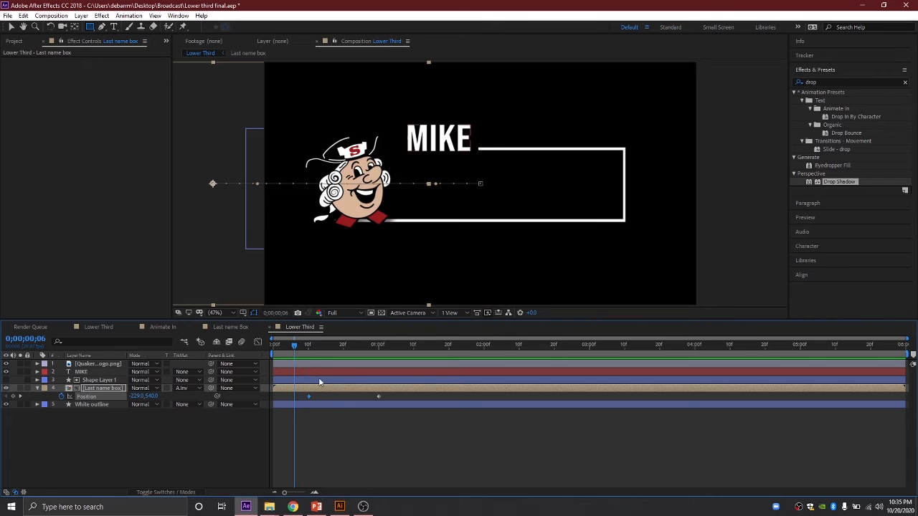
pyautogui.moveTo(401, 393); pyautogui.dragTo(295, 397)
pyautogui.click(380, 397)
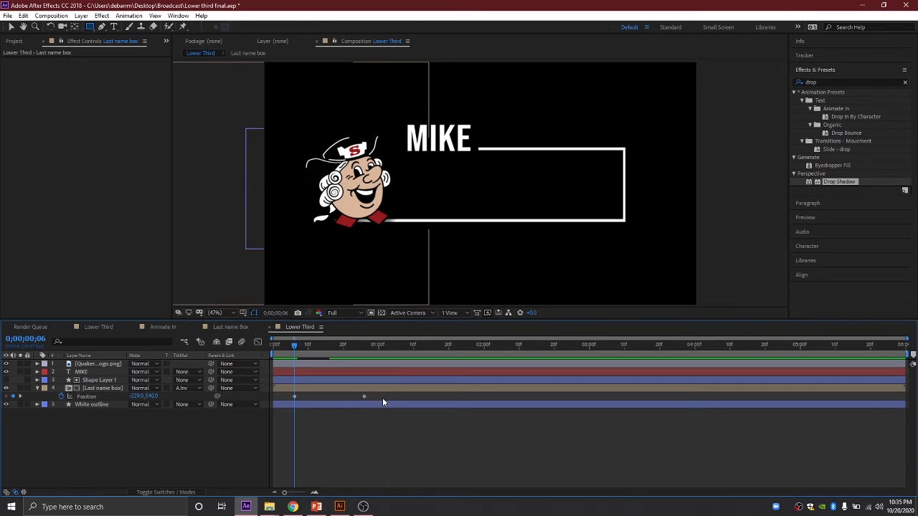
pyautogui.moveTo(365, 397); pyautogui.dragTo(272, 401)
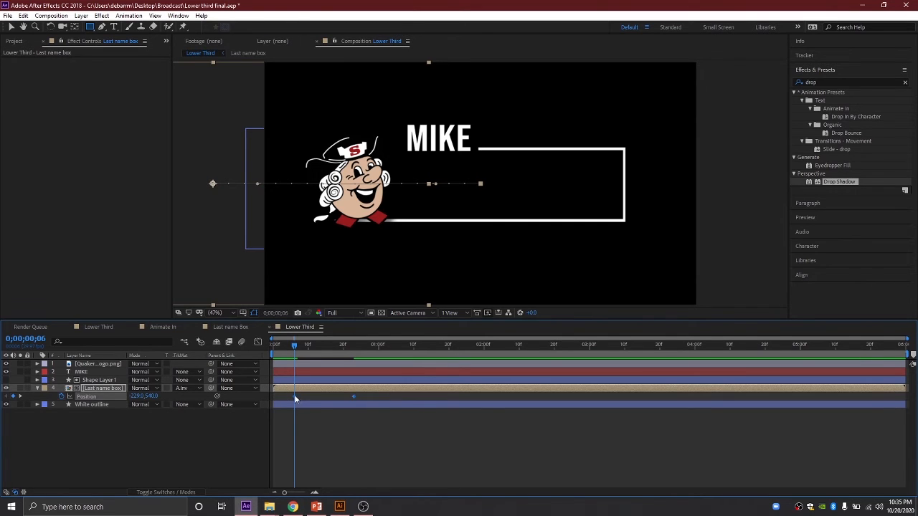
# Step: Apply Keyframe Assistant > Easy Ease to the Position keyframes and preview the eased slide-in
pyautogui.rightClick(294, 395)
pyautogui.moveTo(314, 390)
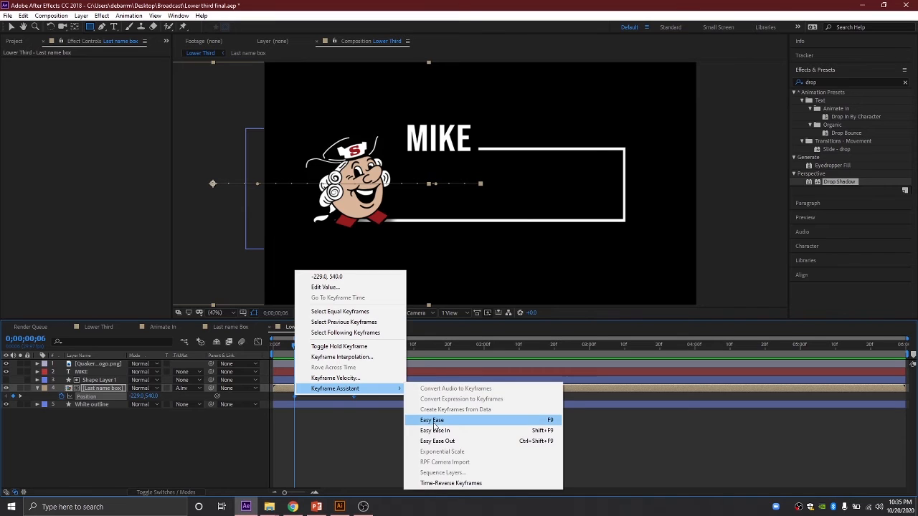
pyautogui.click(431, 419)
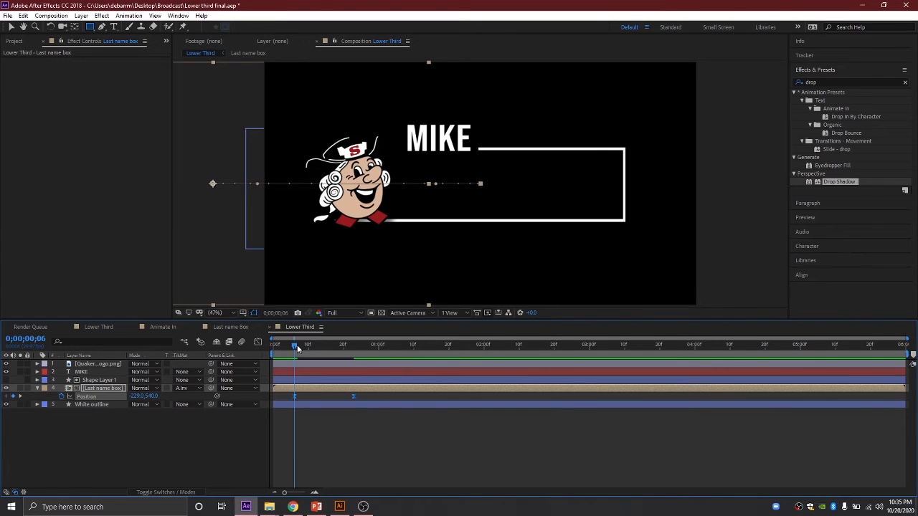
pyautogui.moveTo(297, 345); pyautogui.dragTo(259, 344)
pyautogui.press('space')
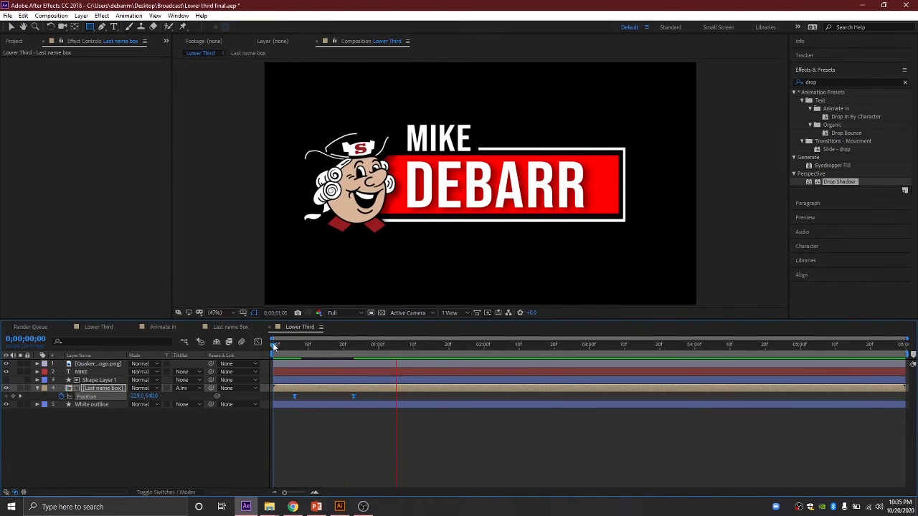
pyautogui.moveTo(391, 345); pyautogui.dragTo(260, 343)
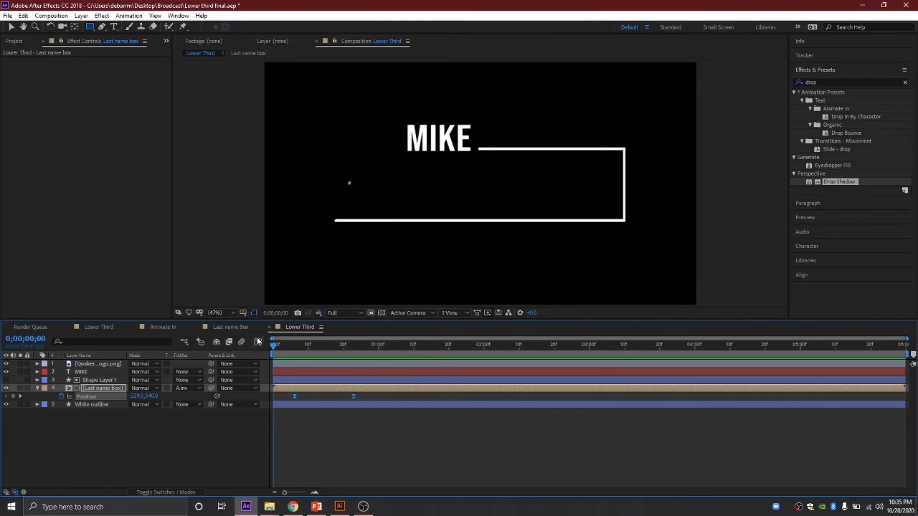
pyautogui.press('space')
pyautogui.moveTo(368, 345); pyautogui.dragTo(346, 345)
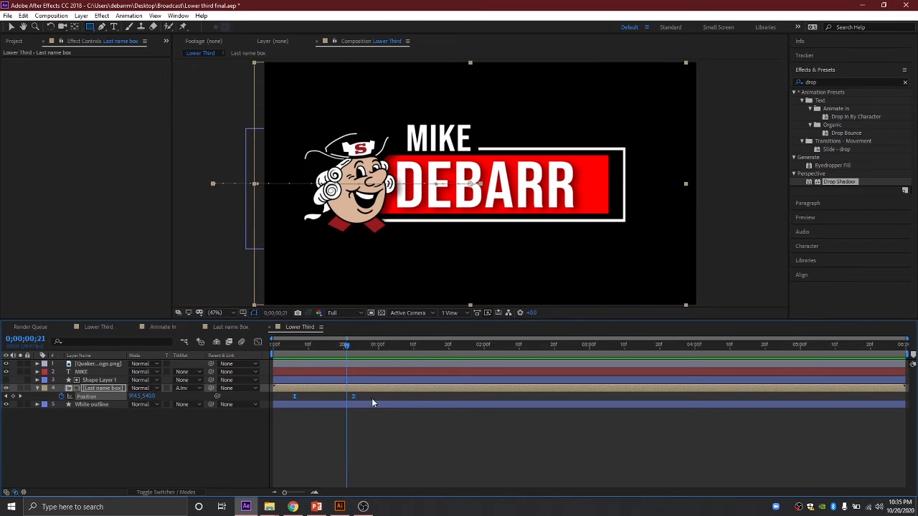
# Step: In the Graph Editor's speed graph, drag the Position keyframe influence to about 91%
pyautogui.click(259, 346)
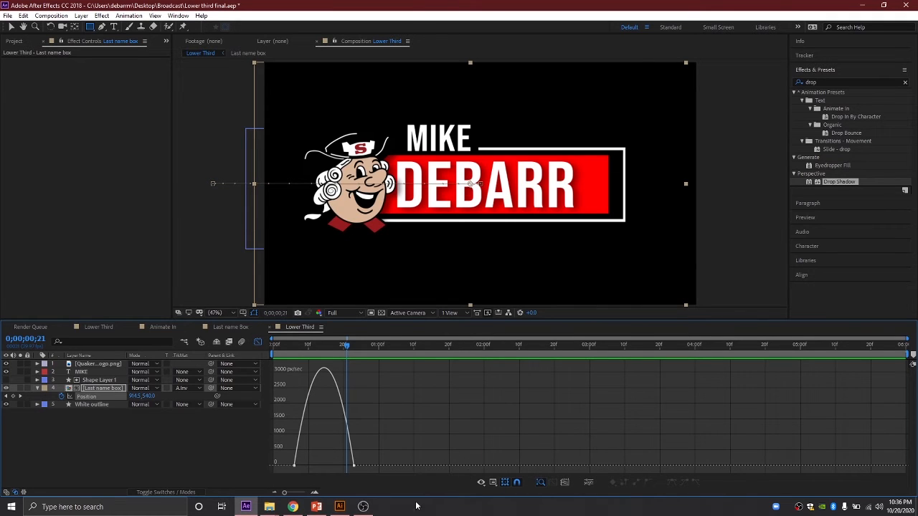
pyautogui.click(492, 482)
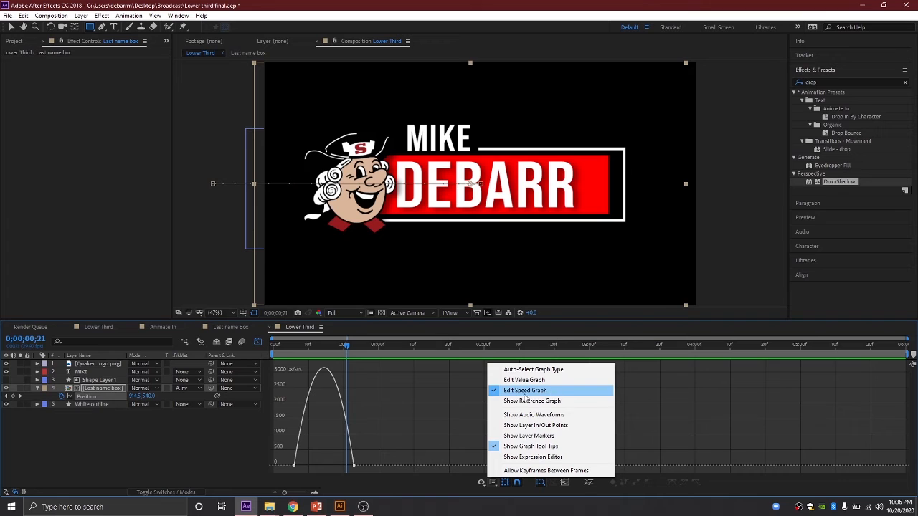
pyautogui.click(410, 492)
pyautogui.click(352, 466)
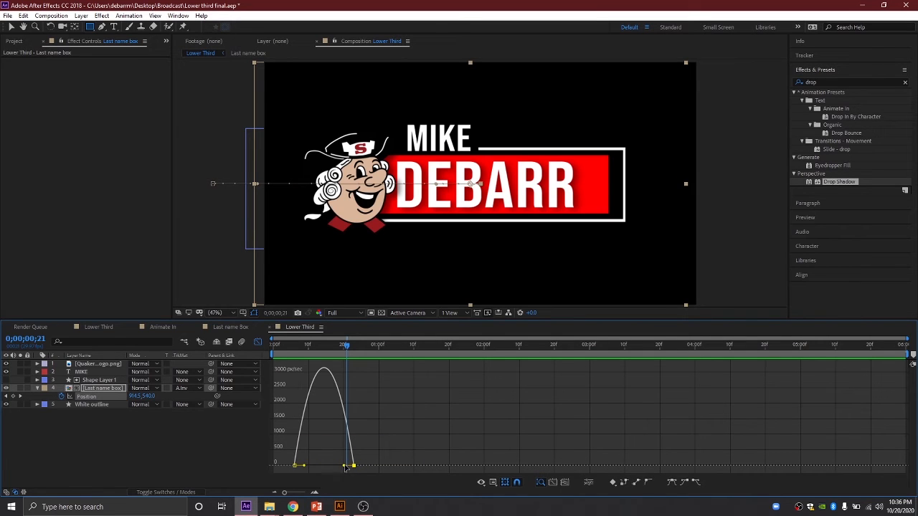
pyautogui.moveTo(344, 469); pyautogui.dragTo(328, 469)
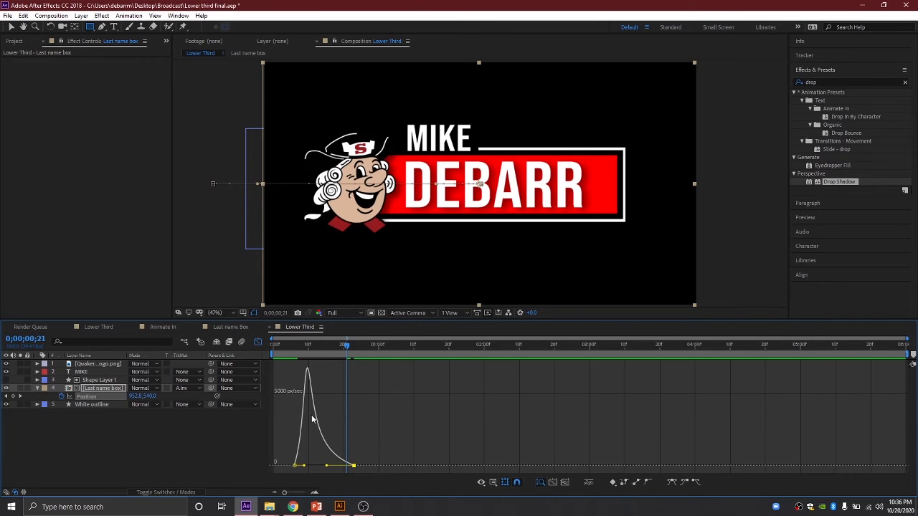
# Step: Preview the reshaped fast-then-slow slide-in and return to the layer bars view
pyautogui.moveTo(351, 349); pyautogui.dragTo(262, 351)
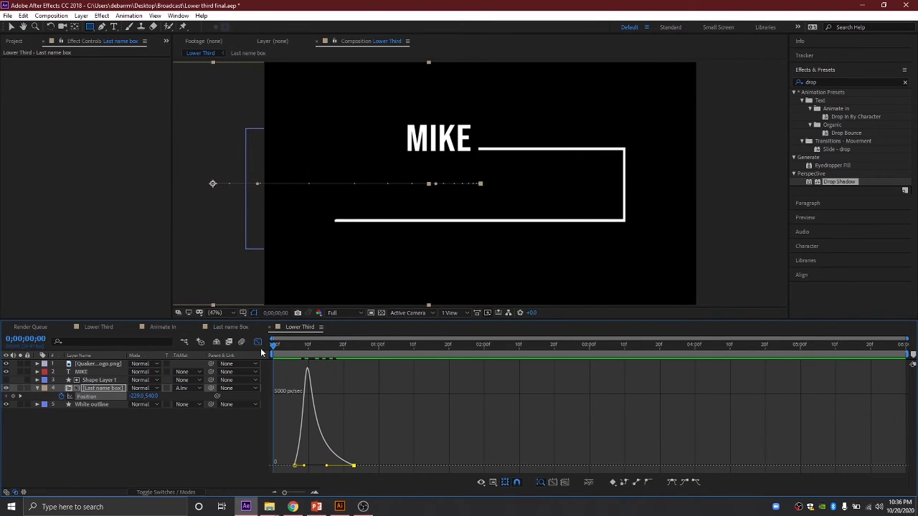
pyautogui.press('space')
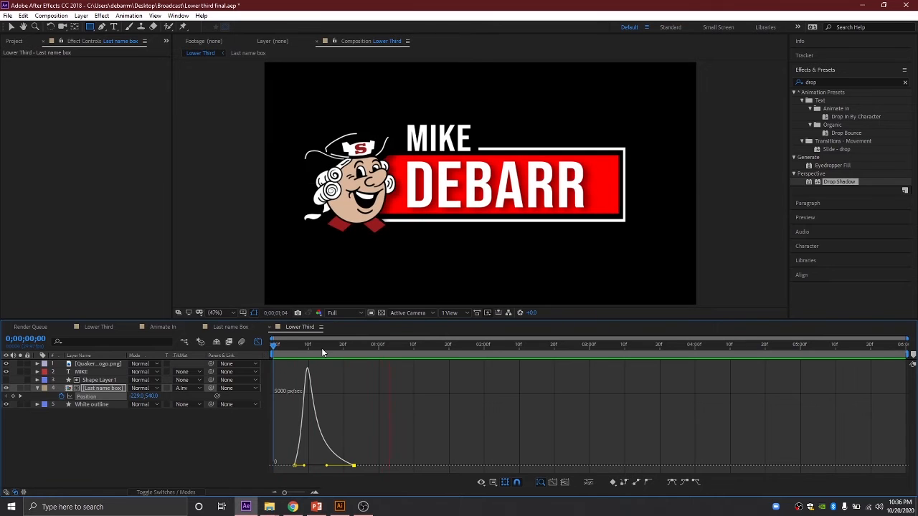
pyautogui.moveTo(318, 345); pyautogui.dragTo(265, 344)
pyautogui.press('space')
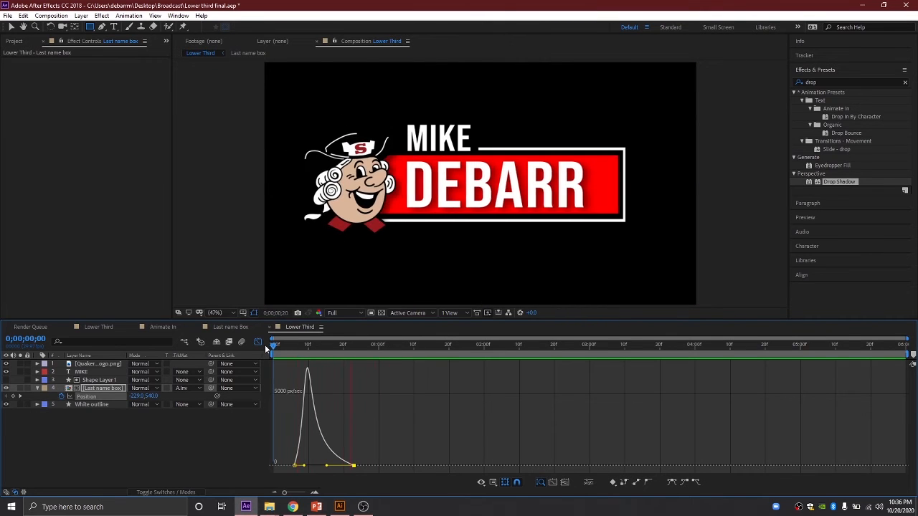
pyautogui.moveTo(347, 344); pyautogui.dragTo(277, 344)
pyautogui.press('space')
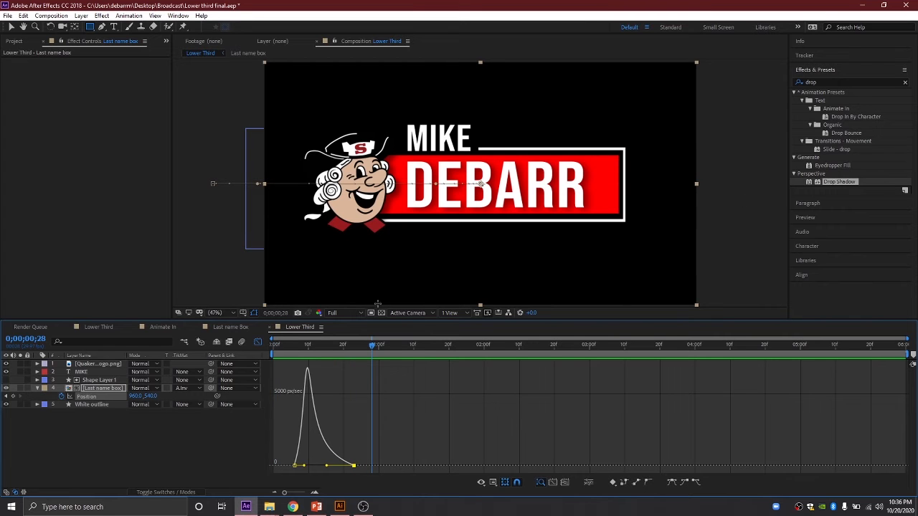
pyautogui.moveTo(373, 345); pyautogui.dragTo(337, 352)
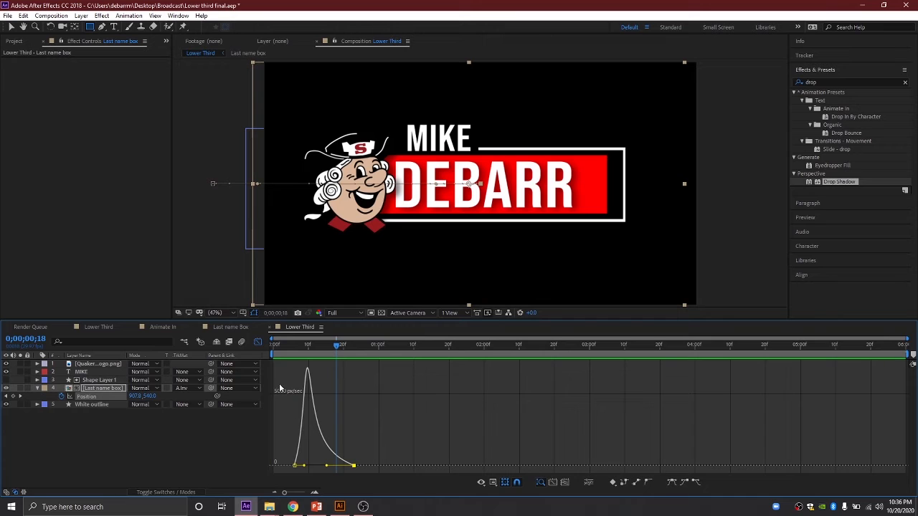
pyautogui.click(258, 342)
pyautogui.moveTo(337, 347)
pyautogui.mouseDown()
pyautogui.moveTo(284, 346)
pyautogui.moveTo(377, 358)
pyautogui.moveTo(303, 351)
pyautogui.moveTo(354, 352)
pyautogui.mouseUp()
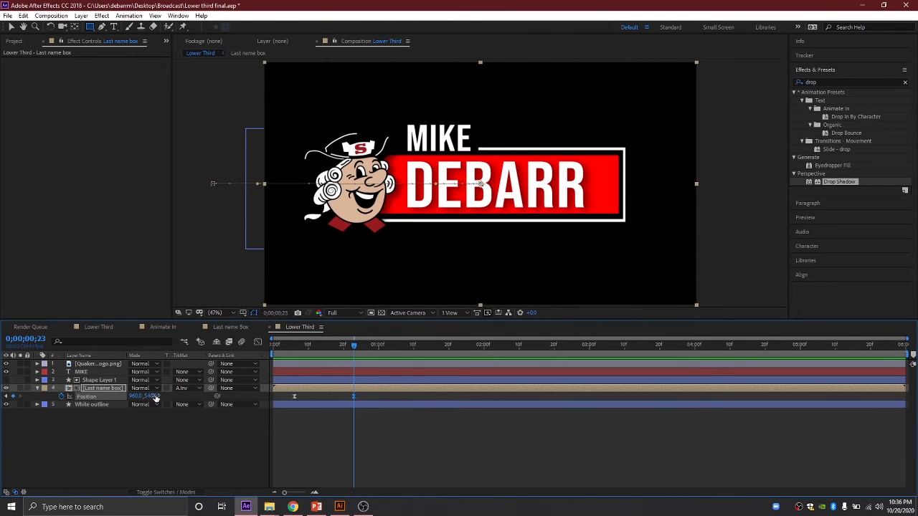
# Step: Expand White outline's Trim Paths and keyframe Start at 18% at 0;00;01;00
pyautogui.click(37, 388)
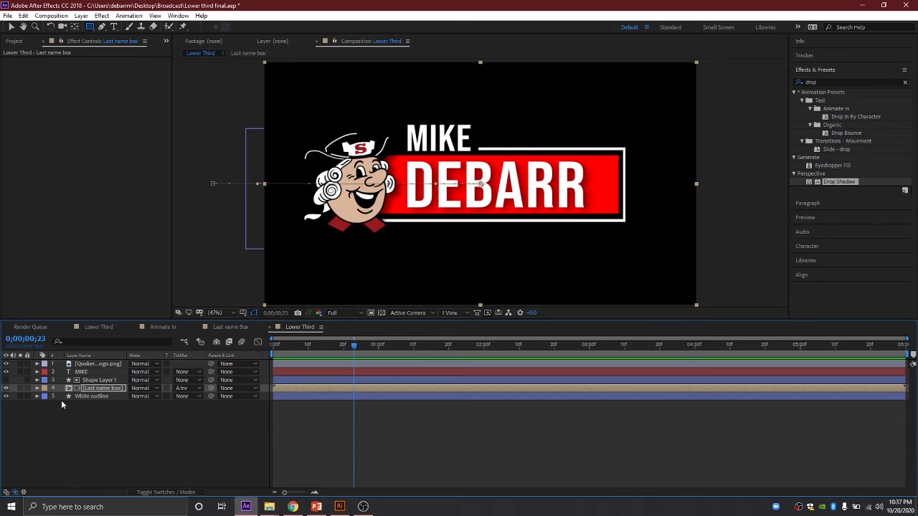
pyautogui.click(37, 397)
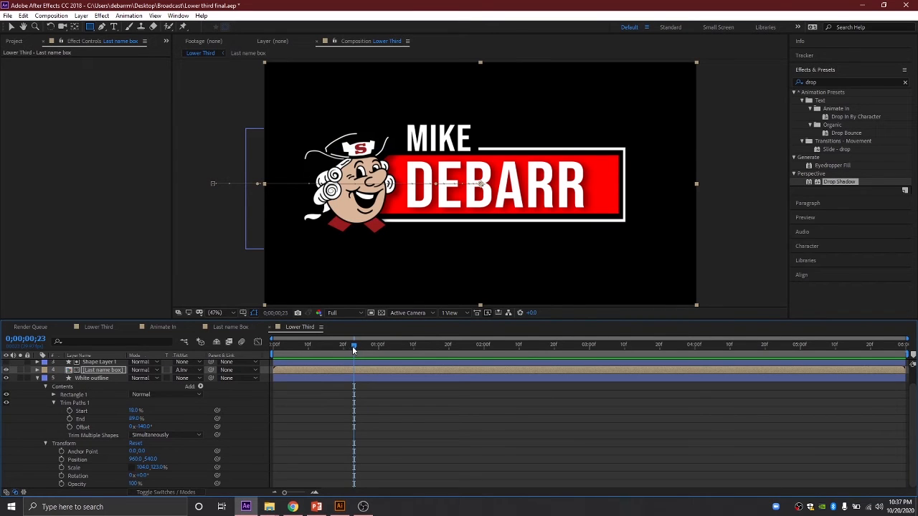
pyautogui.moveTo(353, 349); pyautogui.dragTo(378, 355)
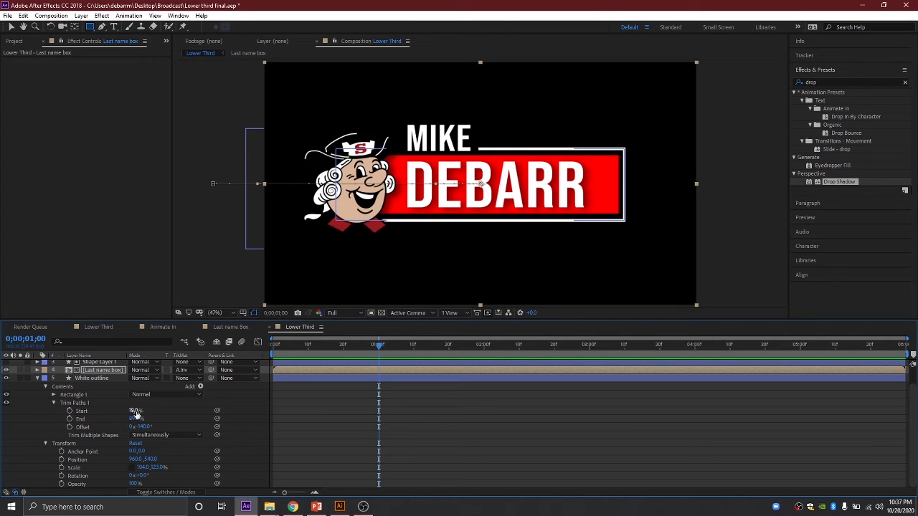
pyautogui.moveTo(134, 410); pyautogui.dragTo(155, 410)
pyautogui.hotkey('ctrl', 'z')
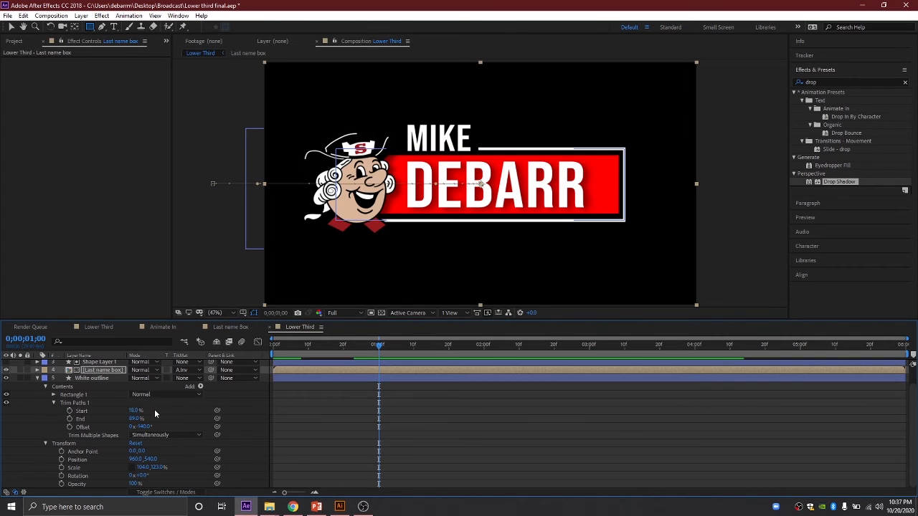
pyautogui.click(70, 412)
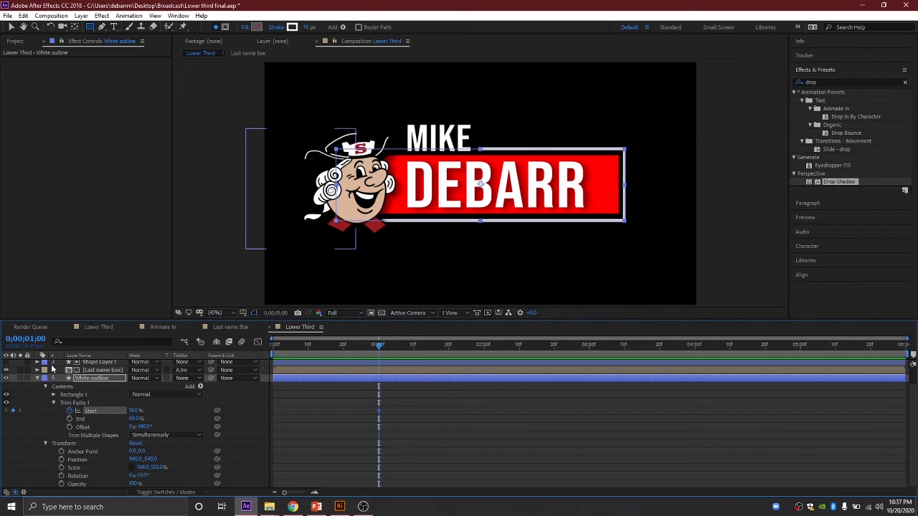
pyautogui.scroll(1, 96, 399)
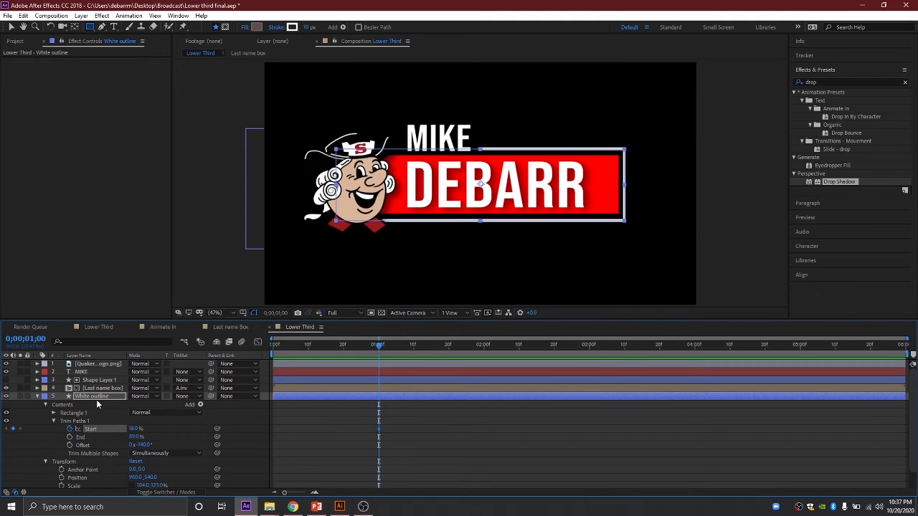
# Step: Go back to about frame 12, checking the logo's scale-in with the logo layer toggled
pyautogui.click(6, 364)
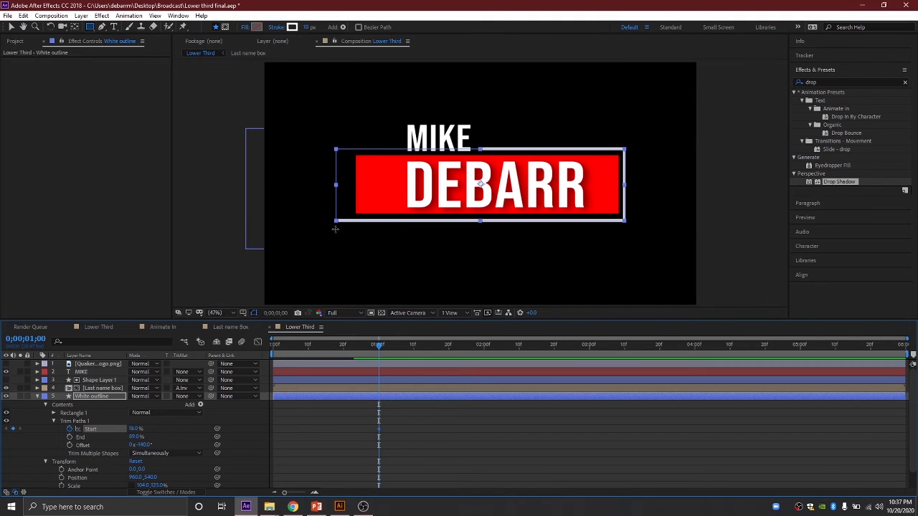
pyautogui.moveTo(379, 345); pyautogui.dragTo(302, 347)
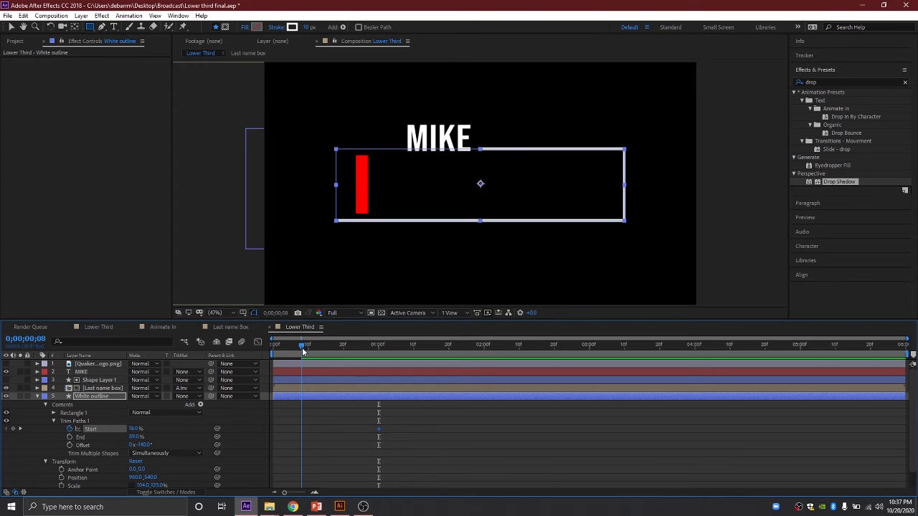
pyautogui.click(6, 363)
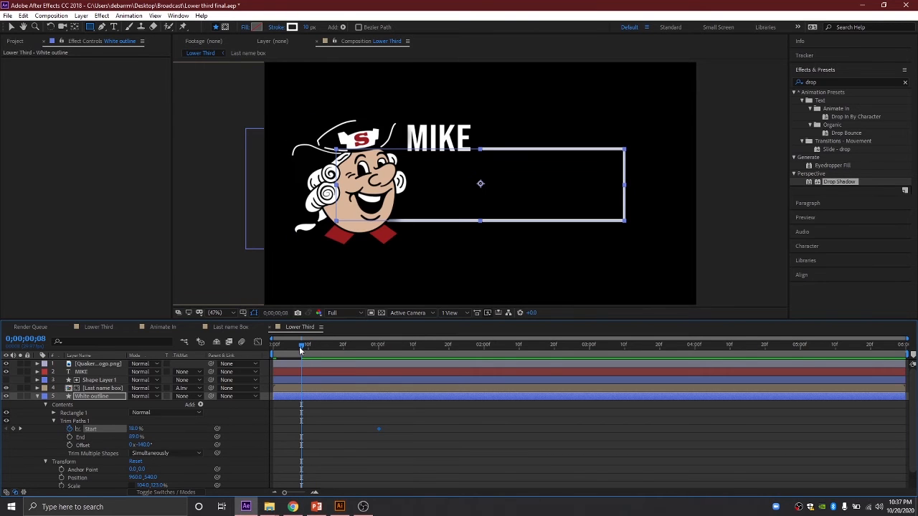
pyautogui.moveTo(299, 346)
pyautogui.mouseDown()
pyautogui.moveTo(282, 347)
pyautogui.moveTo(314, 347)
pyautogui.mouseUp()
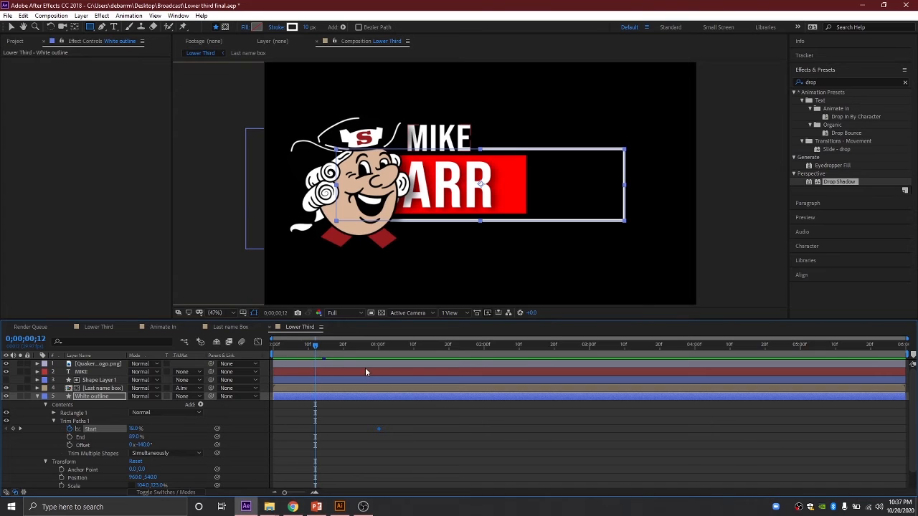
pyautogui.click(6, 364)
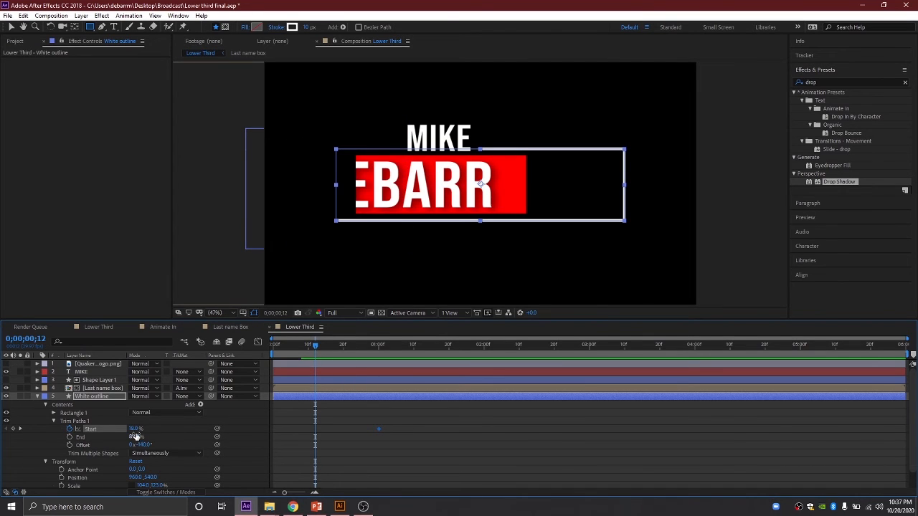
# Step: Keyframe Trim Paths Start at 89% at 0;00;00;12 so the outline starts hidden
pyautogui.moveTo(136, 429); pyautogui.dragTo(173, 434)
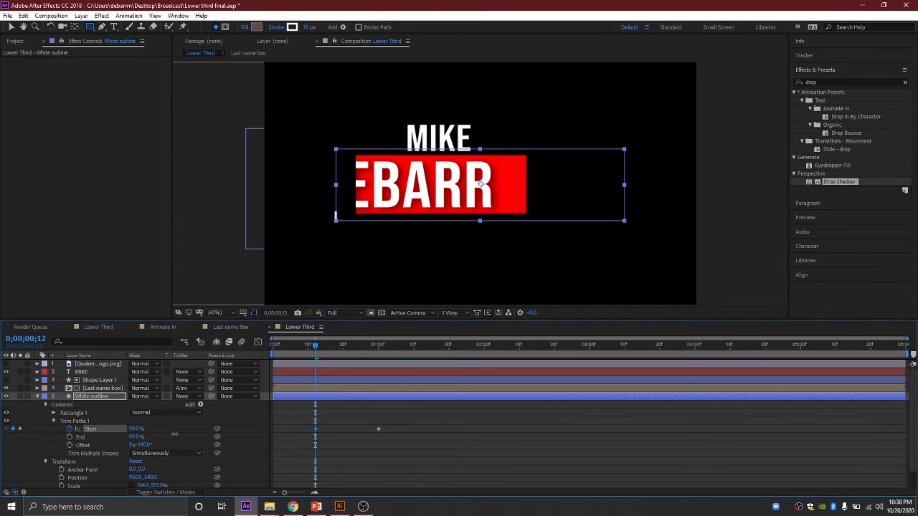
pyautogui.moveTo(173, 433); pyautogui.dragTo(134, 430)
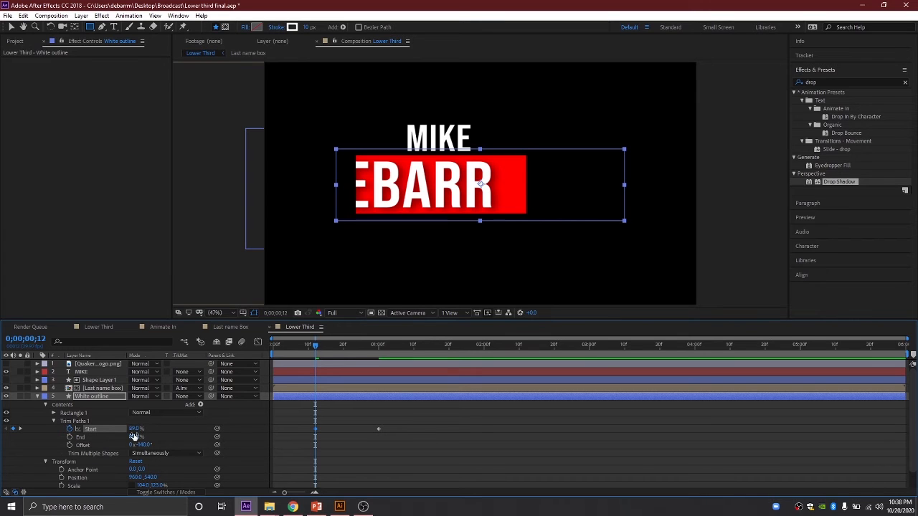
pyautogui.click(248, 424)
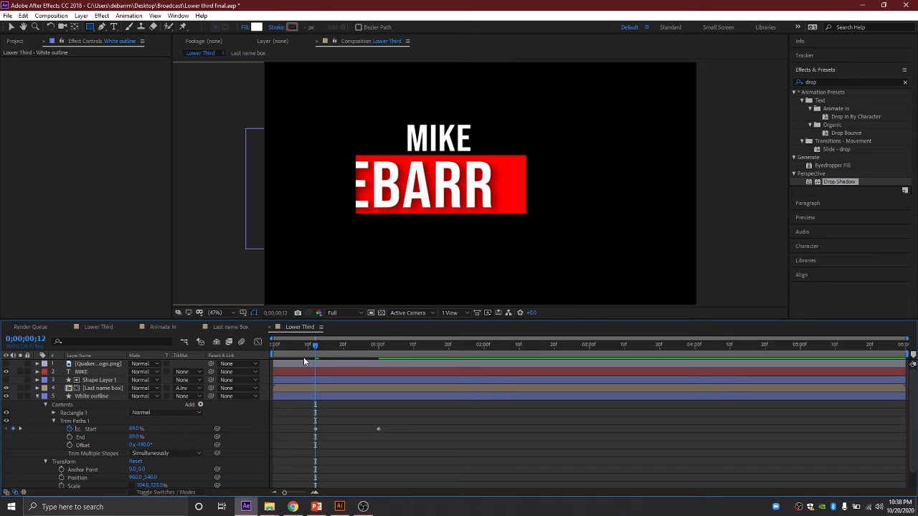
# Step: Show the logo, preview the outline drawing in, and select both Start keyframes
pyautogui.moveTo(316, 346); pyautogui.dragTo(228, 348)
pyautogui.click(6, 364)
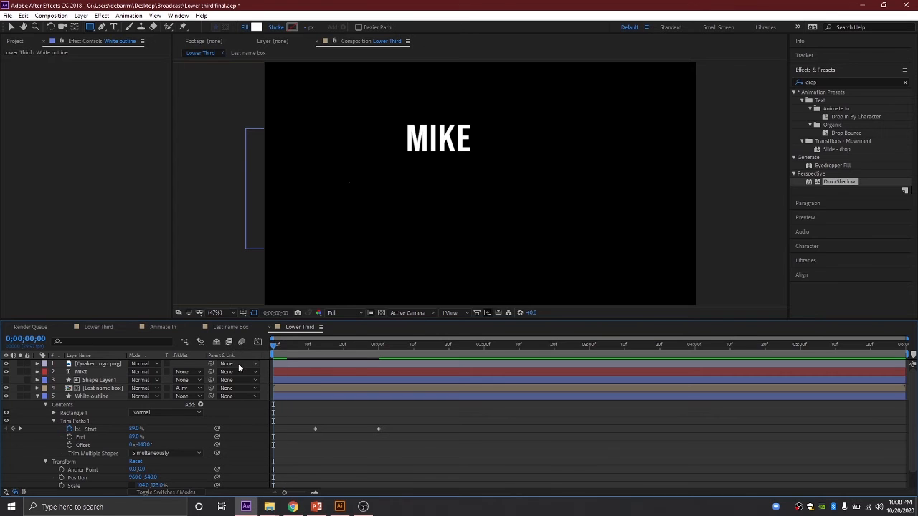
pyautogui.press('space')
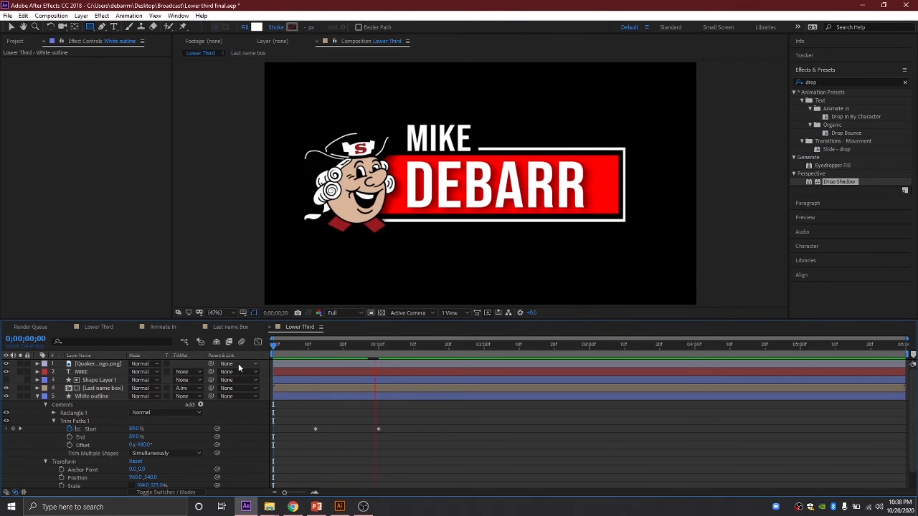
pyautogui.moveTo(428, 342); pyautogui.dragTo(243, 359)
pyautogui.press('space')
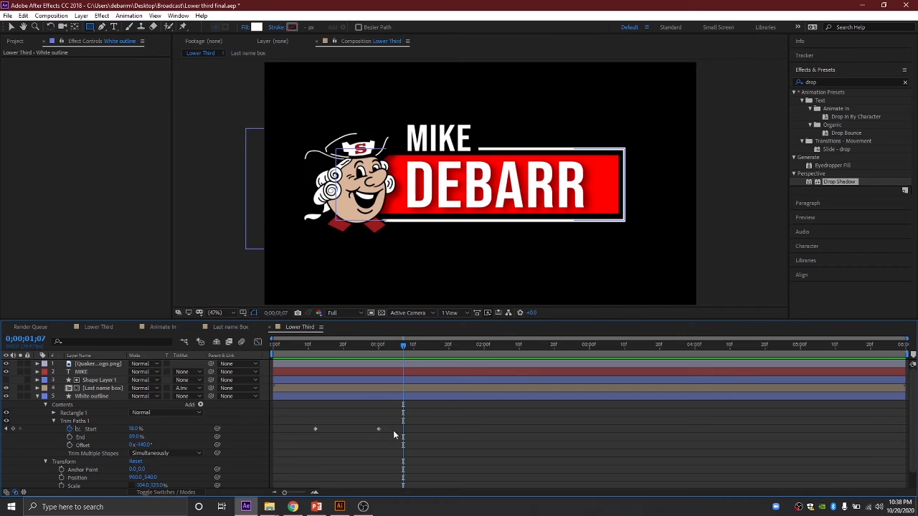
pyautogui.moveTo(393, 430); pyautogui.dragTo(301, 429)
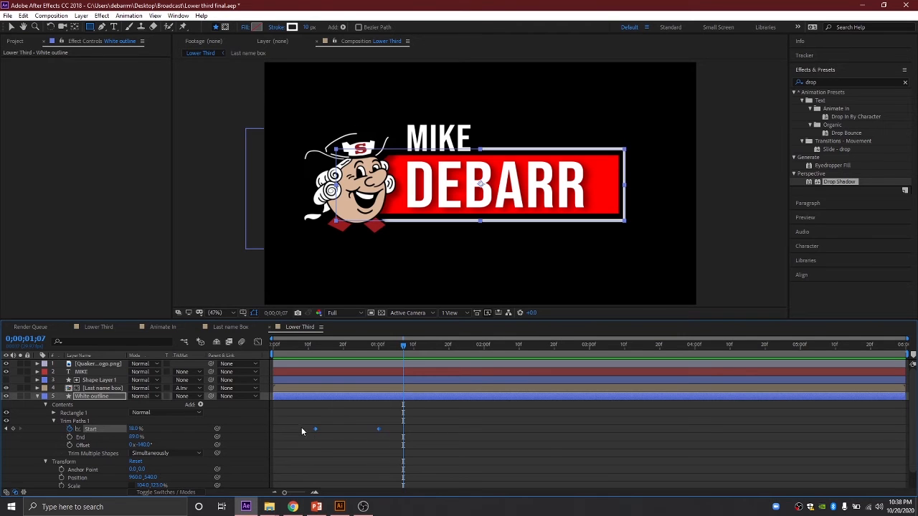
# Step: Apply Keyframe Assistant > Easy Ease to the two Trim Paths Start keyframes
pyautogui.rightClick(314, 426)
pyautogui.moveTo(333, 421)
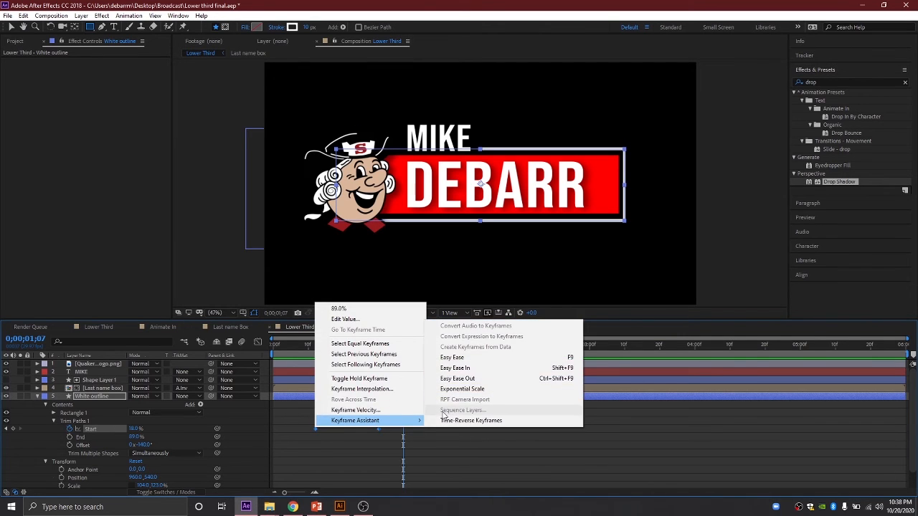
pyautogui.click(449, 357)
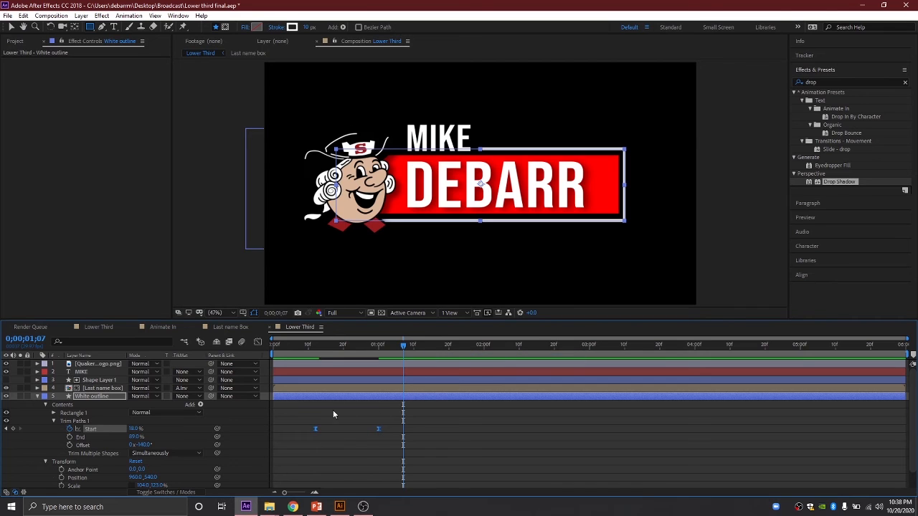
# Step: In the Graph Editor, stretch the right keyframe's influence so the outline sweeps in fast, then slows
pyautogui.click(255, 341)
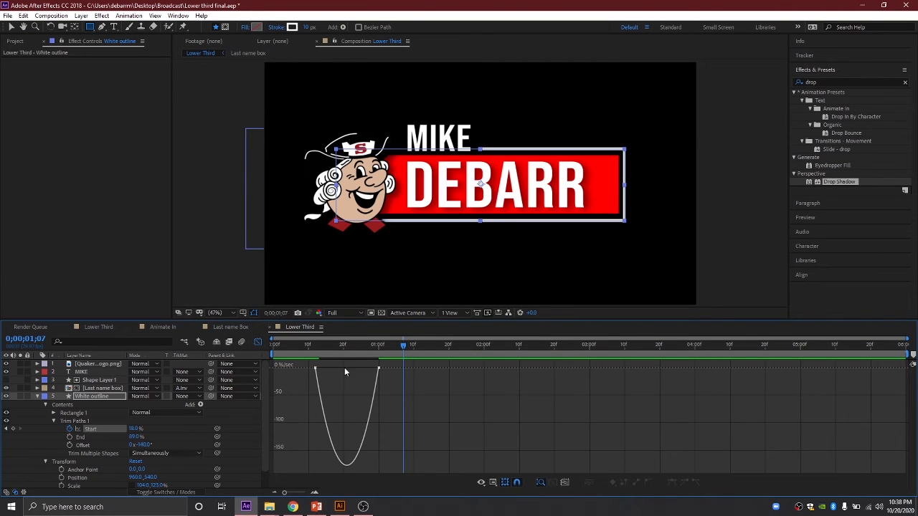
pyautogui.click(379, 368)
pyautogui.moveTo(367, 369); pyautogui.dragTo(340, 370)
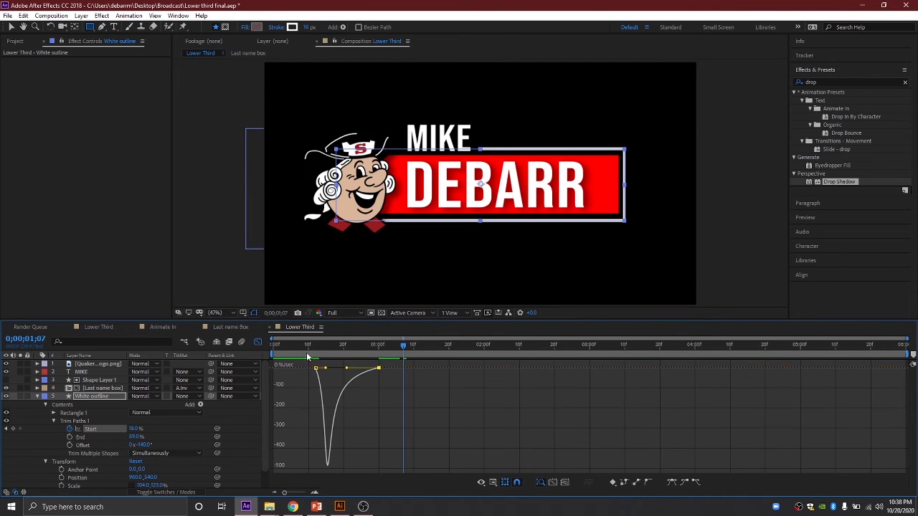
pyautogui.click(256, 341)
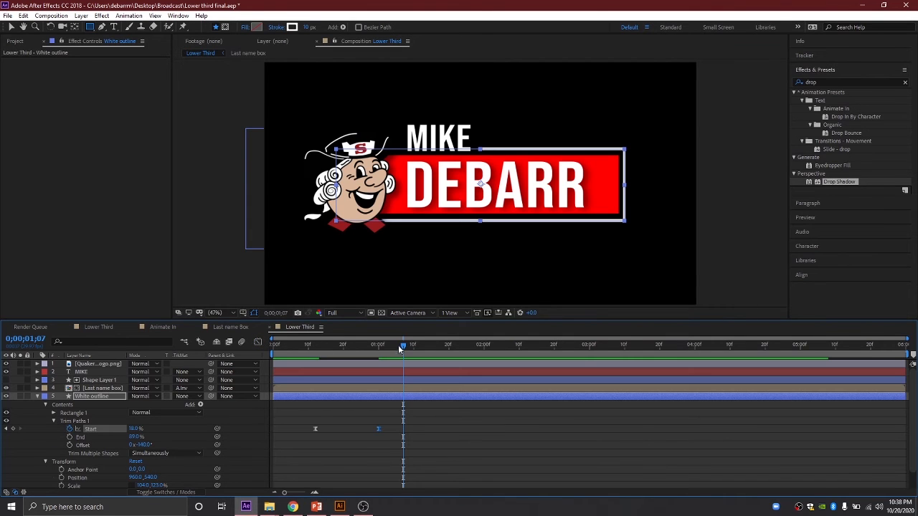
pyautogui.moveTo(399, 347); pyautogui.dragTo(325, 347)
# Step: Shift the first Trim Paths Start keyframe a few frames earlier and preview the outline drawing in
pyautogui.press('space')
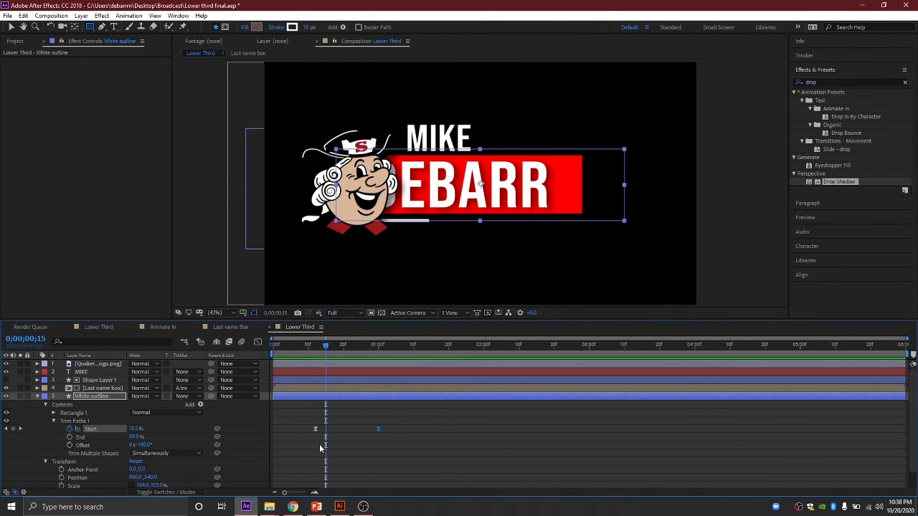
pyautogui.moveTo(316, 430); pyautogui.dragTo(305, 432)
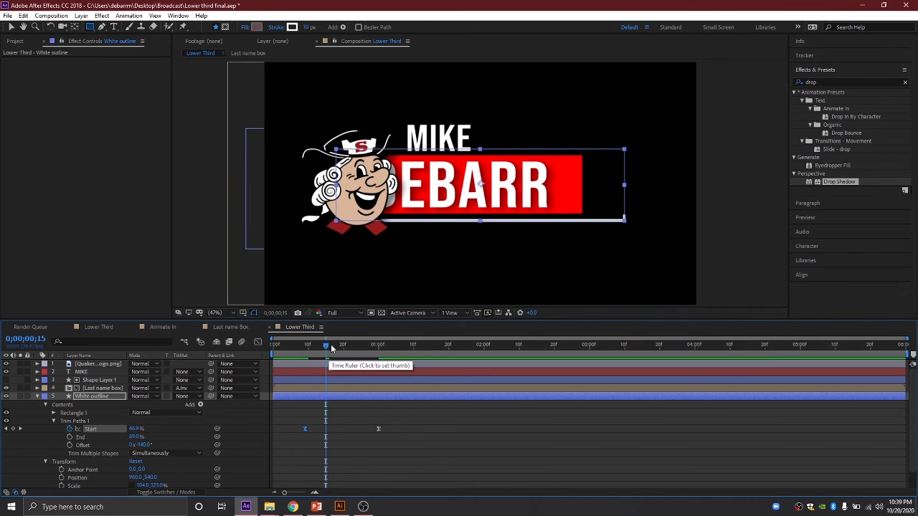
pyautogui.moveTo(327, 346); pyautogui.dragTo(272, 338)
pyautogui.press('space')
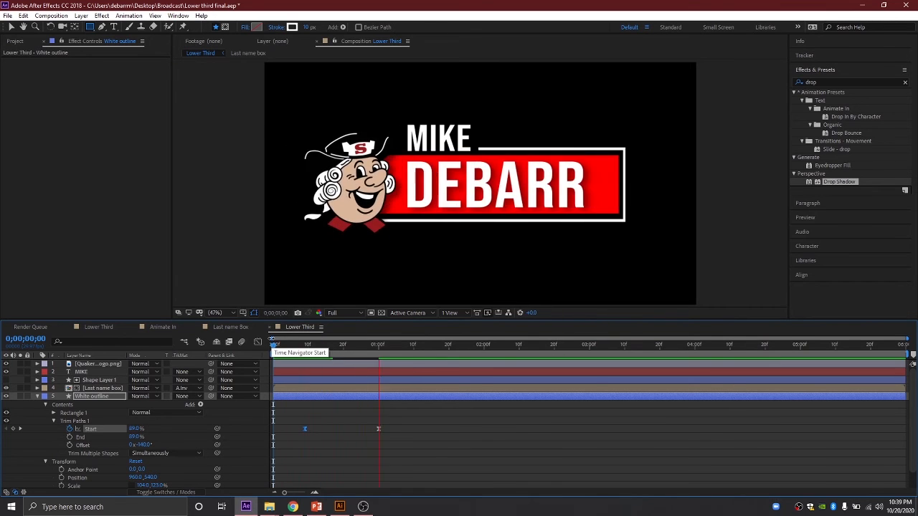
pyautogui.moveTo(366, 342); pyautogui.dragTo(291, 349)
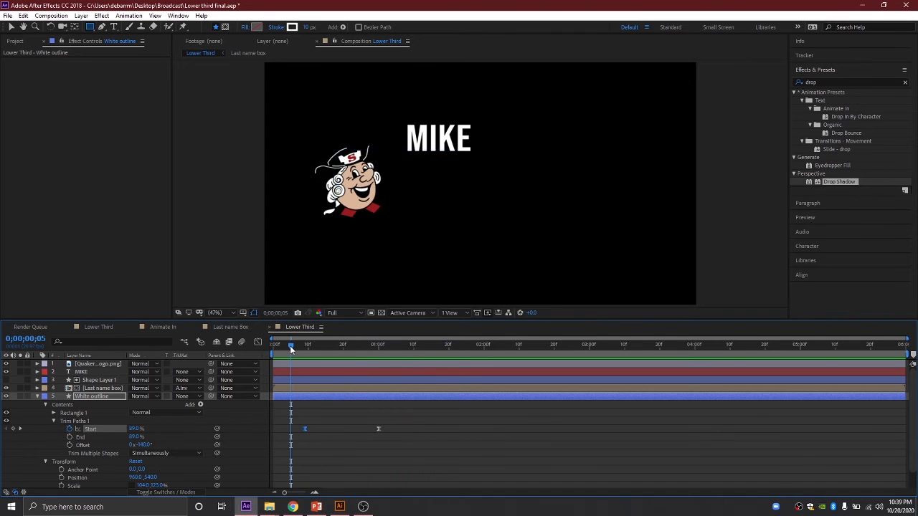
pyautogui.press('space')
pyautogui.moveTo(370, 345); pyautogui.dragTo(263, 351)
pyautogui.press('space')
pyautogui.press('space')
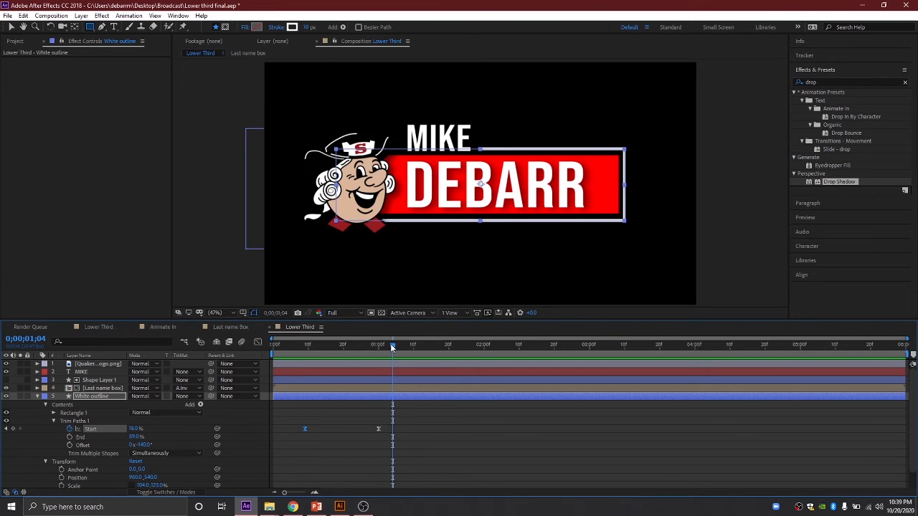
pyautogui.moveTo(391, 344); pyautogui.dragTo(378, 319)
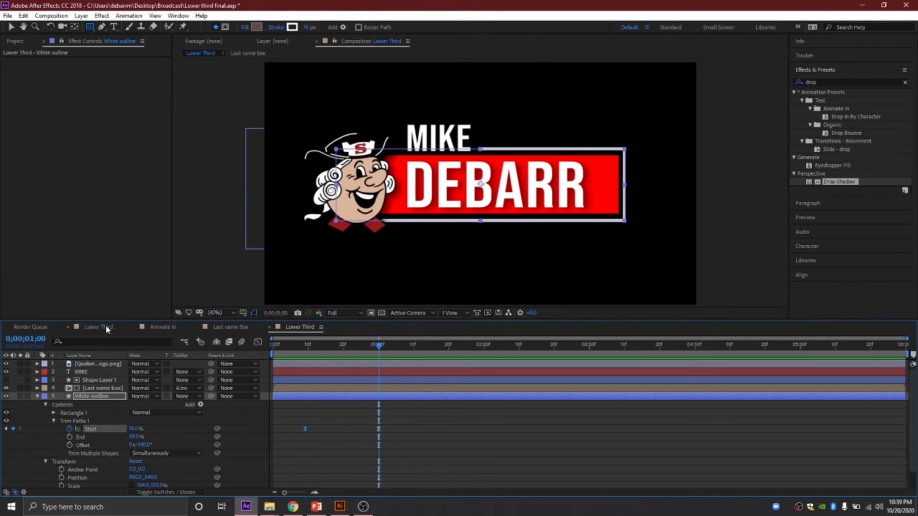
pyautogui.click(106, 328)
pyautogui.moveTo(309, 346); pyautogui.dragTo(276, 346)
pyautogui.press('space')
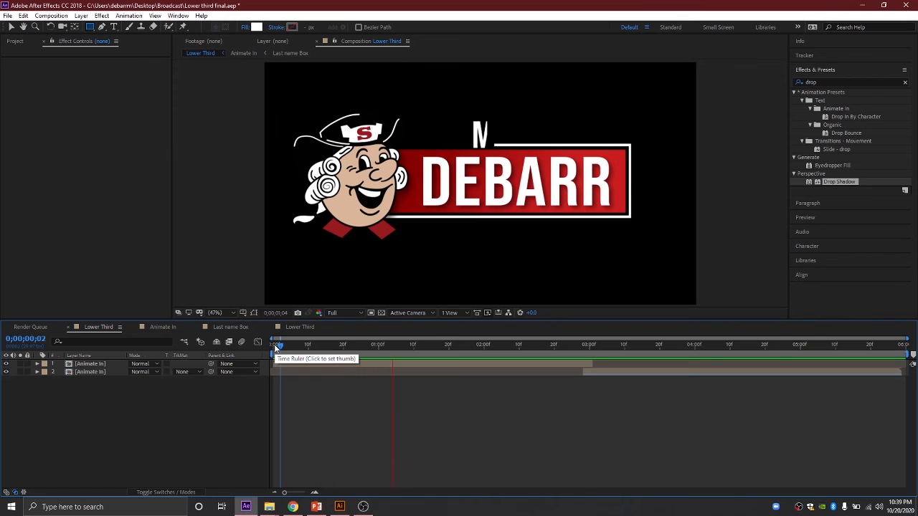
pyautogui.press('space')
pyautogui.click(341, 346)
pyautogui.moveTo(342, 346); pyautogui.dragTo(279, 341)
pyautogui.press('space')
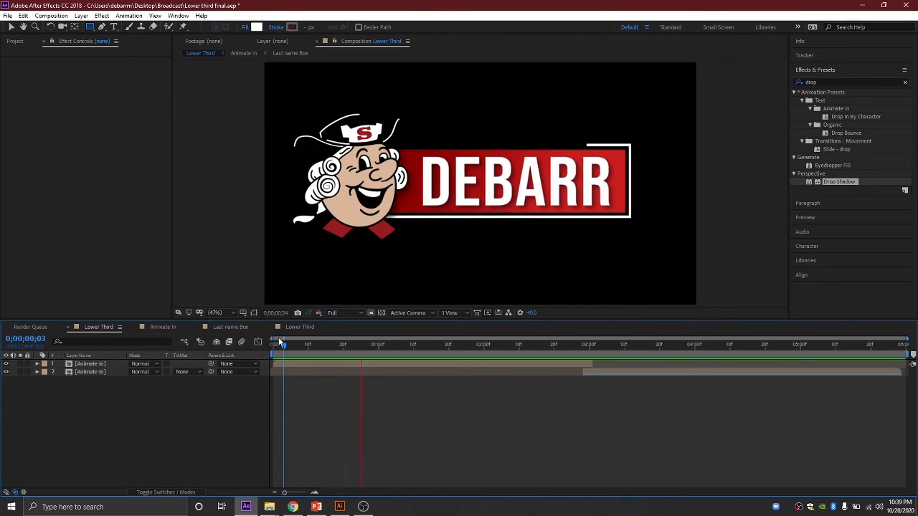
pyautogui.click(299, 327)
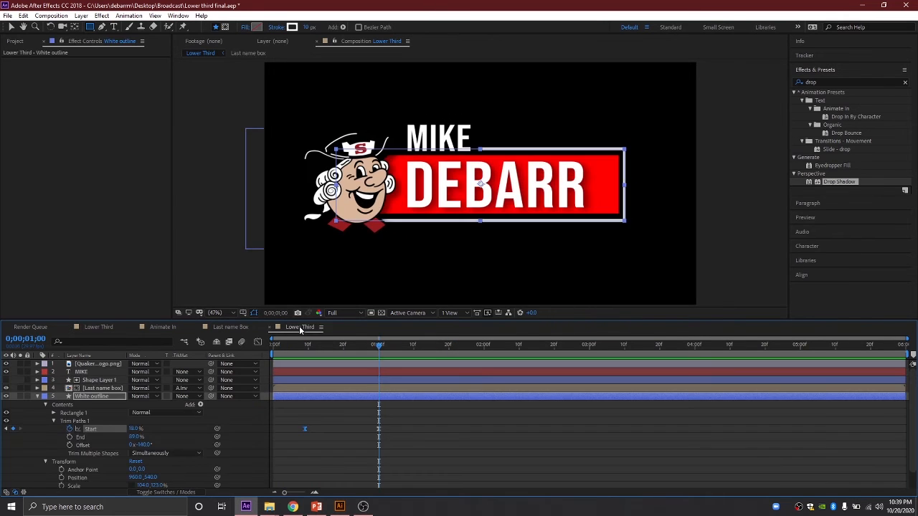
# Step: Move the last Start keyframe later, just past one second, then collapse the White outline layer
pyautogui.moveTo(377, 346); pyautogui.dragTo(311, 346)
pyautogui.press('space')
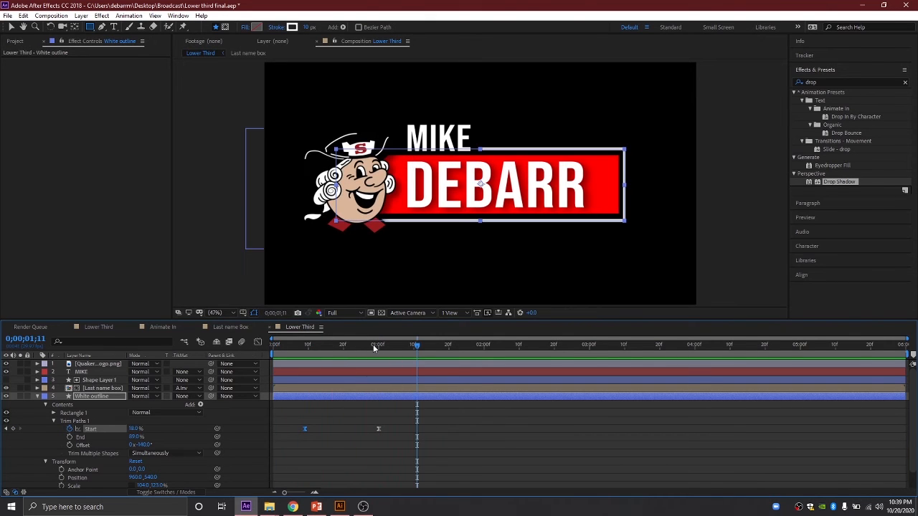
pyautogui.moveTo(372, 345); pyautogui.dragTo(329, 346)
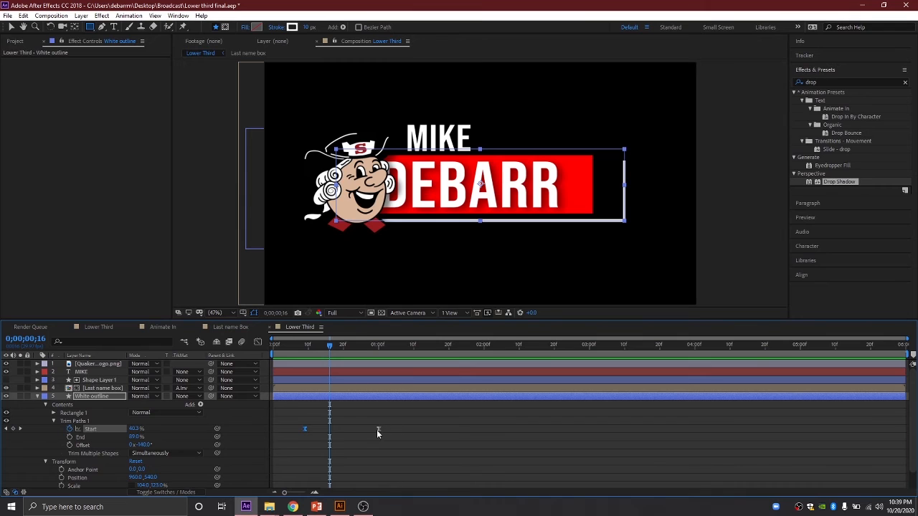
pyautogui.moveTo(380, 429); pyautogui.dragTo(407, 432)
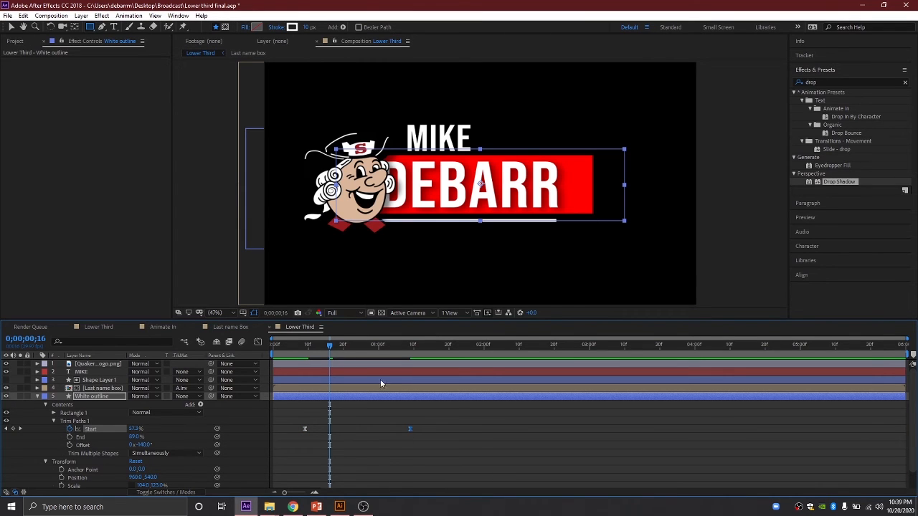
pyautogui.moveTo(329, 345); pyautogui.dragTo(414, 348)
pyautogui.click(37, 397)
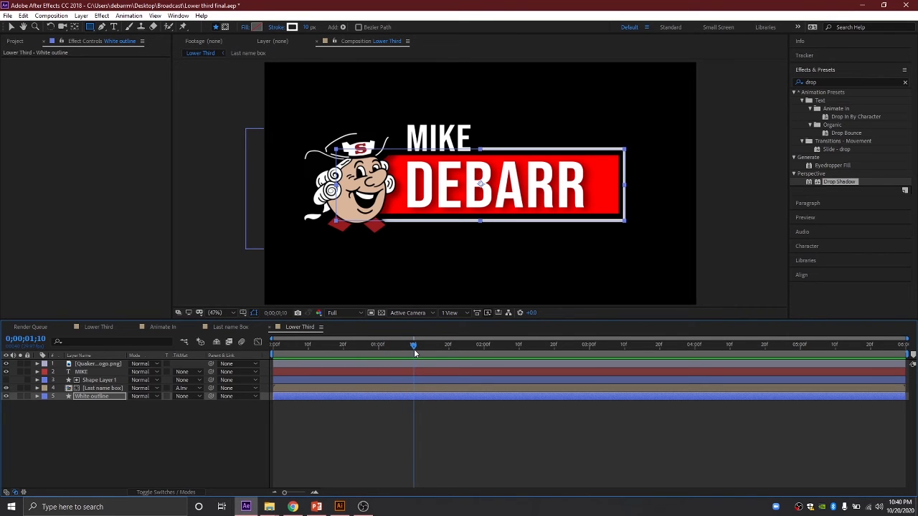
pyautogui.click(80, 373)
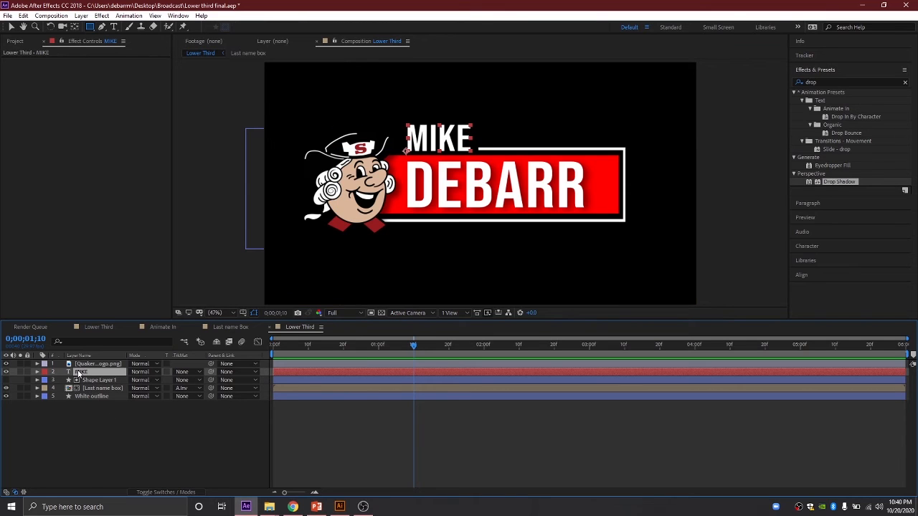
pyautogui.press('p')
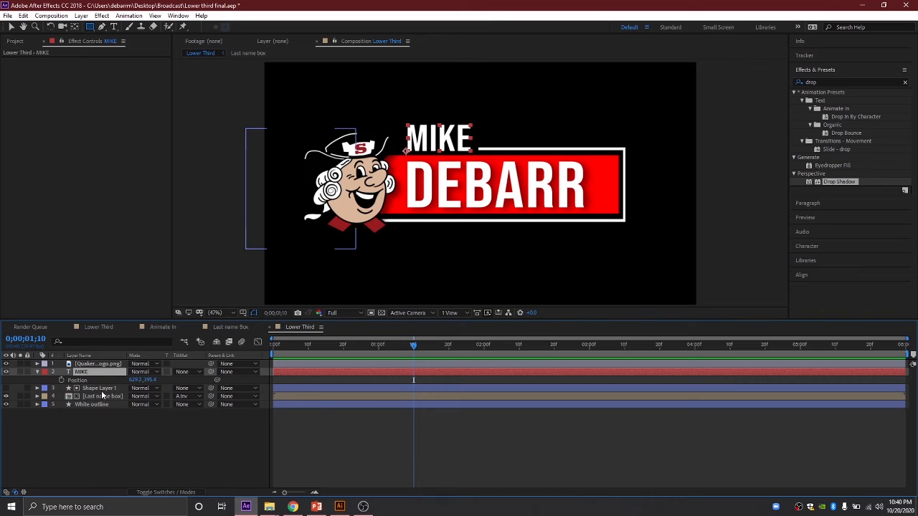
pyautogui.click(62, 381)
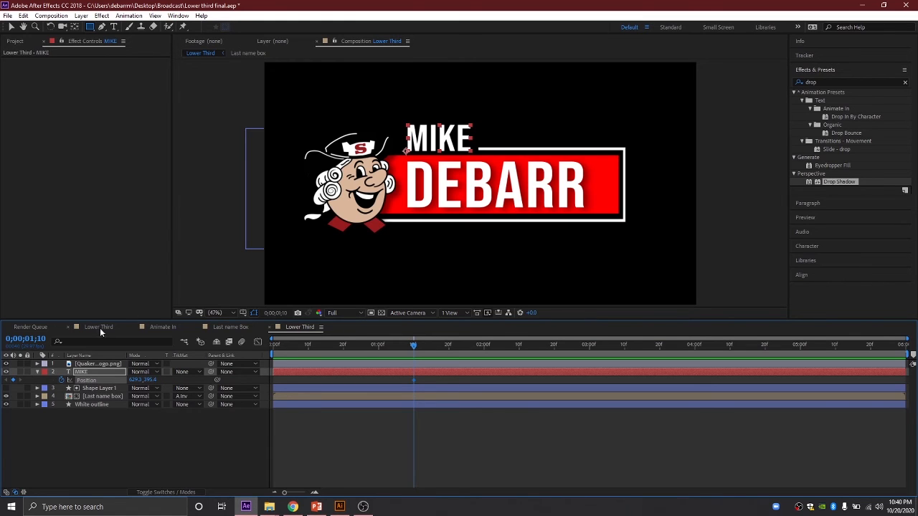
pyautogui.click(84, 447)
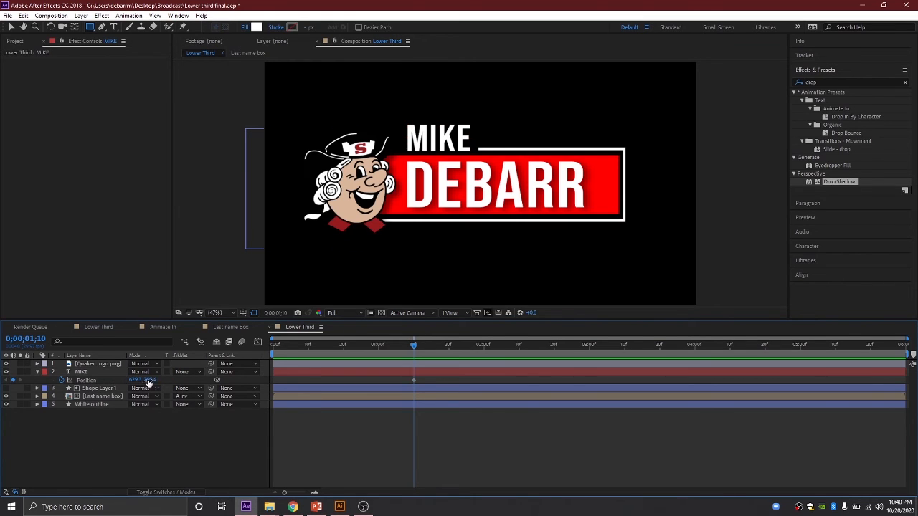
# Step: Draw a white rectangle right of MIKE and set it as MIKE's Alpha Inverted Matte
pyautogui.click(90, 28)
pyautogui.moveTo(475, 120)
pyautogui.mouseDown()
pyautogui.moveTo(487, 148)
pyautogui.moveTo(502, 153)
pyautogui.moveTo(564, 154)
pyautogui.mouseUp()
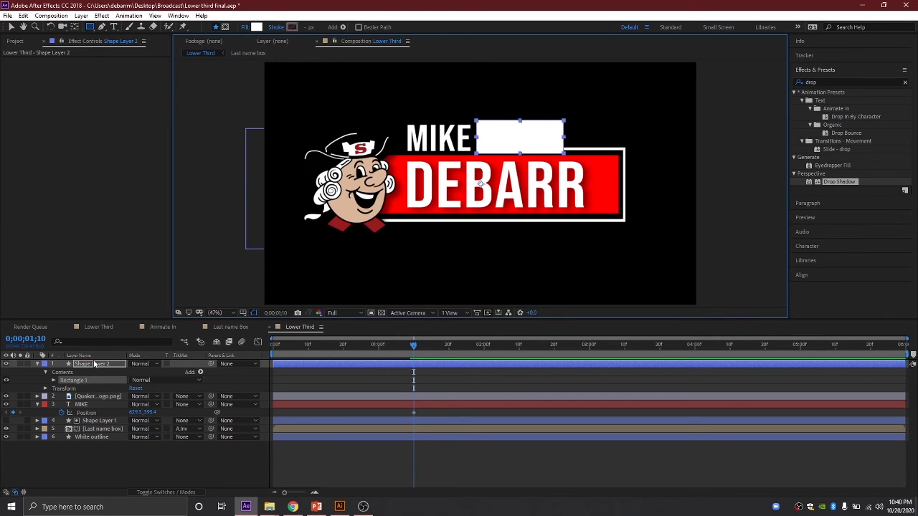
pyautogui.moveTo(94, 366); pyautogui.dragTo(94, 403)
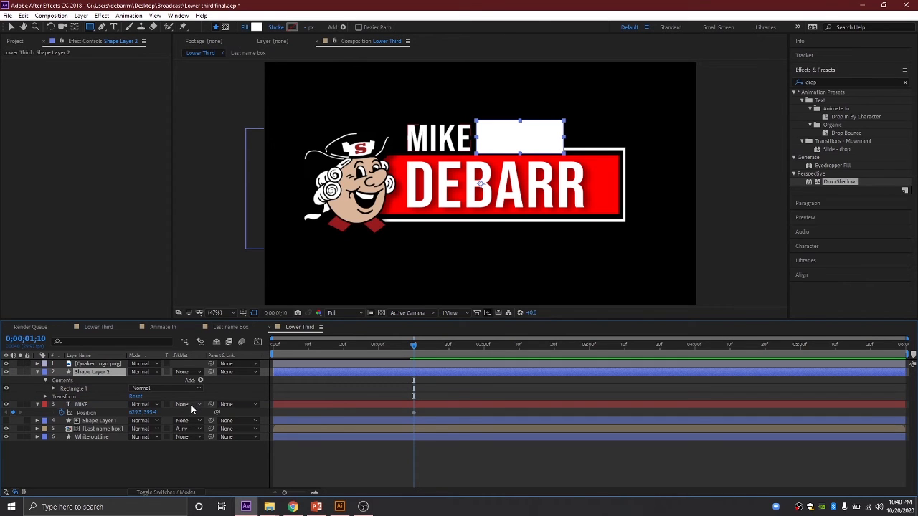
pyautogui.click(189, 406)
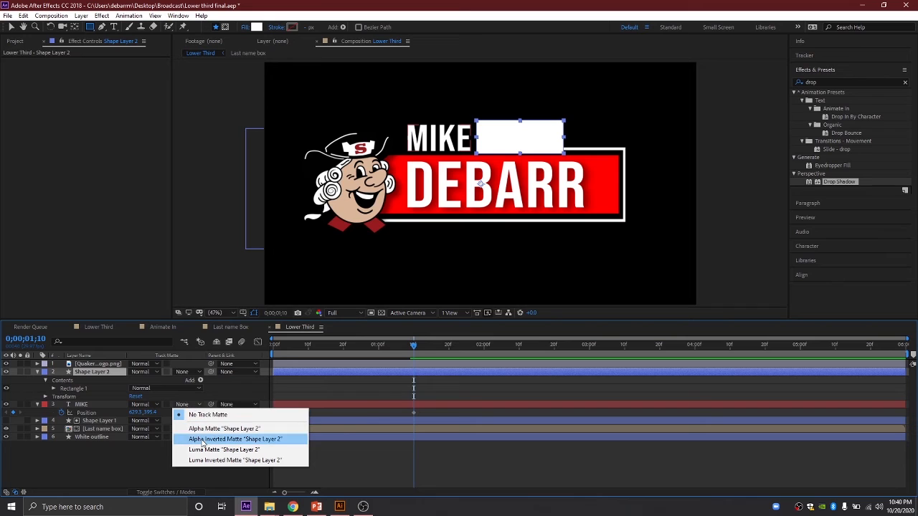
pyautogui.click(203, 439)
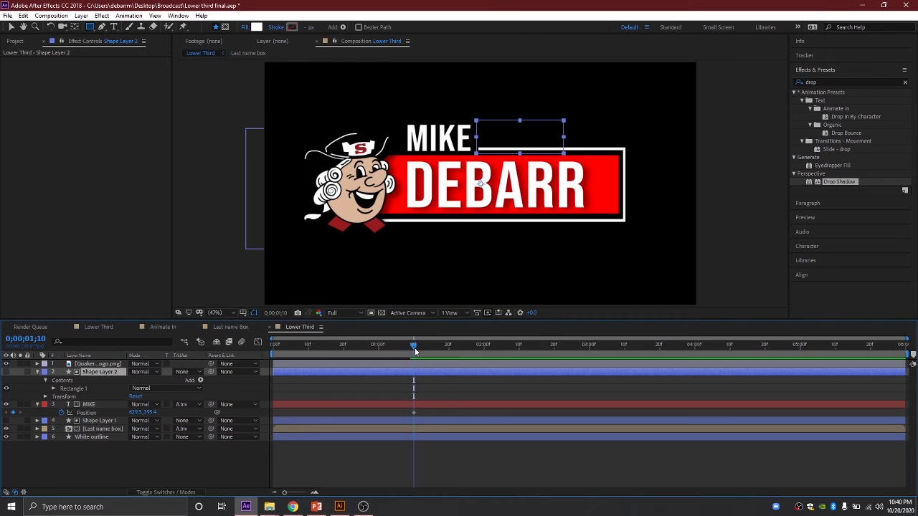
# Step: At 0;00;01;00, offset MIKE's Position right until hidden behind the matte, then preview the slide
pyautogui.moveTo(414, 348); pyautogui.dragTo(370, 347)
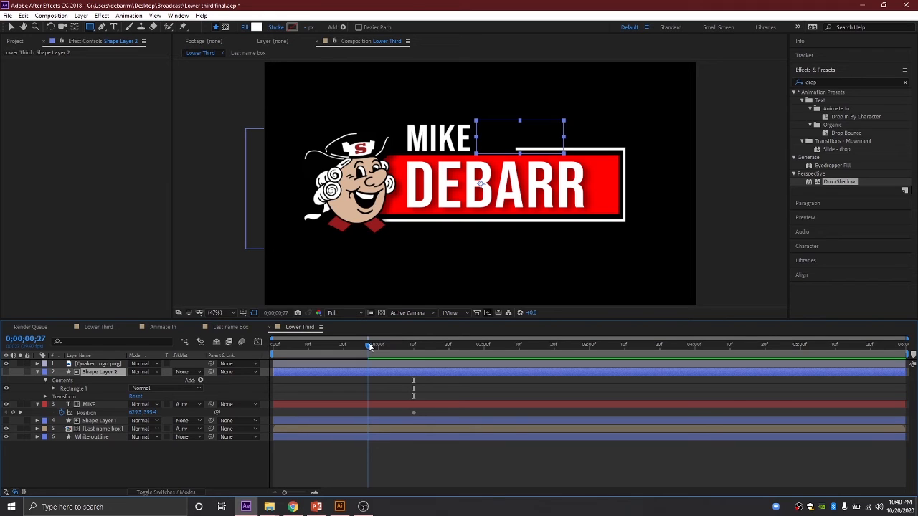
pyautogui.moveTo(366, 345); pyautogui.dragTo(380, 346)
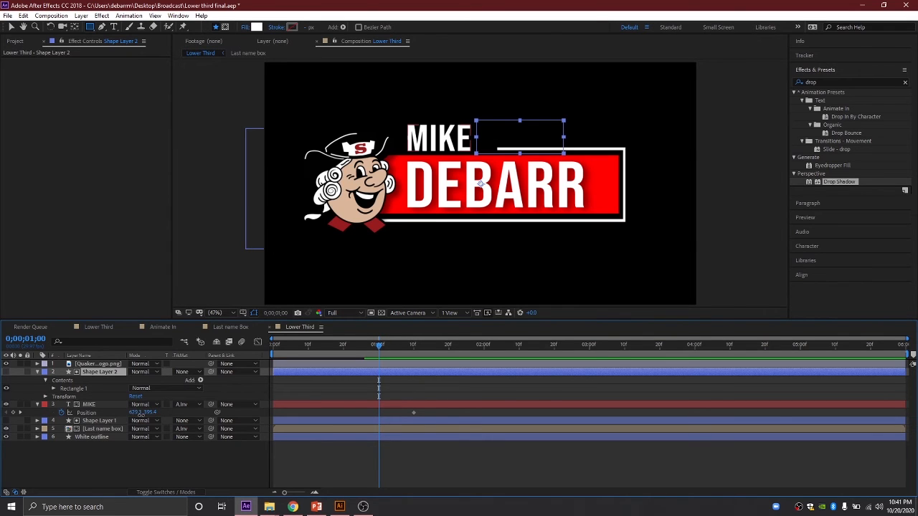
pyautogui.moveTo(134, 418); pyautogui.dragTo(290, 418)
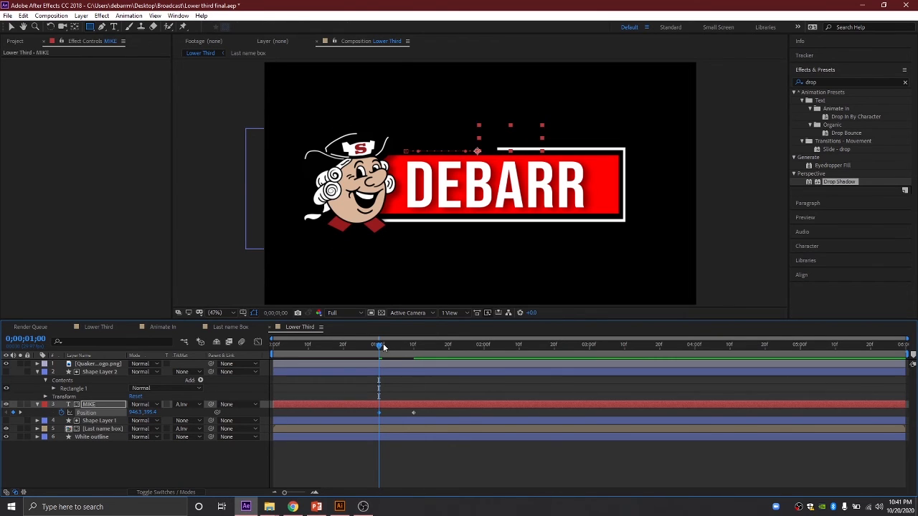
pyautogui.moveTo(381, 346); pyautogui.dragTo(250, 336)
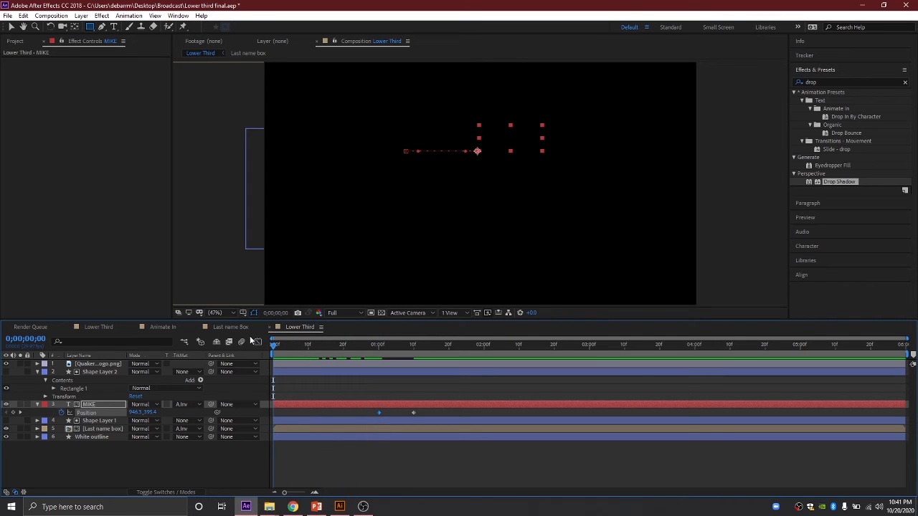
pyautogui.press('space')
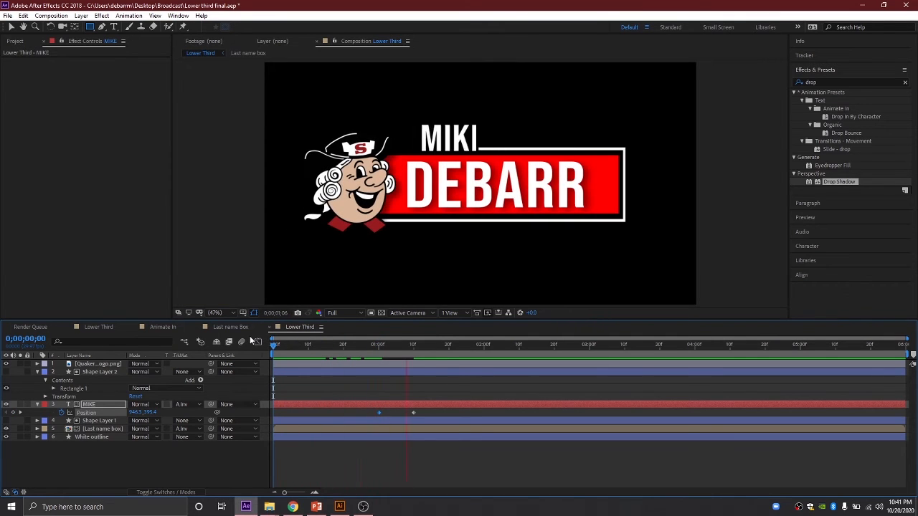
pyautogui.press('space')
pyautogui.moveTo(348, 349); pyautogui.dragTo(273, 343)
pyautogui.press('space')
pyautogui.press('space')
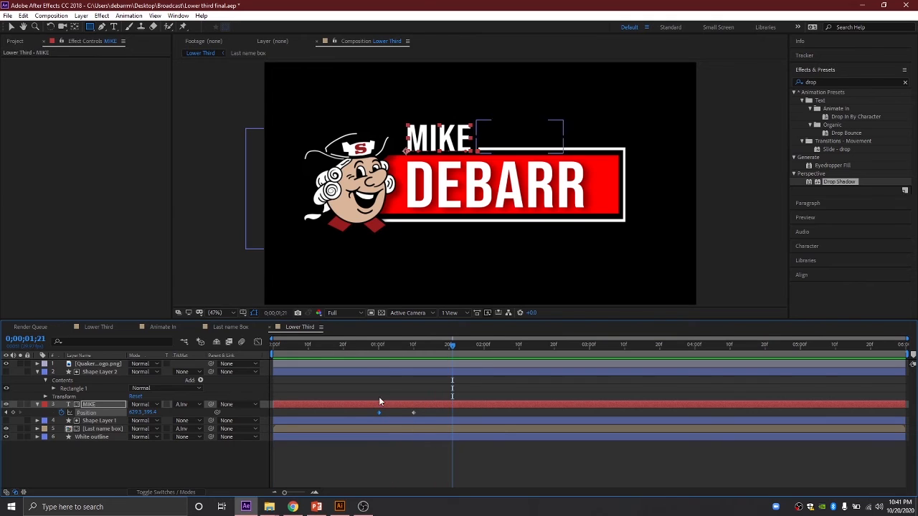
# Step: Retime MIKE's starting Position keyframe, shifting it later and then earlier, previewing each change
pyautogui.moveTo(379, 414); pyautogui.dragTo(391, 419)
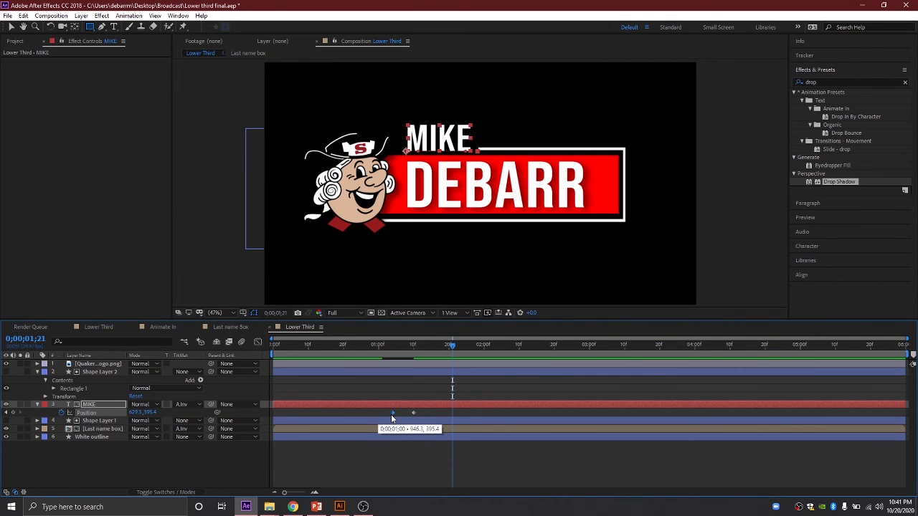
pyautogui.moveTo(453, 348); pyautogui.dragTo(263, 329)
pyautogui.press('space')
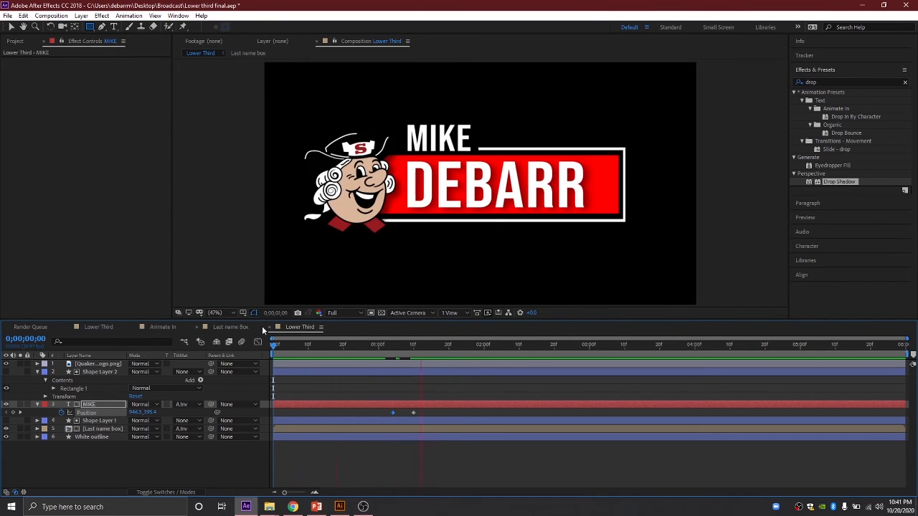
pyautogui.moveTo(418, 345); pyautogui.dragTo(287, 346)
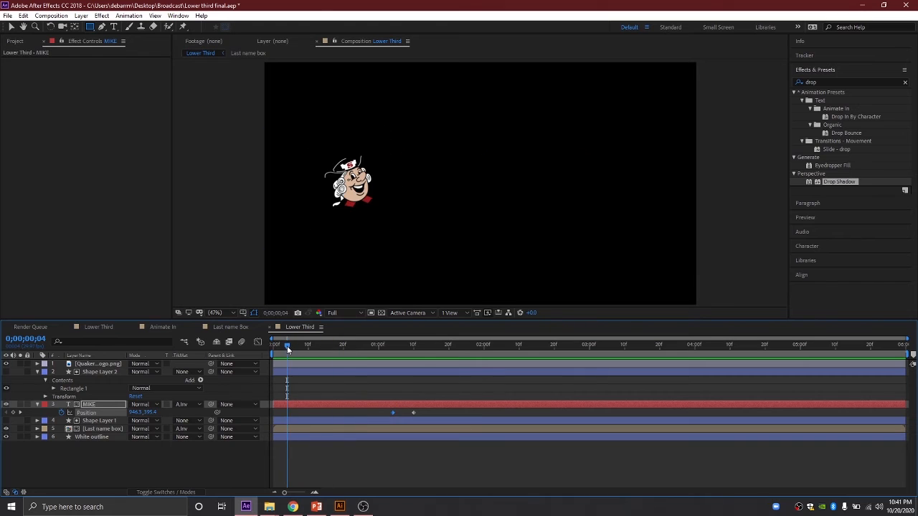
pyautogui.press('space')
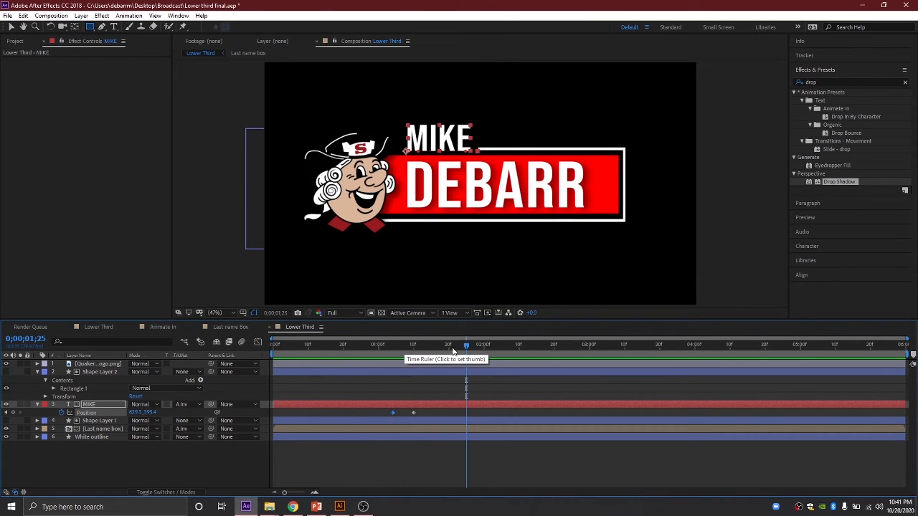
pyautogui.moveTo(468, 343); pyautogui.dragTo(343, 348)
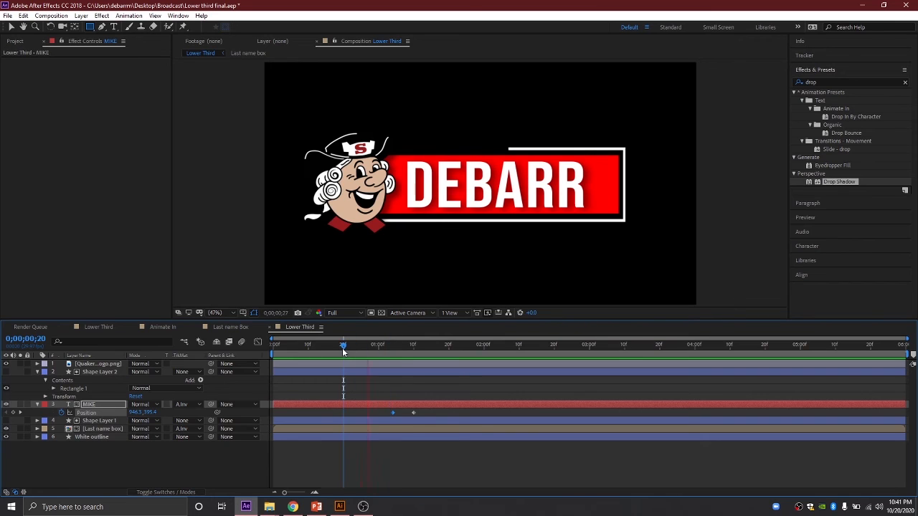
pyautogui.press('space')
pyautogui.moveTo(449, 347); pyautogui.dragTo(392, 348)
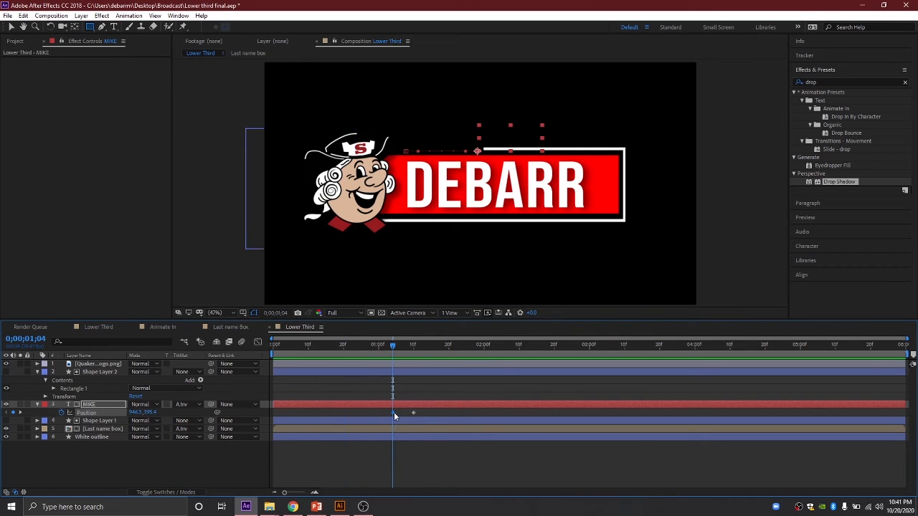
pyautogui.moveTo(394, 413); pyautogui.dragTo(359, 409)
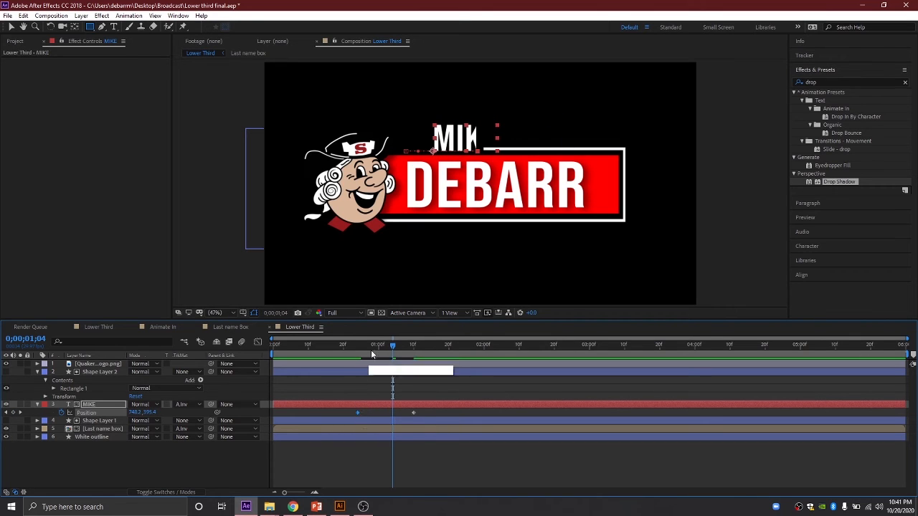
pyautogui.moveTo(391, 346); pyautogui.dragTo(273, 346)
pyautogui.press('space')
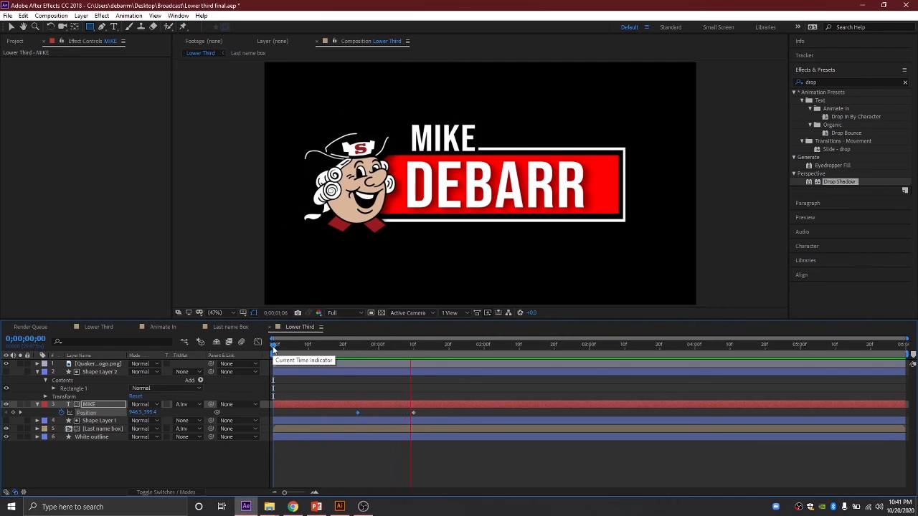
# Step: Move MIKE's ending Position keyframe earlier to shorten the slide, preview, and select both keyframes
pyautogui.moveTo(410, 349); pyautogui.dragTo(338, 348)
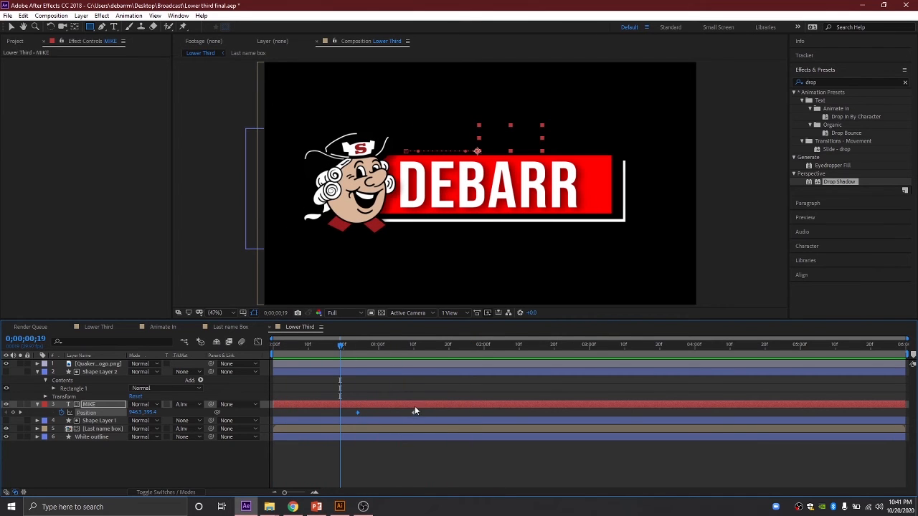
pyautogui.moveTo(409, 413); pyautogui.dragTo(395, 413)
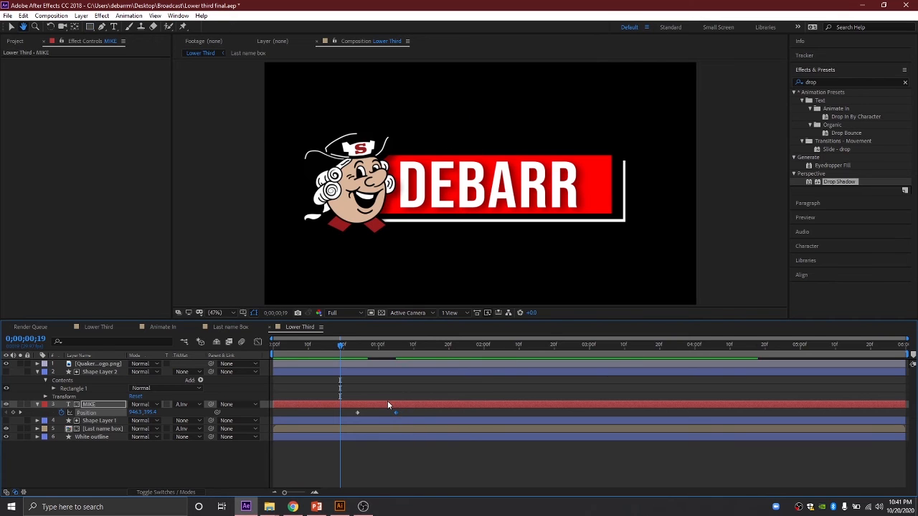
pyautogui.moveTo(425, 347); pyautogui.dragTo(256, 346)
pyautogui.press('space')
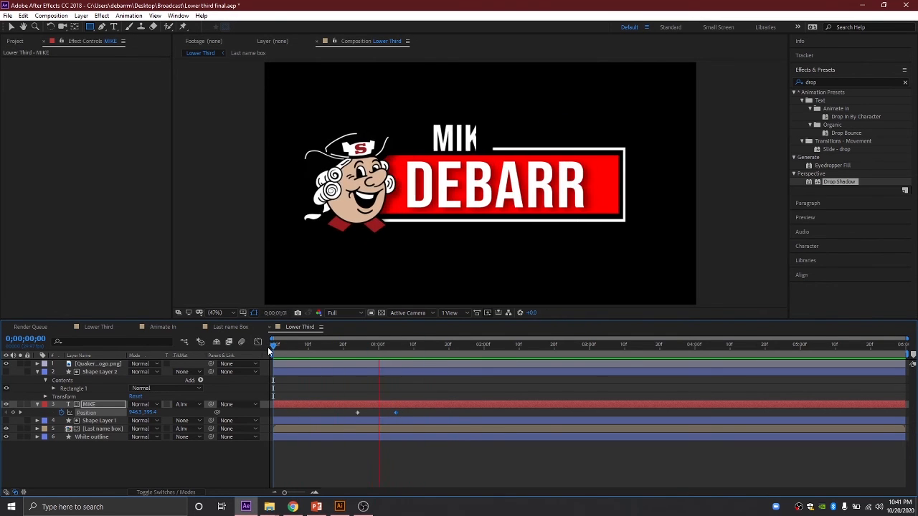
pyautogui.press('space')
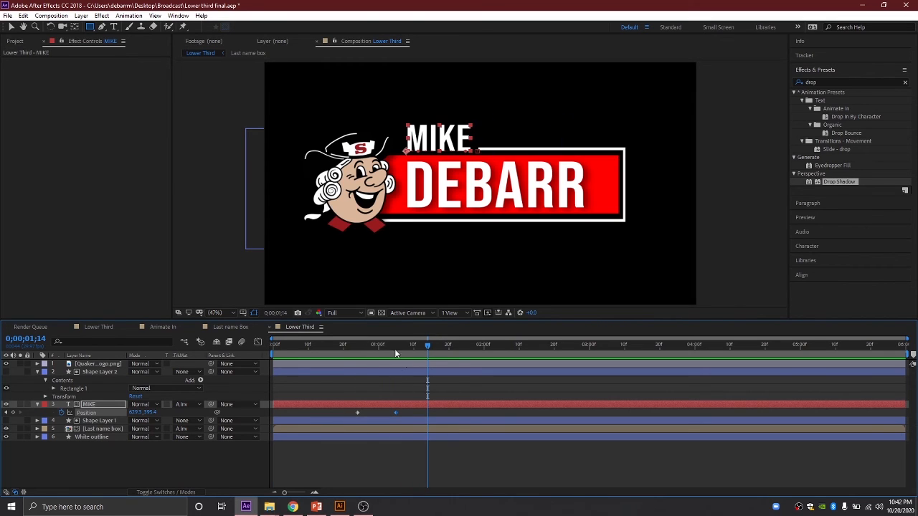
pyautogui.moveTo(426, 344); pyautogui.dragTo(262, 346)
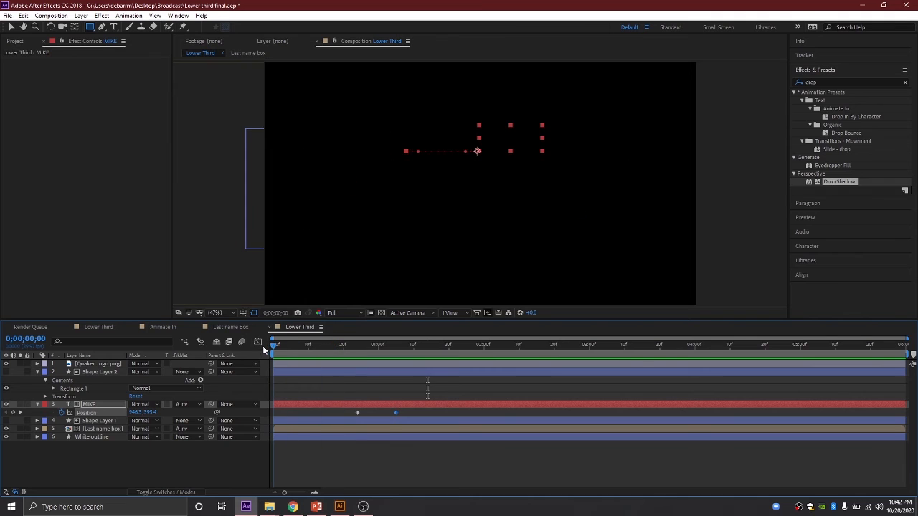
pyautogui.press('space')
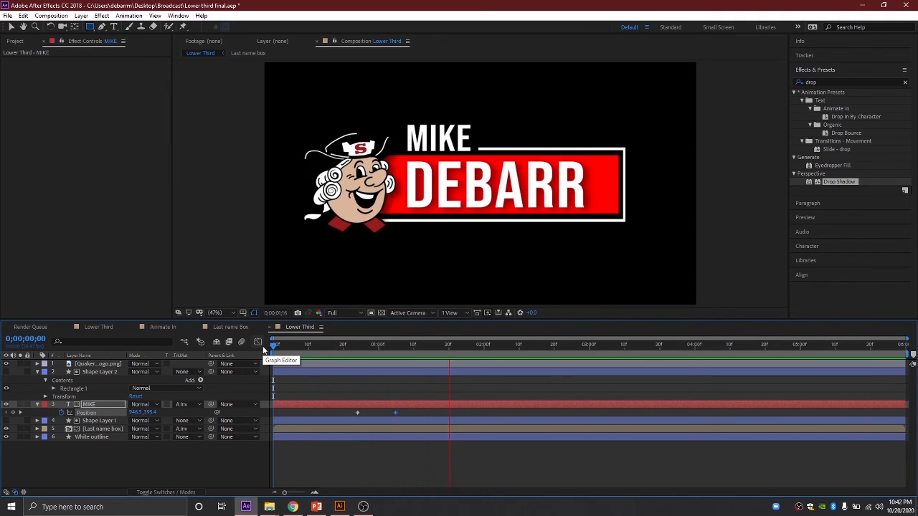
pyautogui.press('space')
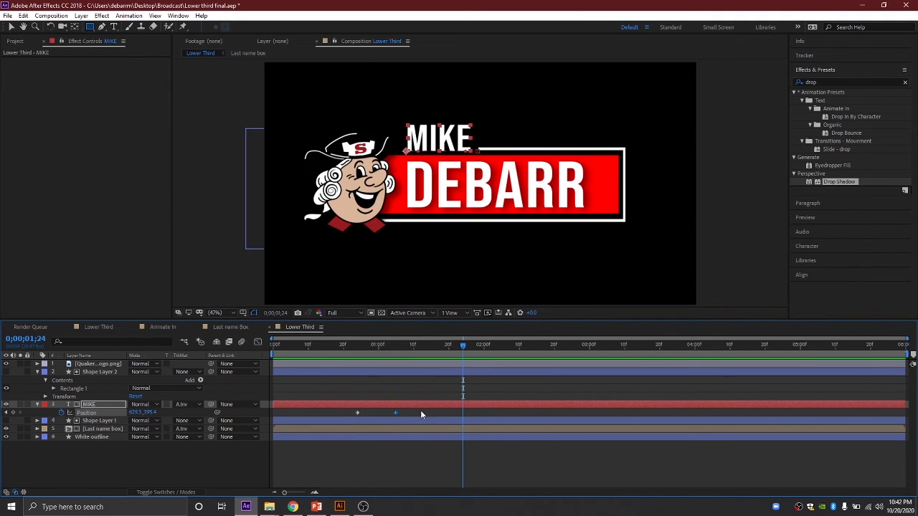
pyautogui.moveTo(421, 410); pyautogui.dragTo(345, 417)
# Step: Apply Easy Ease to both MIKE Position keyframes
pyautogui.rightClick(357, 412)
pyautogui.moveTo(434, 406)
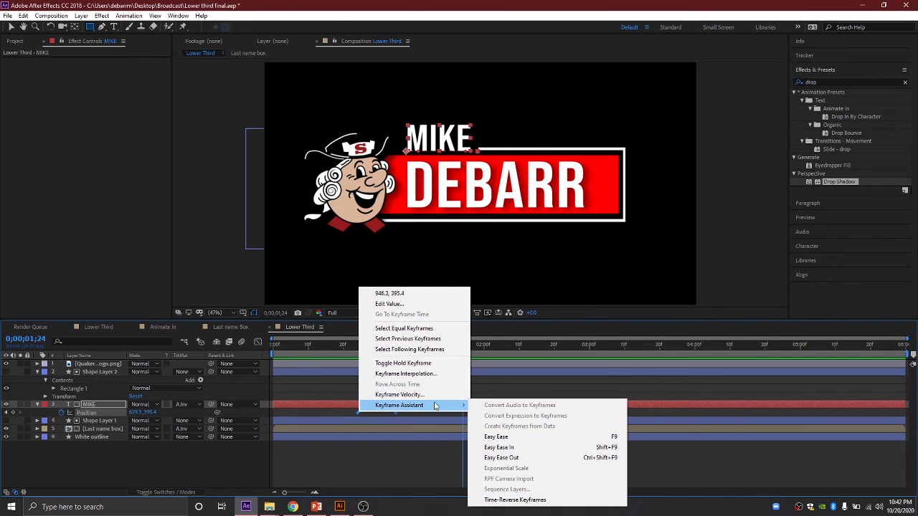
pyautogui.click(497, 437)
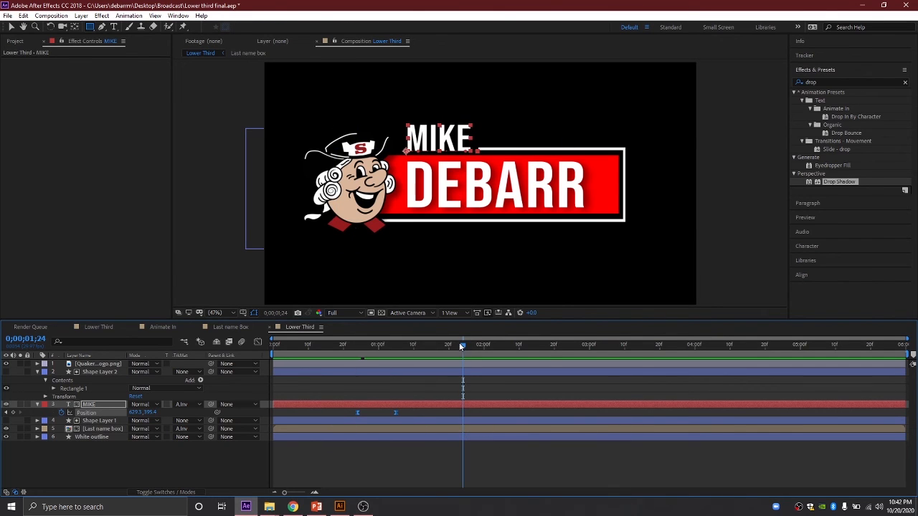
pyautogui.moveTo(461, 346); pyautogui.dragTo(329, 345)
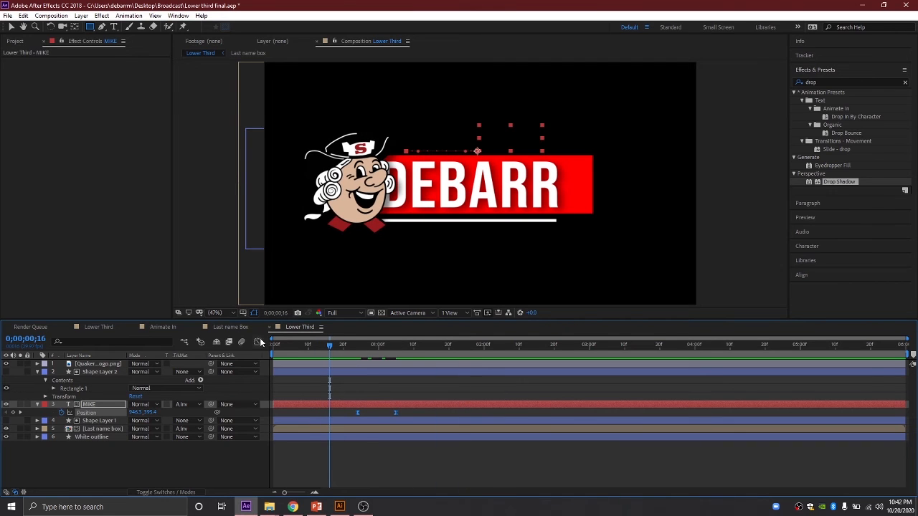
# Step: In the speed graph, sharpen the final keyframe's influence so MIKE snaps into place, then preview
pyautogui.click(259, 341)
pyautogui.moveTo(399, 471); pyautogui.dragTo(382, 466)
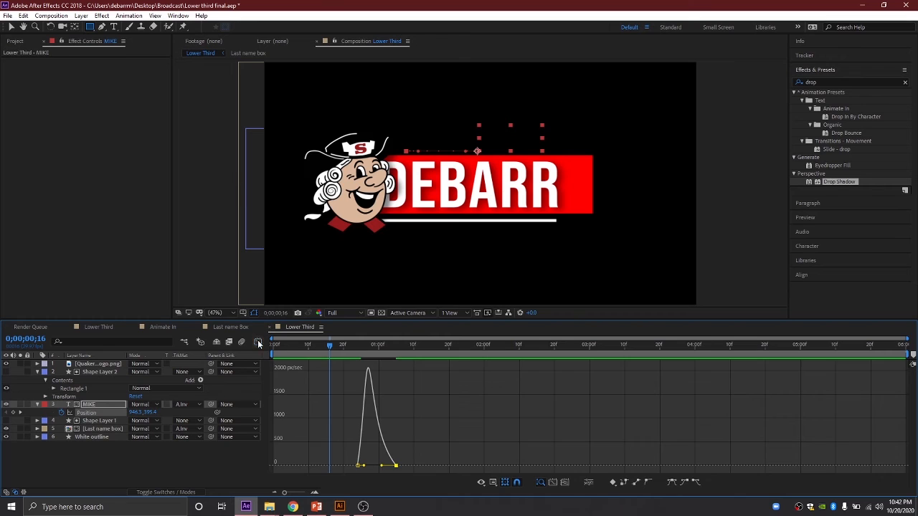
pyautogui.click(258, 342)
pyautogui.press('Home')
pyautogui.press('space')
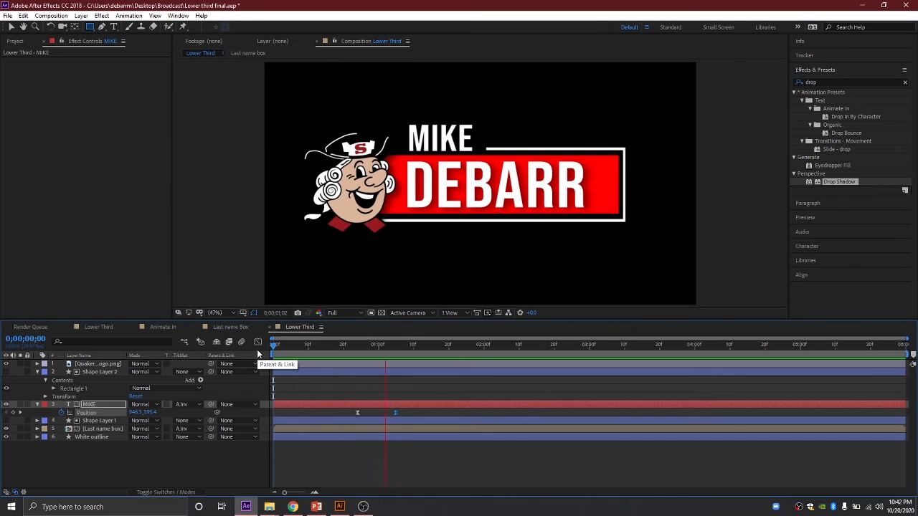
pyautogui.press('space')
pyautogui.moveTo(369, 344); pyautogui.dragTo(243, 342)
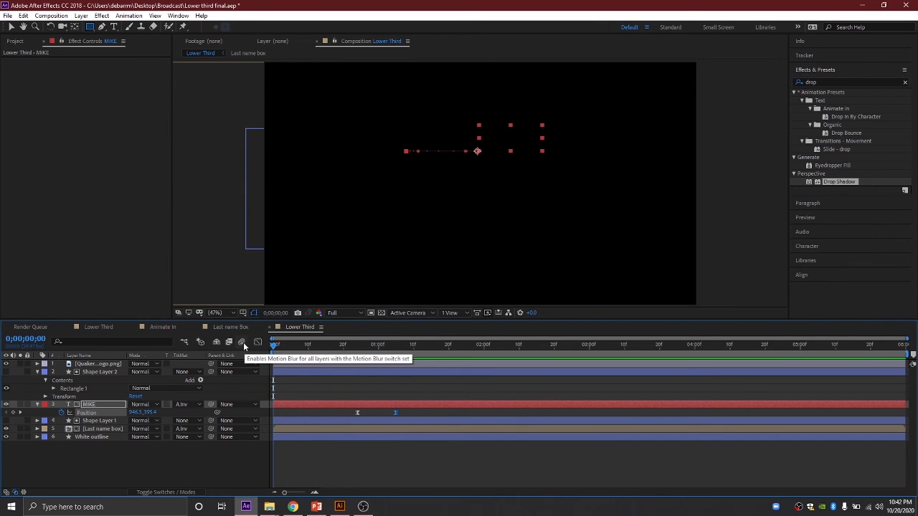
pyautogui.press('space')
pyautogui.press('space')
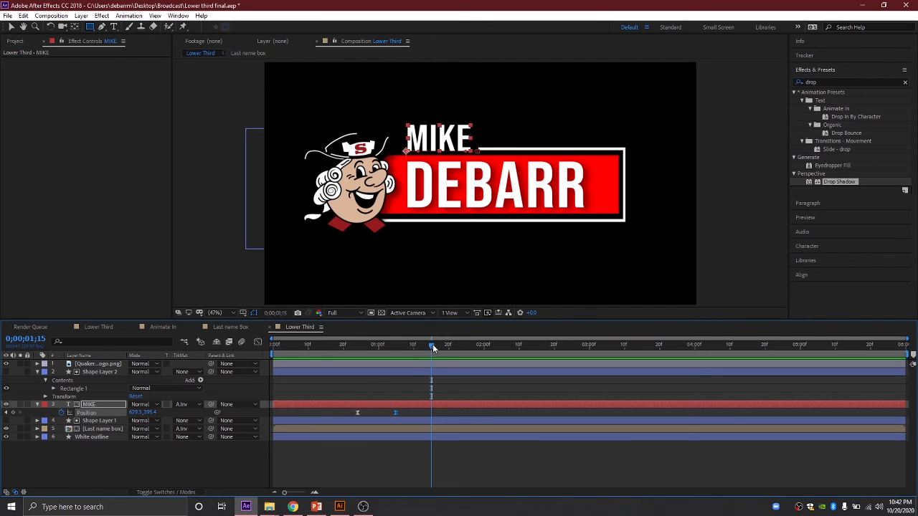
# Step: Collapse Shape Layer 2 and MIKE, then pre-compose all six lower-third layers as 'Lower Third In'
pyautogui.click(37, 372)
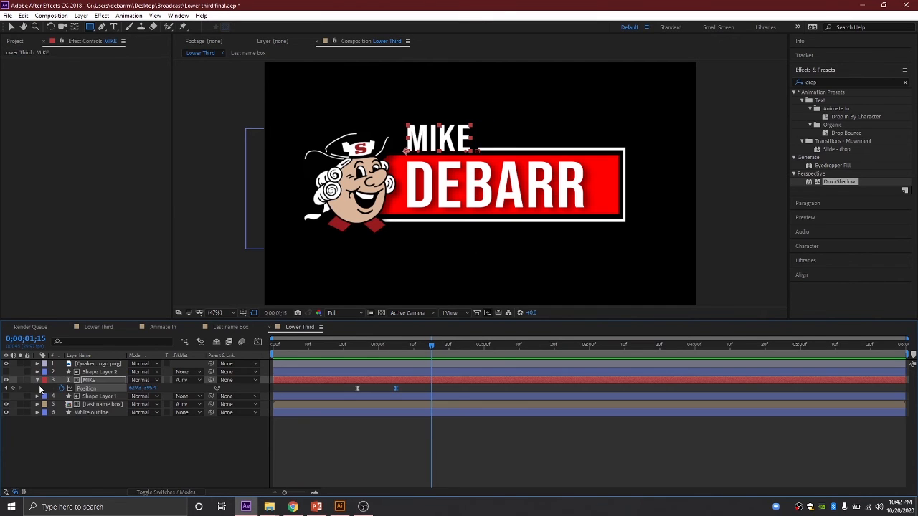
pyautogui.click(37, 380)
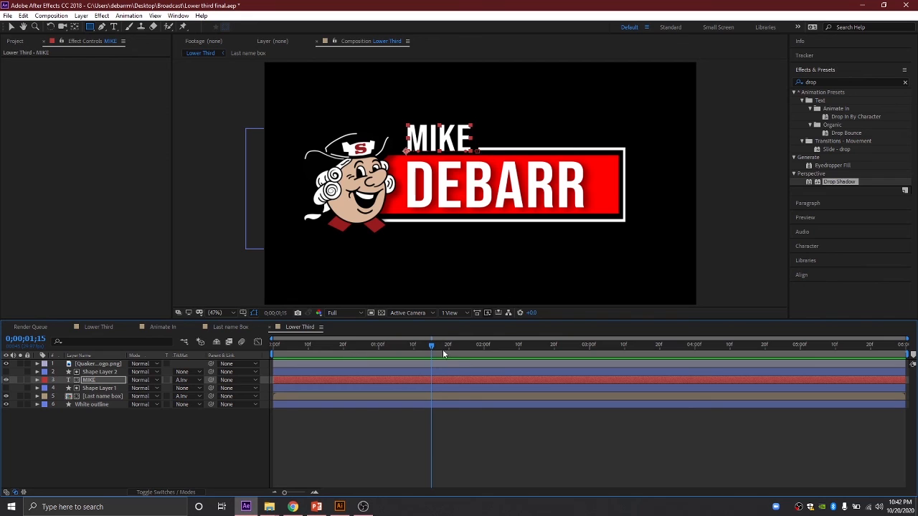
pyautogui.moveTo(429, 349); pyautogui.dragTo(588, 356)
pyautogui.moveTo(133, 454); pyautogui.dragTo(66, 365)
pyautogui.rightClick(86, 370)
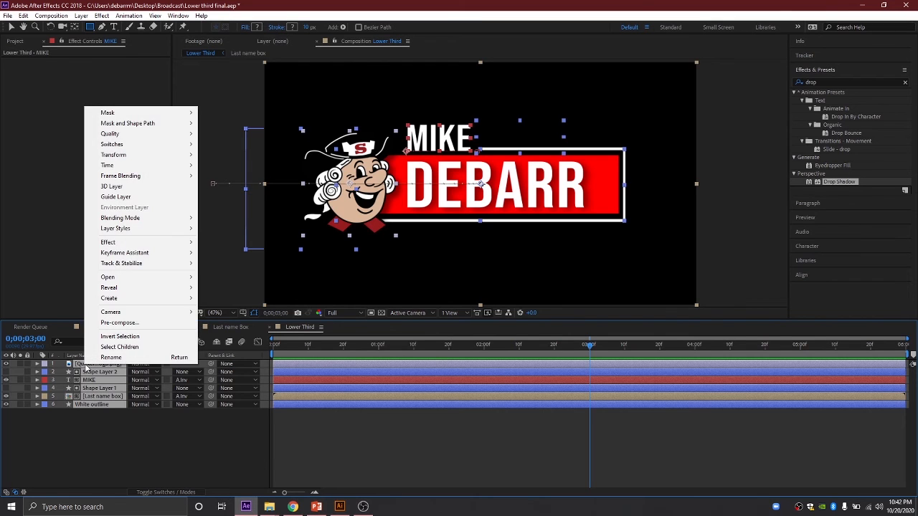
pyautogui.click(125, 323)
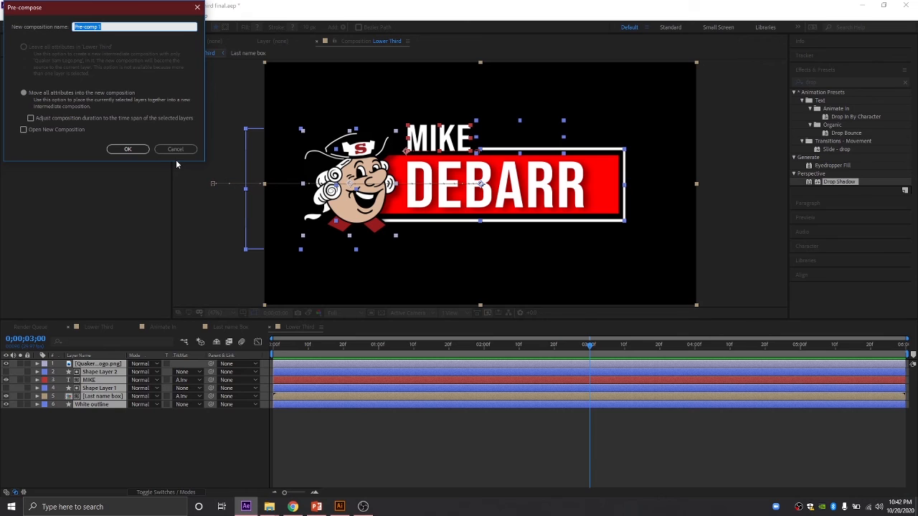
pyautogui.write('Lower Third In')
pyautogui.click(128, 149)
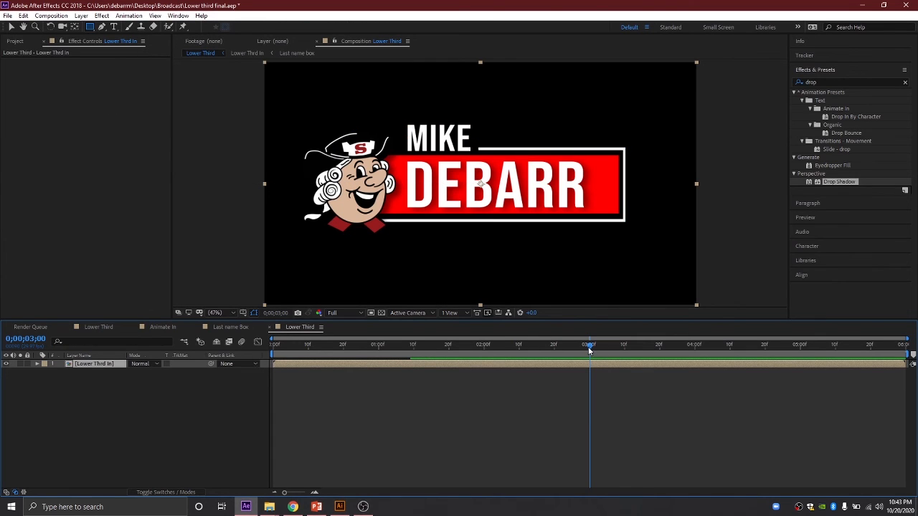
# Step: Trim Lower Third In to end at 3 seconds and place a duplicate starting at 3 seconds
pyautogui.moveTo(589, 347)
pyautogui.mouseDown()
pyautogui.moveTo(545, 344)
pyautogui.moveTo(588, 348)
pyautogui.mouseUp()
pyautogui.hotkey('alt', ']')
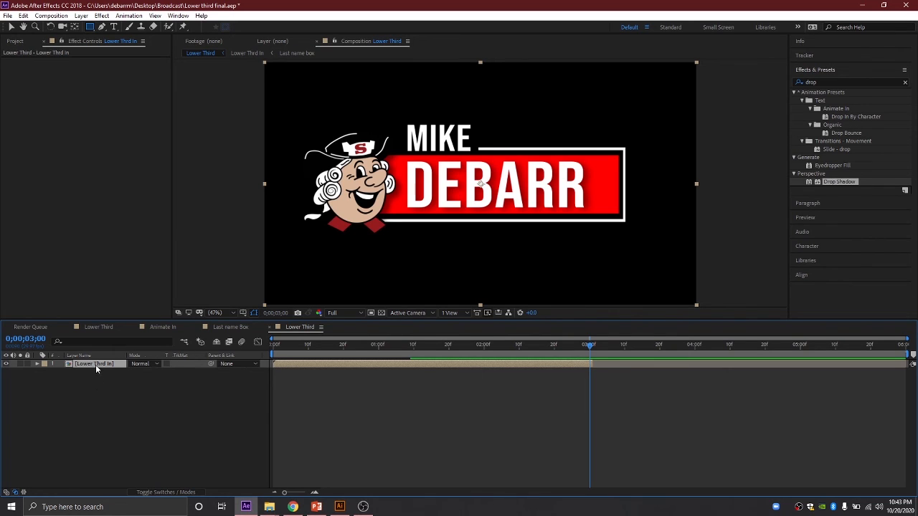
pyautogui.hotkey('ctrl', 'd')
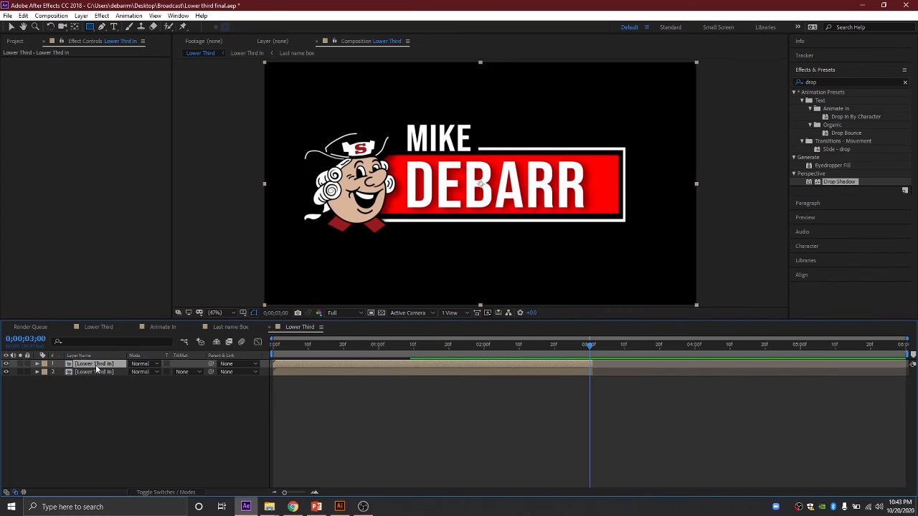
pyautogui.click(308, 371)
pyautogui.moveTo(308, 370); pyautogui.dragTo(619, 370)
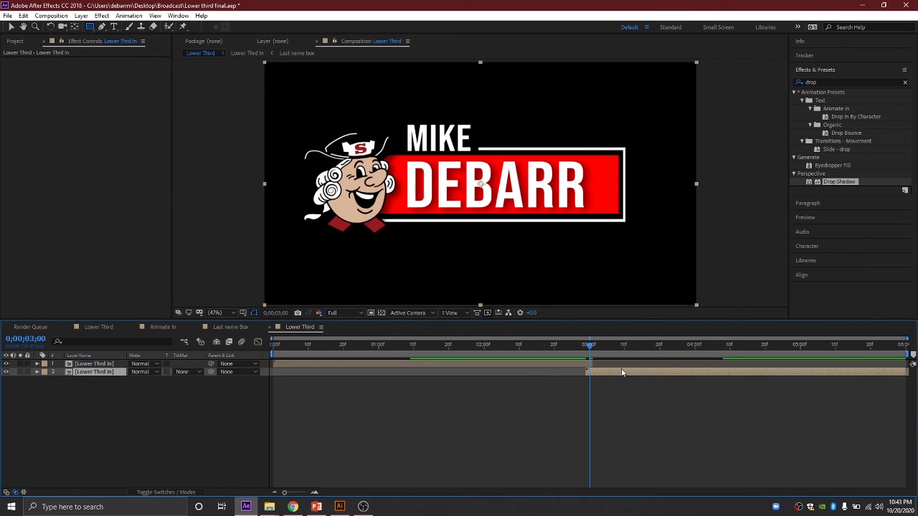
# Step: Time-reverse the duplicate layer so it animates the lower third out
pyautogui.rightClick(621, 373)
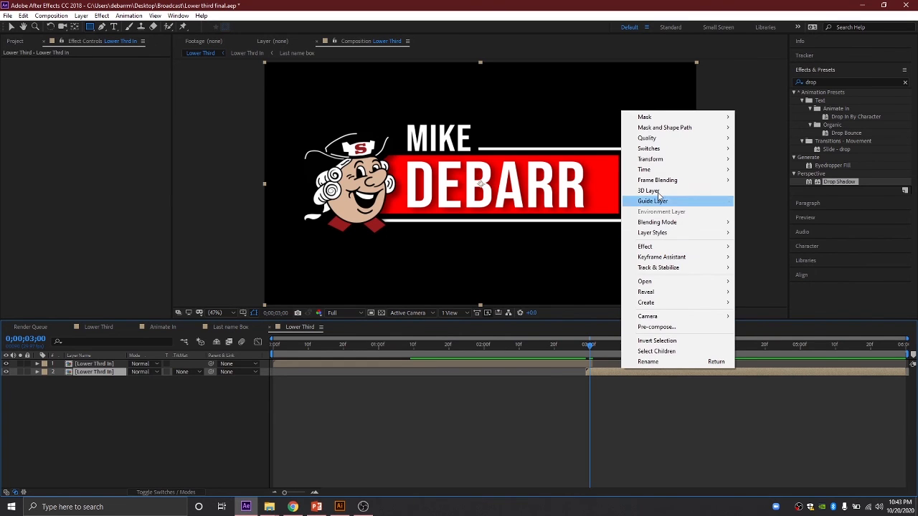
pyautogui.moveTo(657, 174)
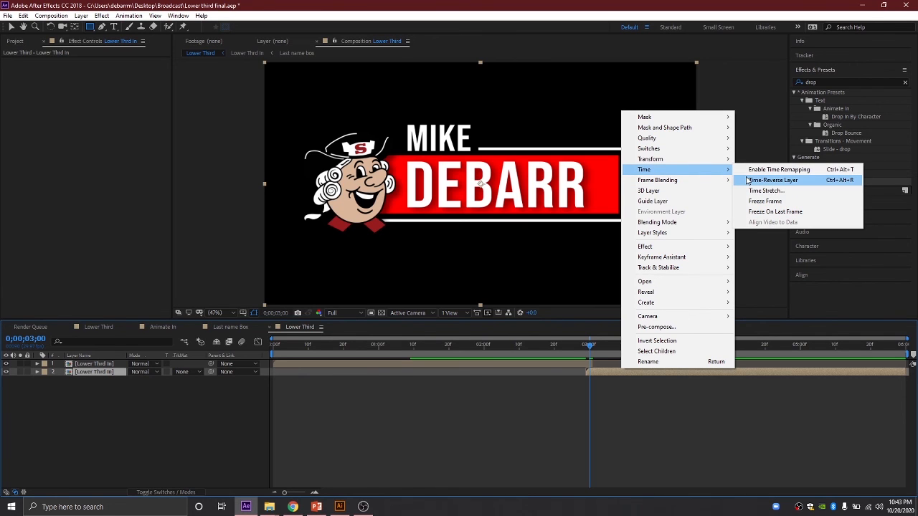
pyautogui.click(749, 183)
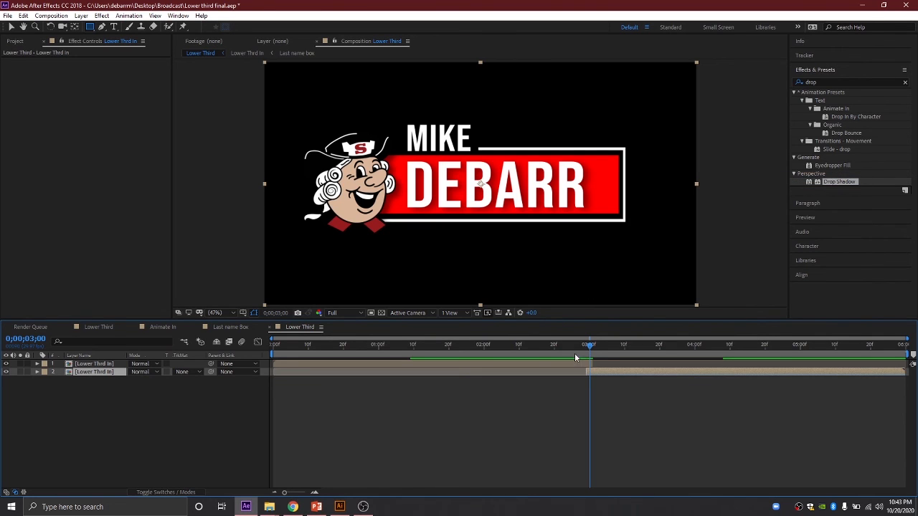
# Step: Preview the lower third's animate-in and reversed animate-out from the start
pyautogui.moveTo(591, 346); pyautogui.dragTo(238, 373)
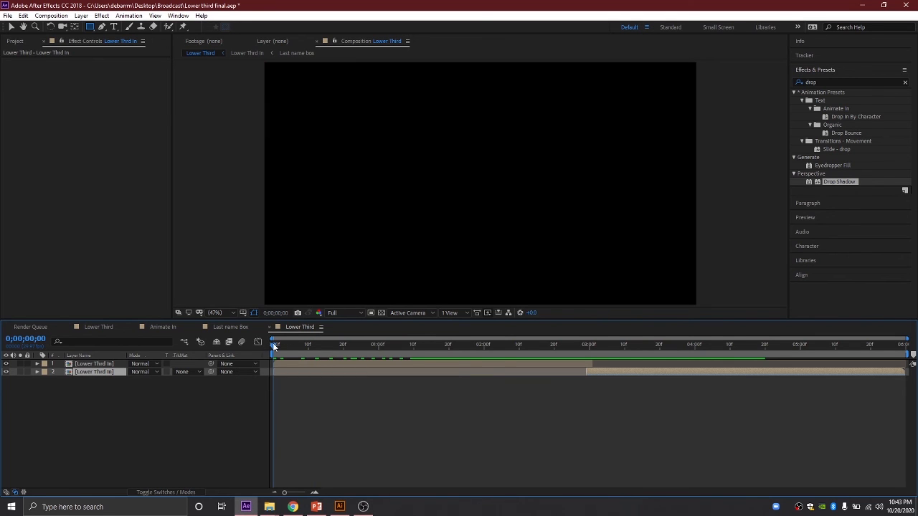
pyautogui.press('space')
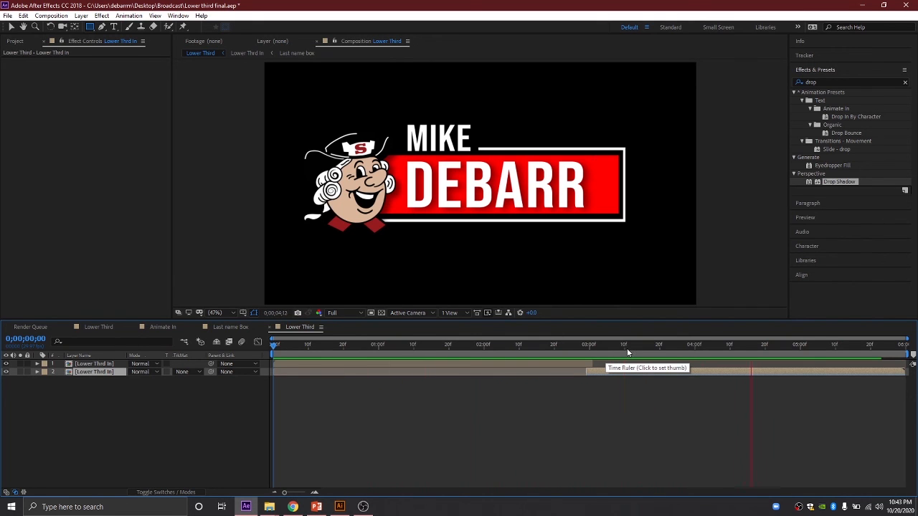
pyautogui.press('space')
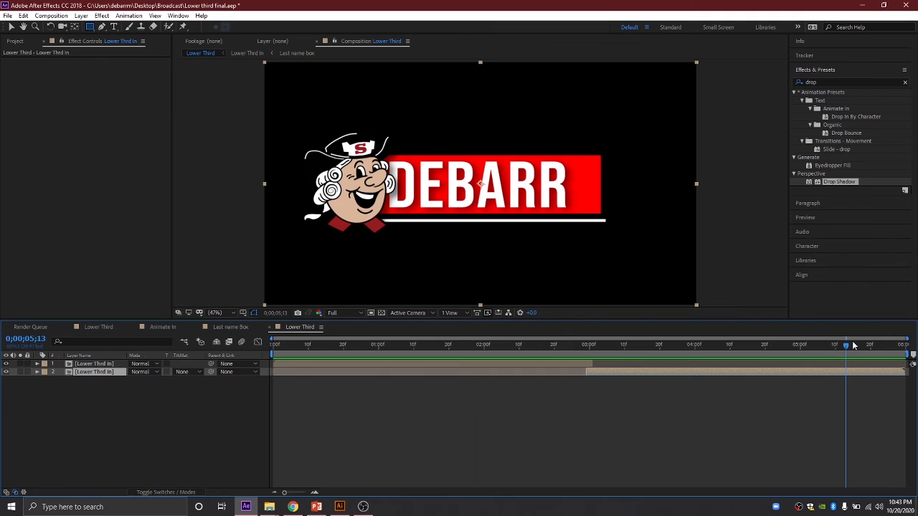
pyautogui.moveTo(853, 346); pyautogui.dragTo(666, 355)
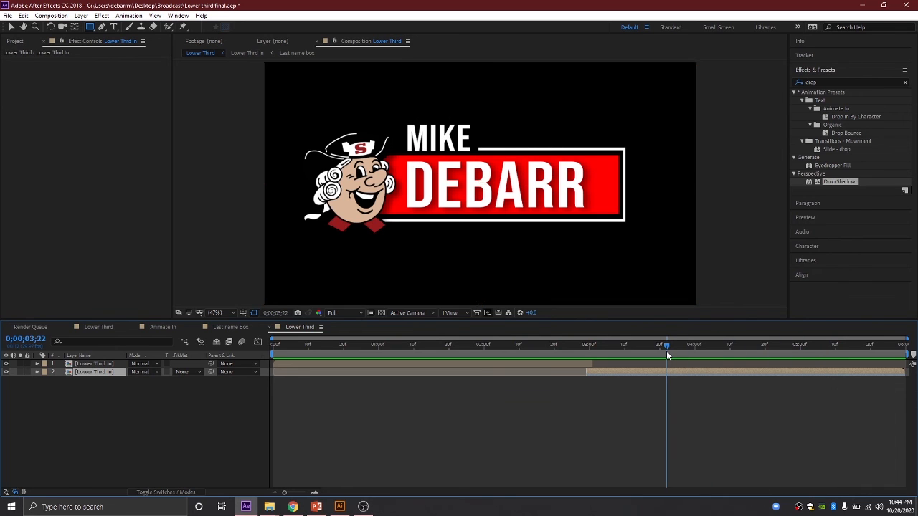
pyautogui.press('space')
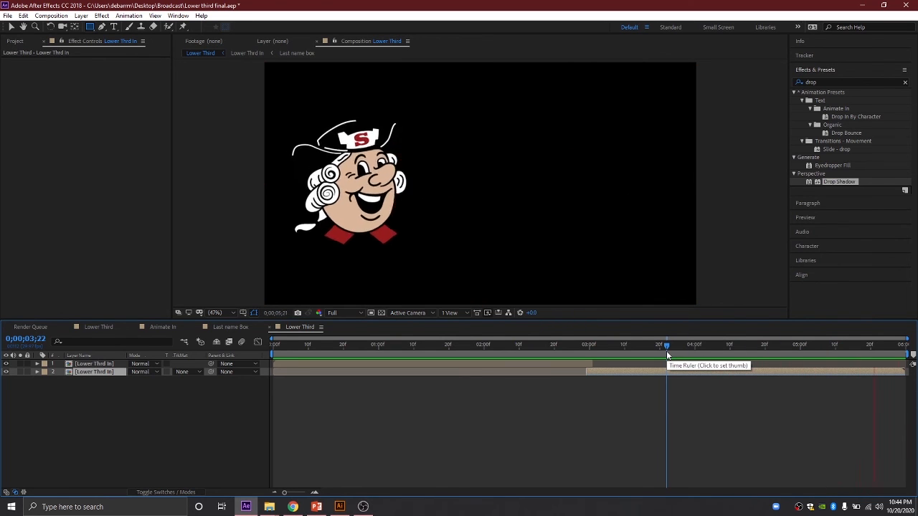
pyautogui.press('space')
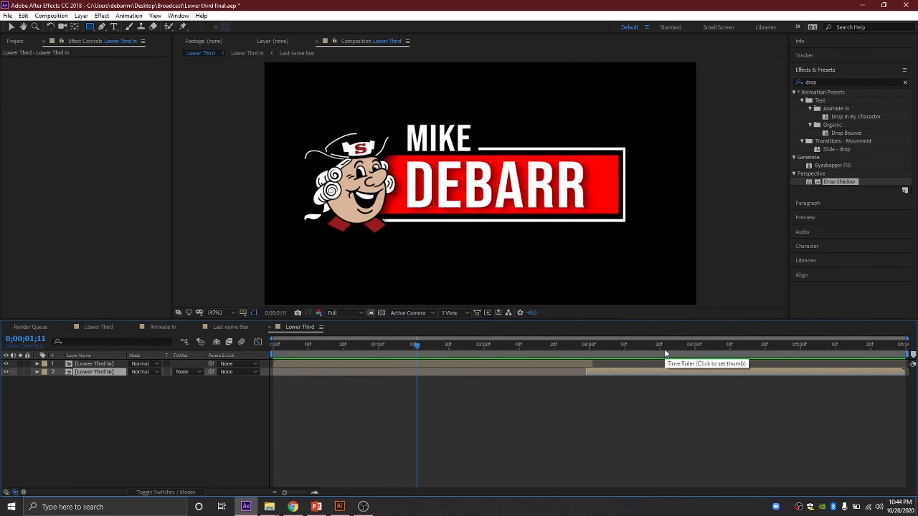
# Step: Step through the animation once more, then add the Lower Third comp to the Render Queue
pyautogui.moveTo(630, 344); pyautogui.dragTo(642, 322)
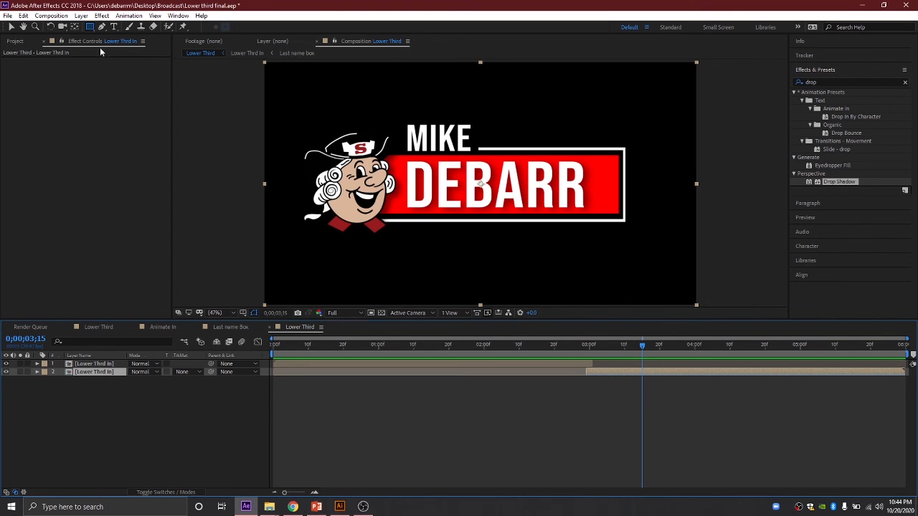
pyautogui.click(51, 15)
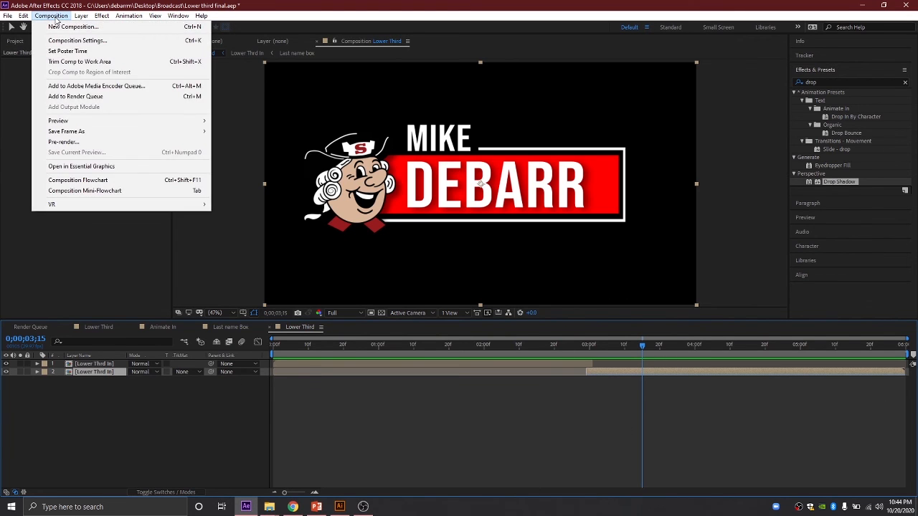
pyautogui.click(54, 97)
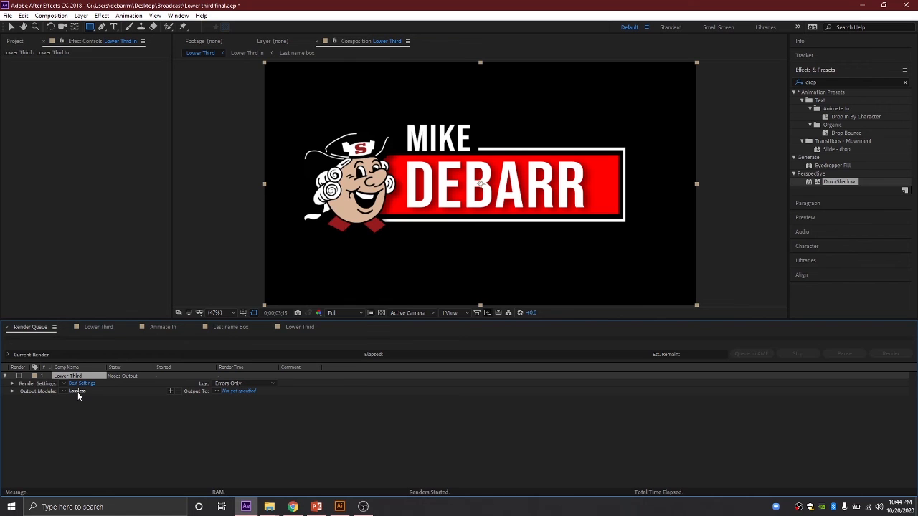
pyautogui.click(381, 313)
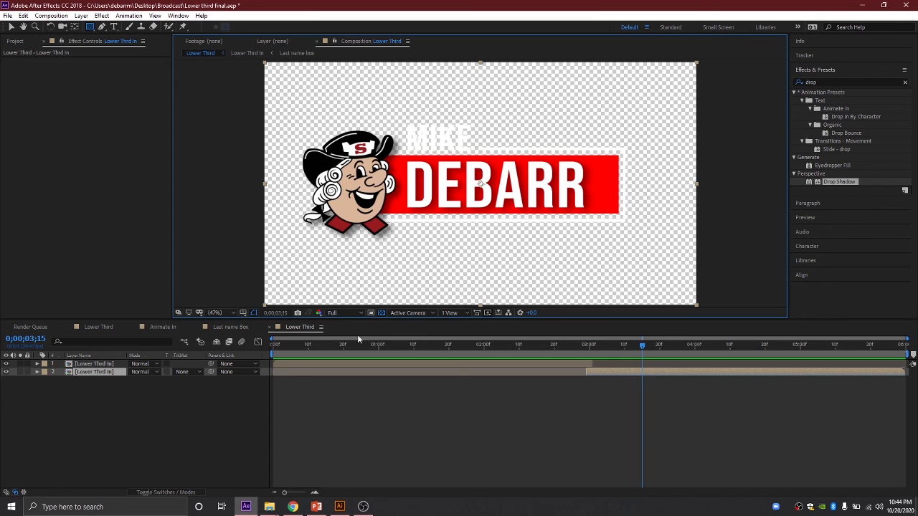
pyautogui.click(381, 314)
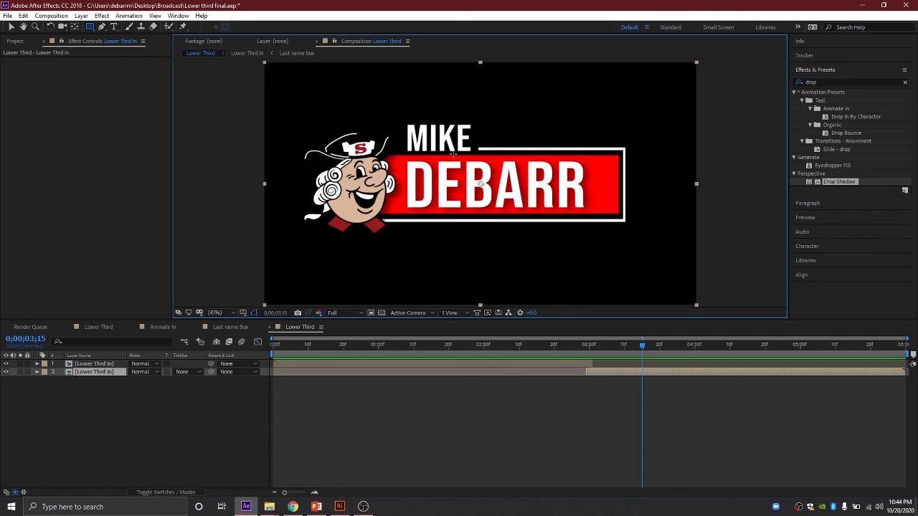
pyautogui.click(382, 313)
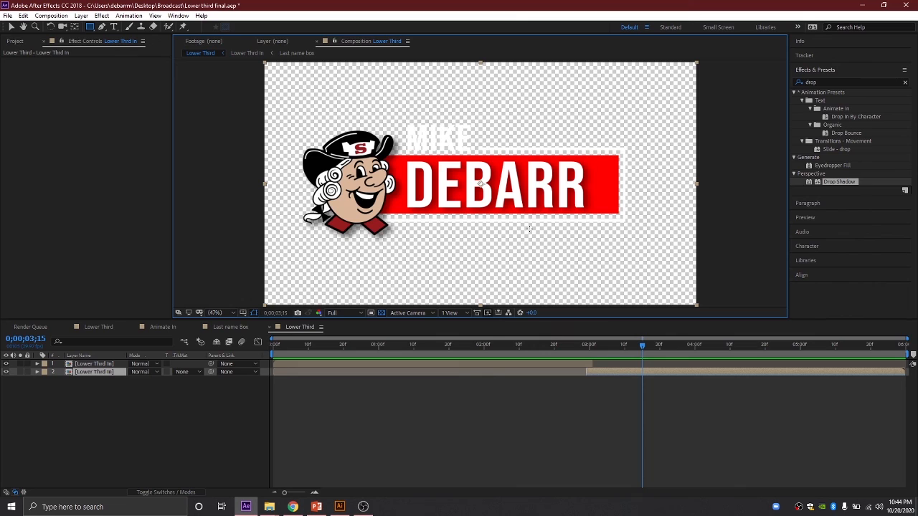
pyautogui.click(381, 314)
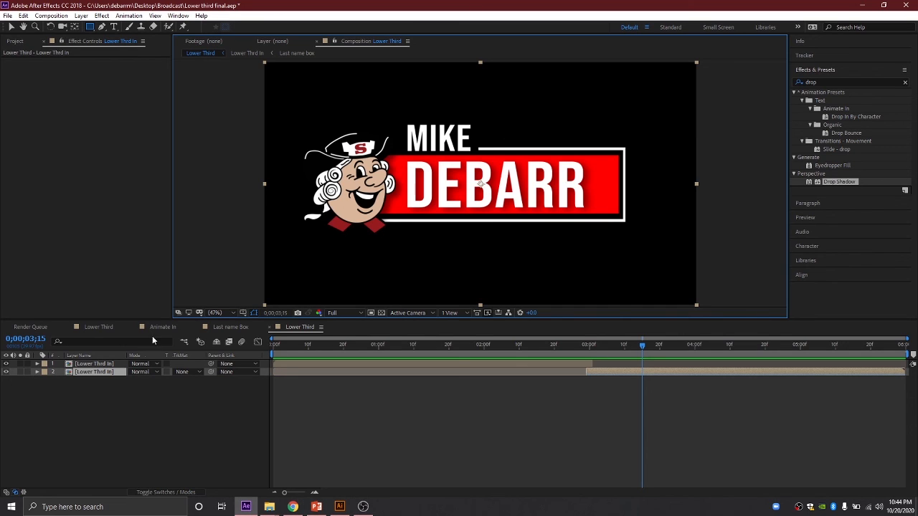
pyautogui.click(36, 328)
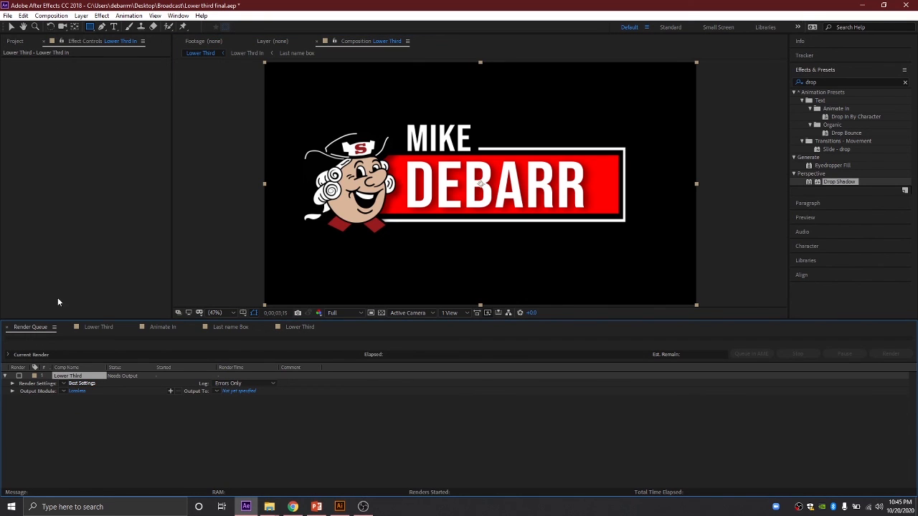
# Step: Set the Lower Third output module's video channels to RGB + Alpha
pyautogui.click(76, 391)
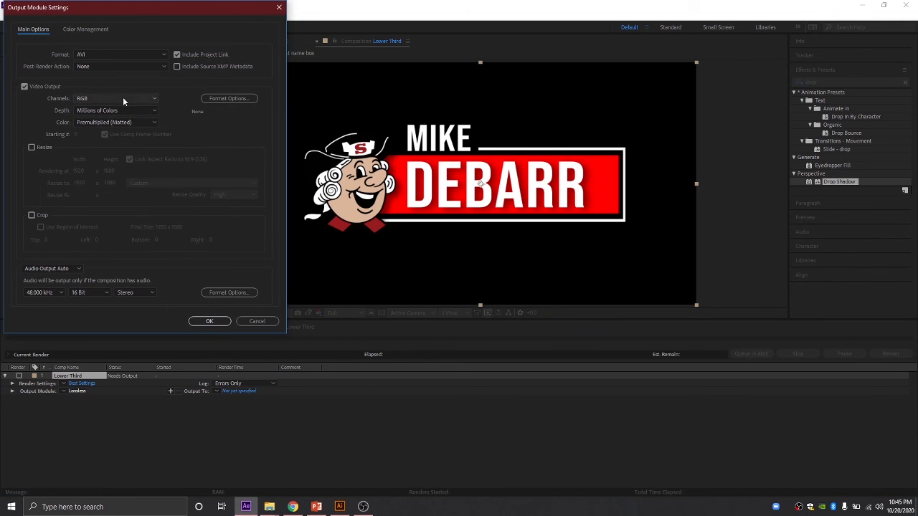
pyautogui.click(99, 98)
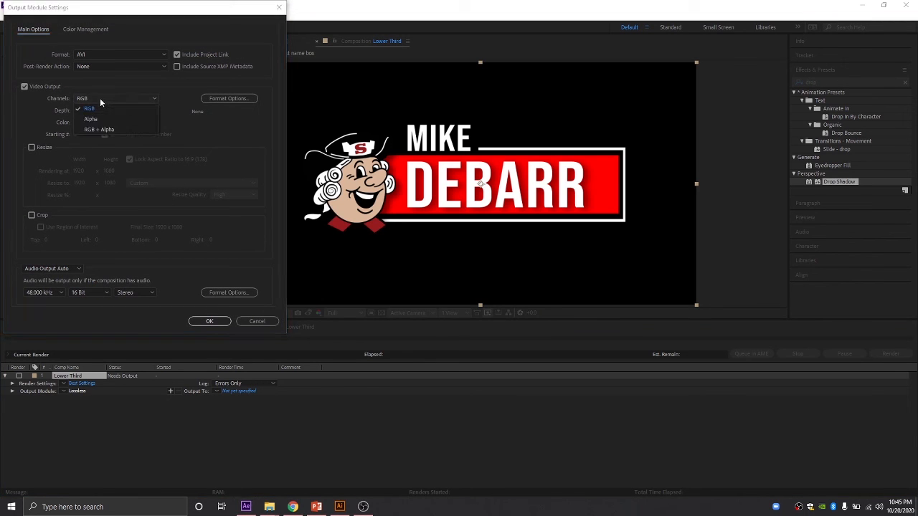
pyautogui.click(129, 129)
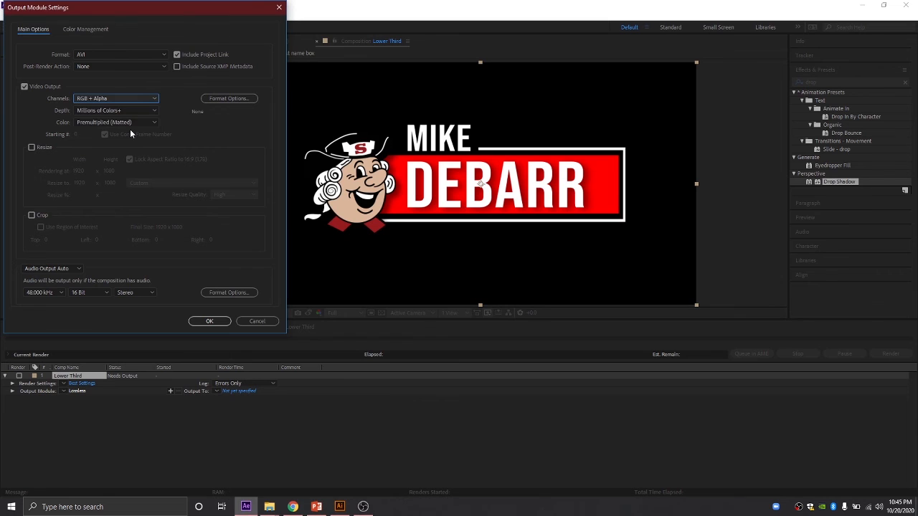
pyautogui.click(209, 321)
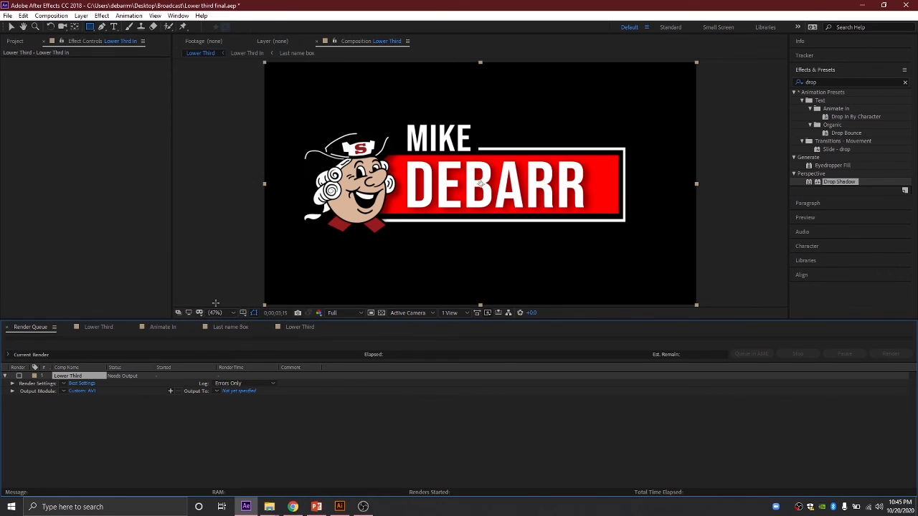
# Step: Render the Lower Third comp to an AVI file on the Desktop, then minimize After Effects
pyautogui.click(238, 391)
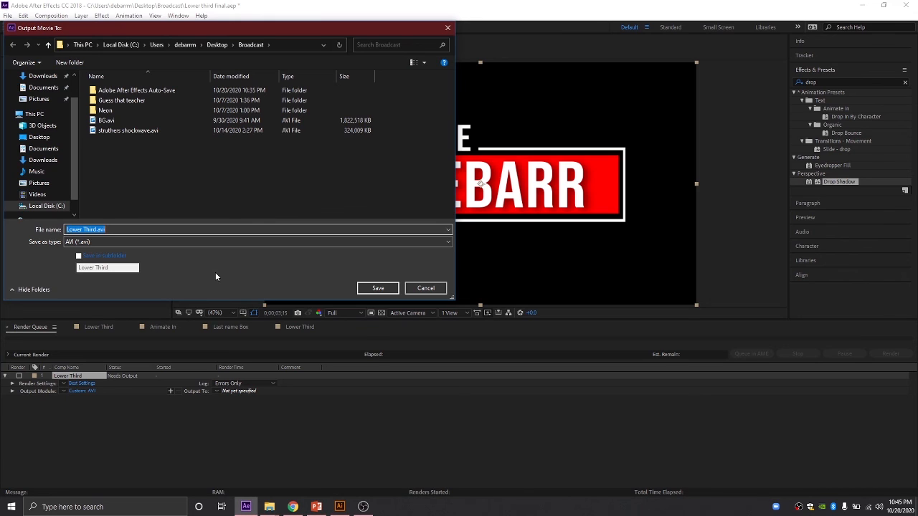
pyautogui.click(38, 137)
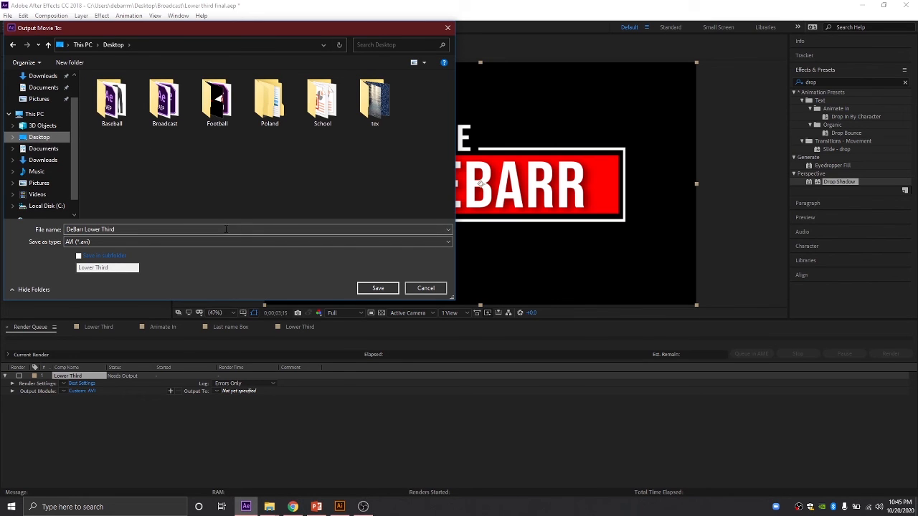
pyautogui.click(378, 289)
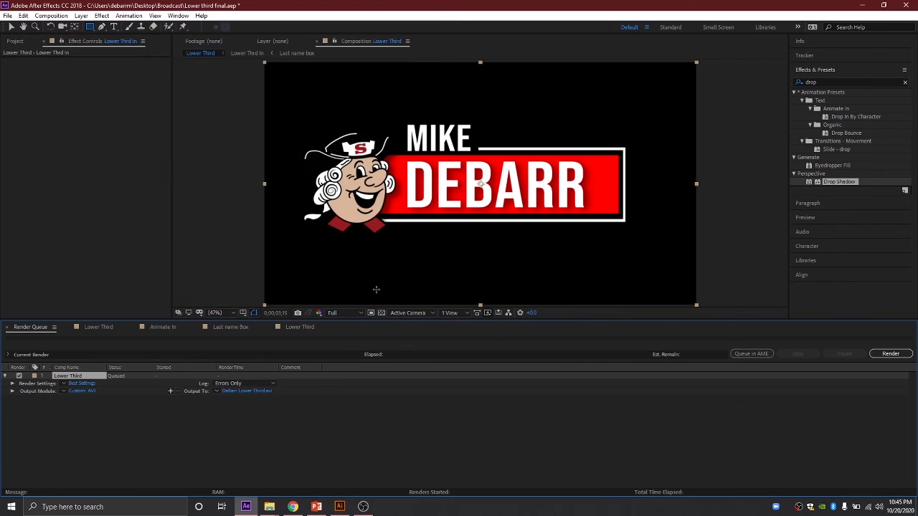
pyautogui.click(889, 354)
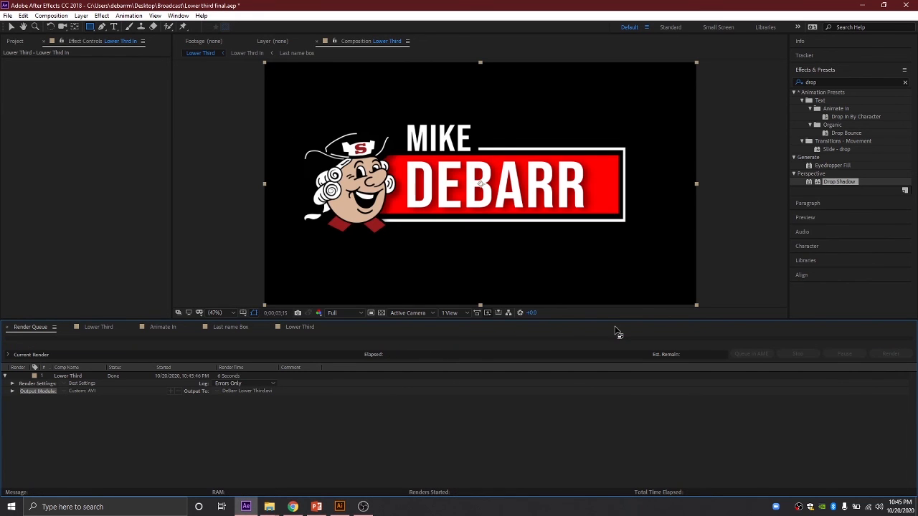
pyautogui.click(861, 6)
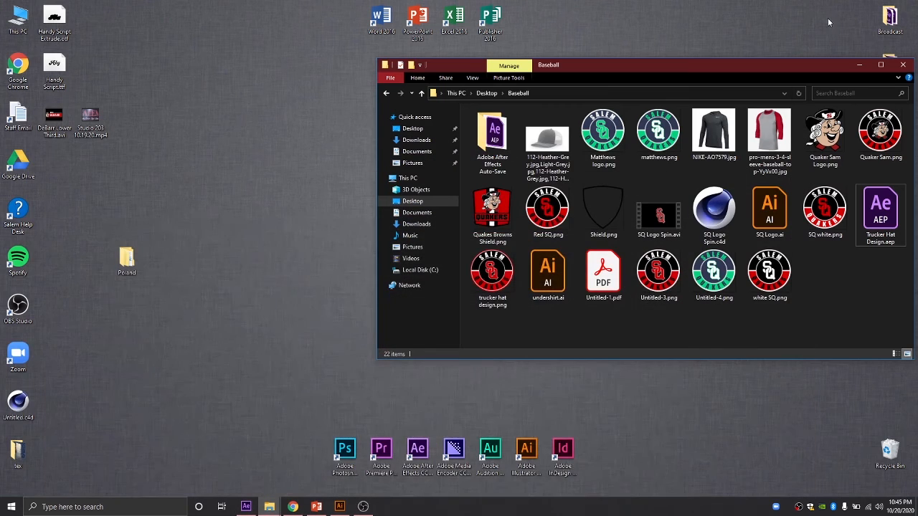
# Step: Close the Baseball window, open the Broadcast folder, and launch Premiere Pro from its desktop shortcut
pyautogui.click(903, 64)
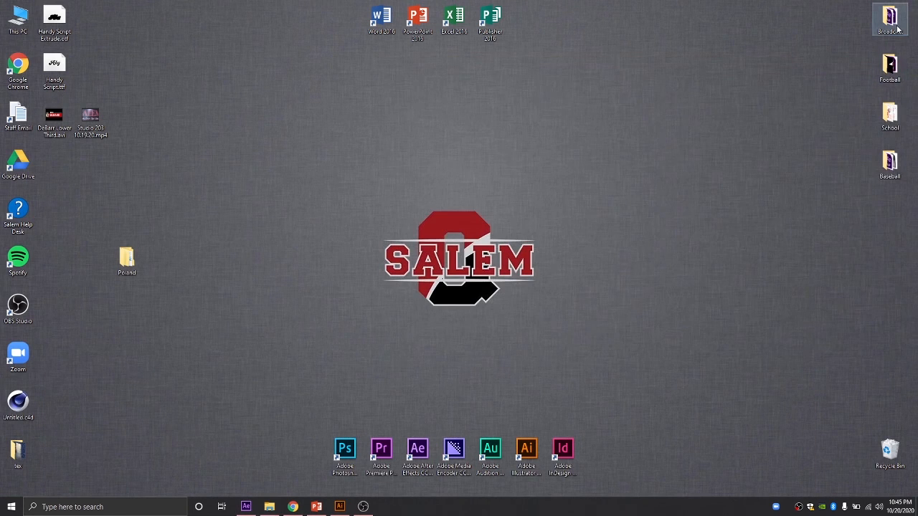
pyautogui.doubleClick(889, 18)
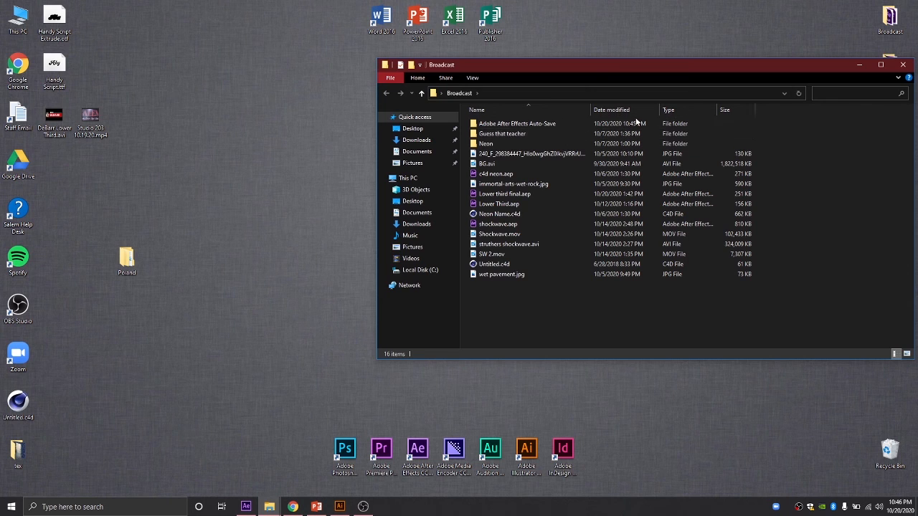
pyautogui.click(383, 451)
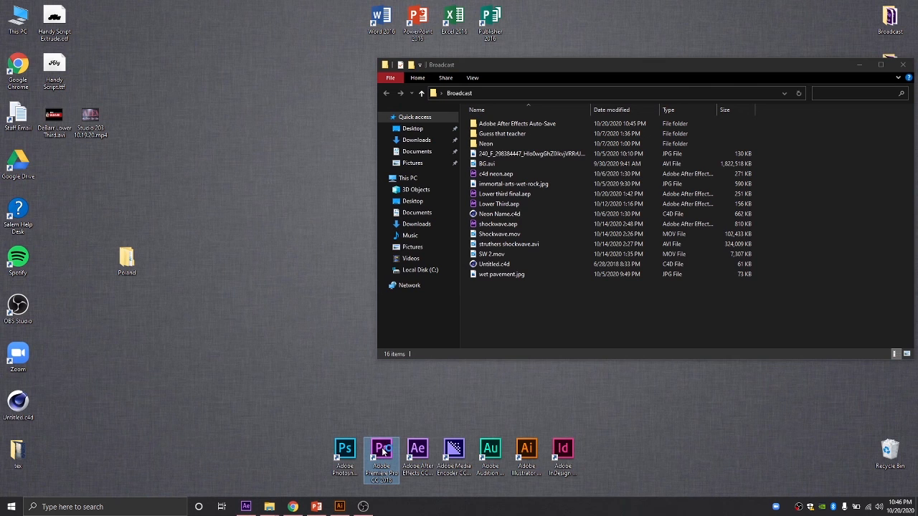
pyautogui.doubleClick(383, 450)
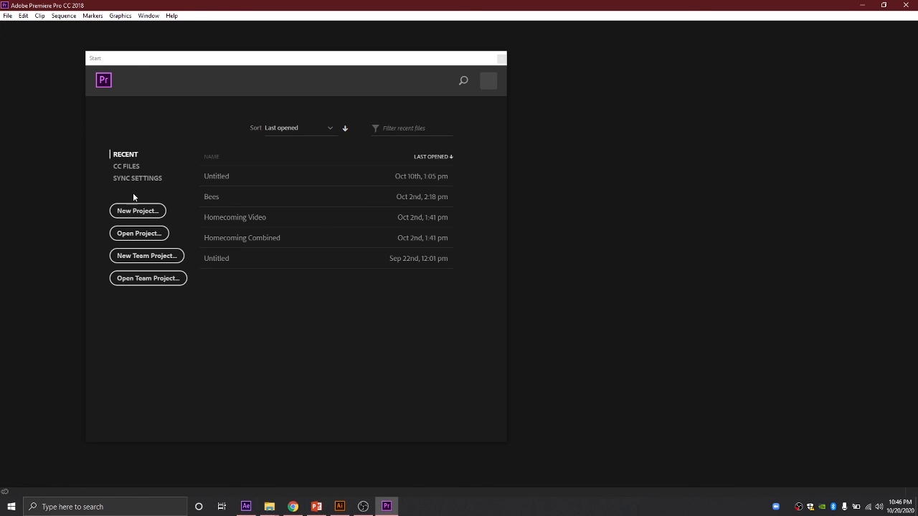
# Step: Create a new Untitled Premiere Pro project, overwriting the existing one
pyautogui.click(137, 209)
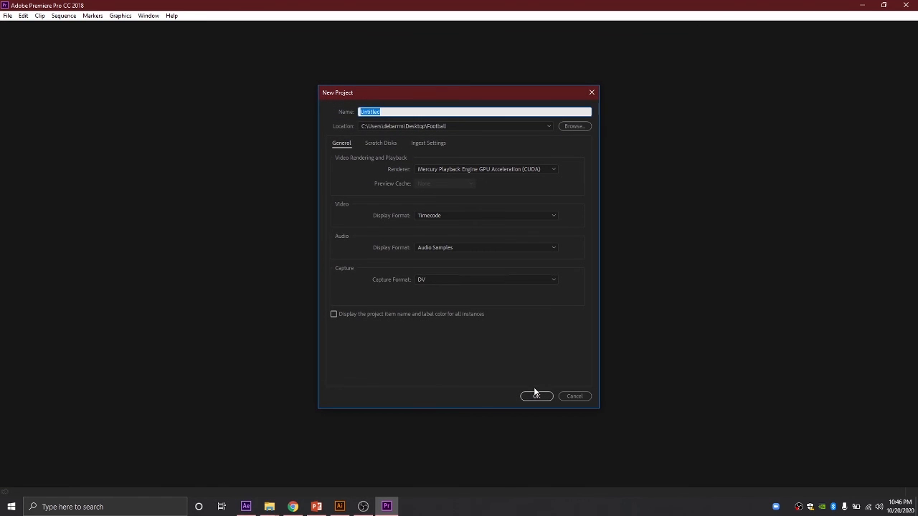
pyautogui.click(536, 395)
pyautogui.click(491, 262)
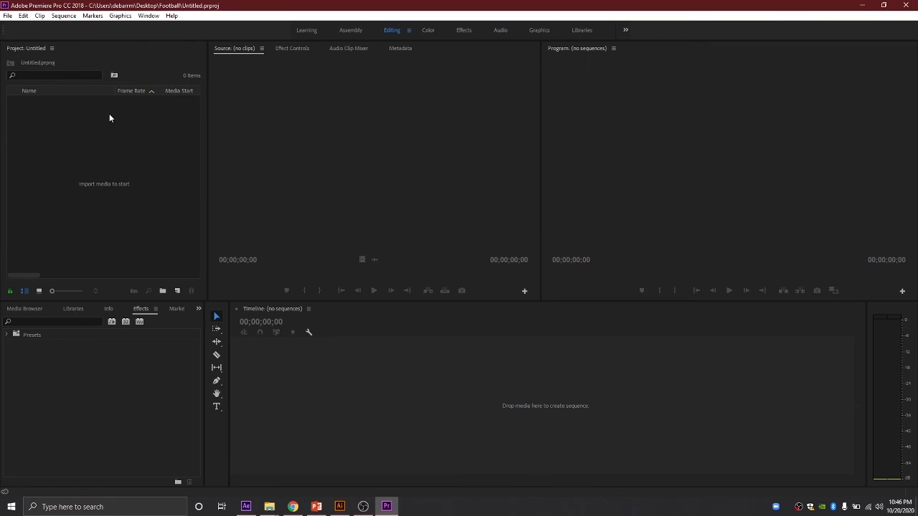
# Step: Import Studio 203 10.19.20.mp4 and the lower-third AVI from the Desktop, then load the newscast for preview
pyautogui.doubleClick(81, 129)
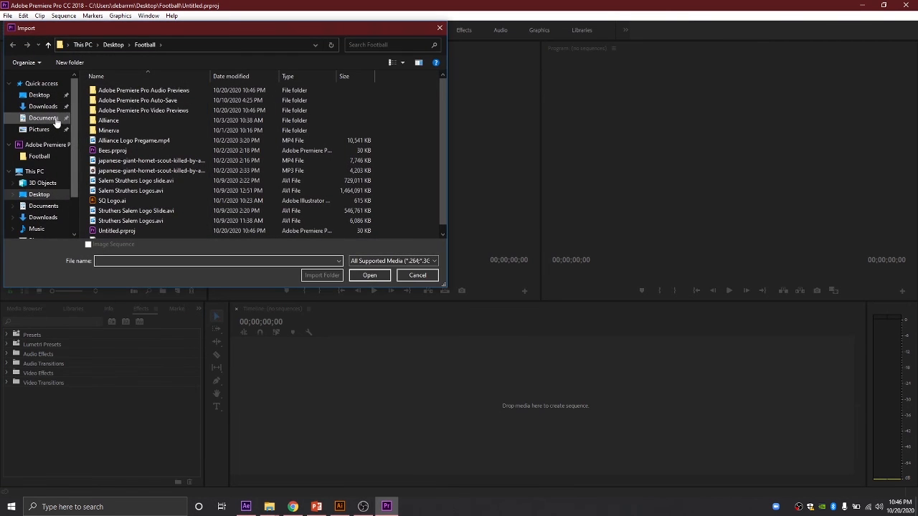
pyautogui.click(39, 95)
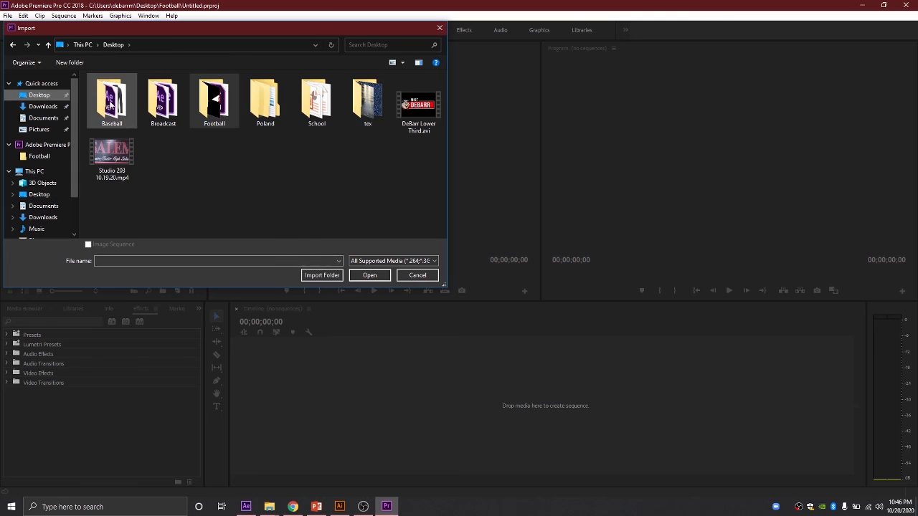
pyautogui.doubleClick(122, 149)
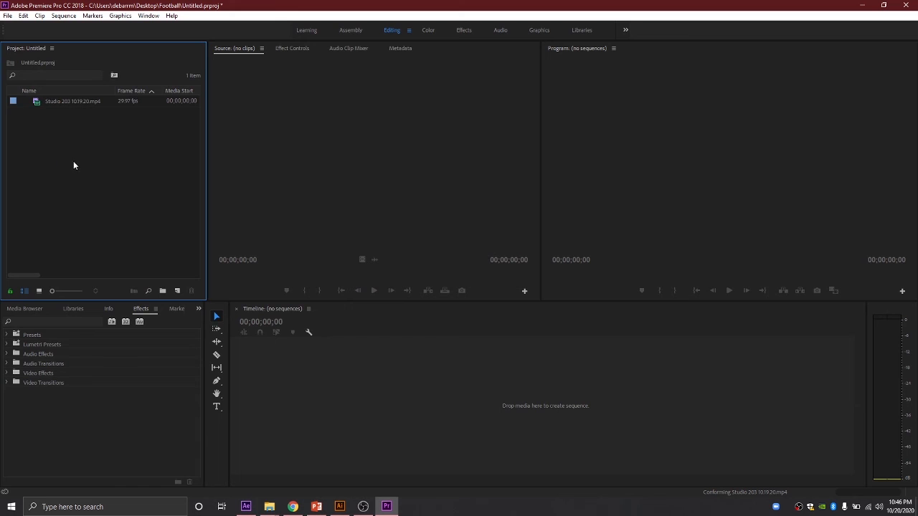
pyautogui.doubleClick(73, 162)
pyautogui.doubleClick(419, 121)
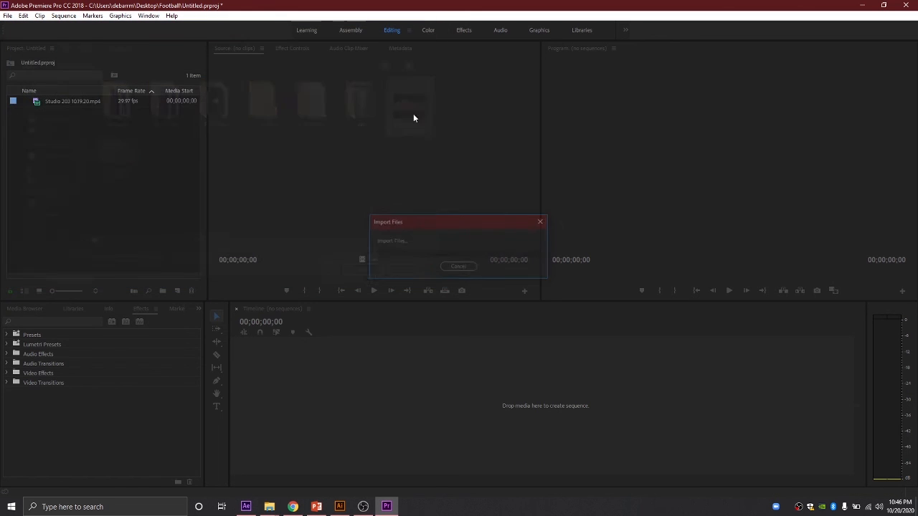
pyautogui.doubleClick(68, 114)
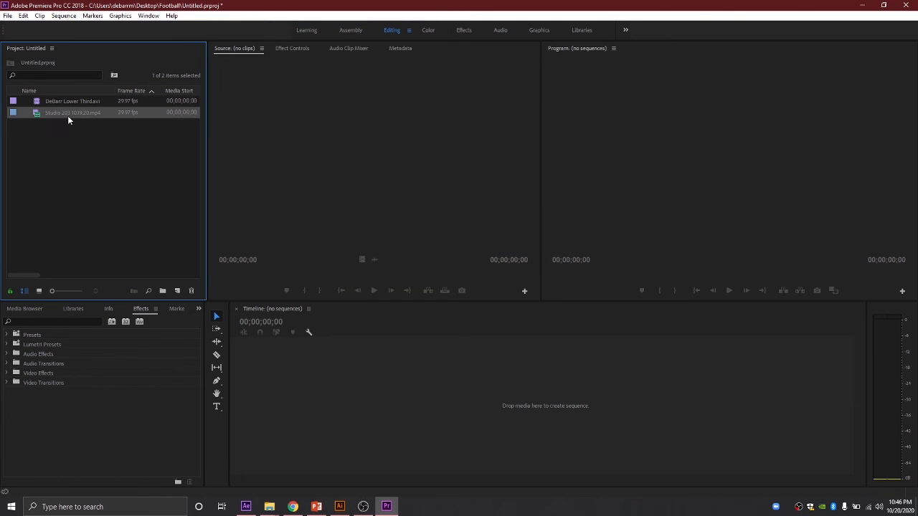
# Step: Start a sequence from the newscast at In point 00;00;33;19, overlaying the lower third on V2
pyautogui.moveTo(298, 273)
pyautogui.mouseDown()
pyautogui.moveTo(310, 274)
pyautogui.moveTo(293, 273)
pyautogui.mouseUp()
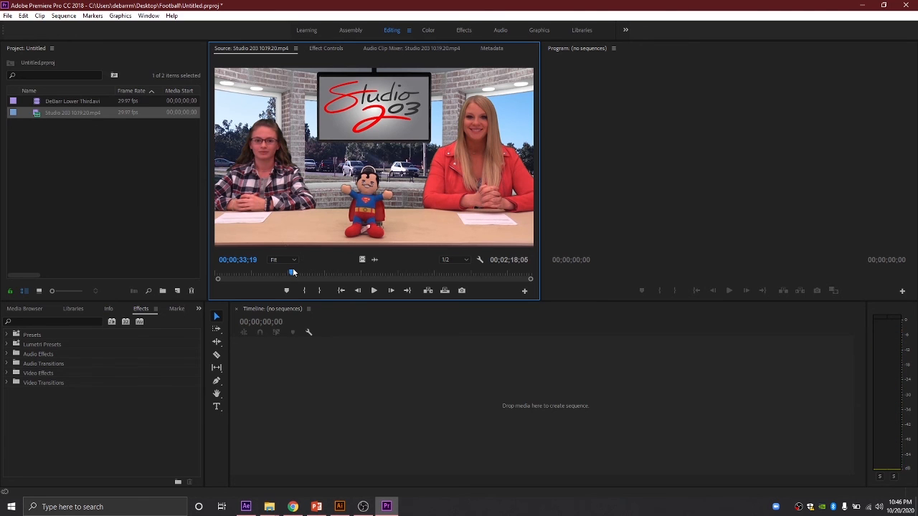
pyautogui.press('i')
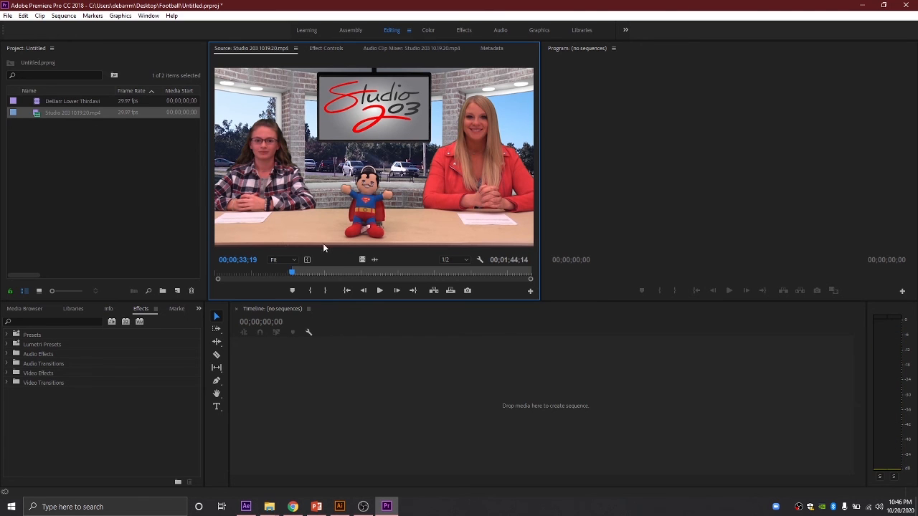
pyautogui.moveTo(361, 231); pyautogui.dragTo(313, 388)
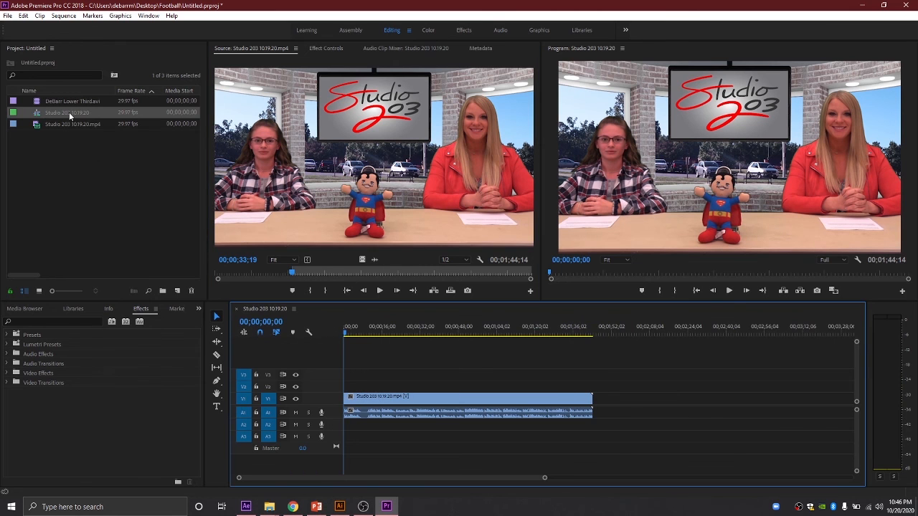
pyautogui.moveTo(66, 106); pyautogui.dragTo(349, 392)
pyautogui.moveTo(345, 332); pyautogui.dragTo(349, 334)
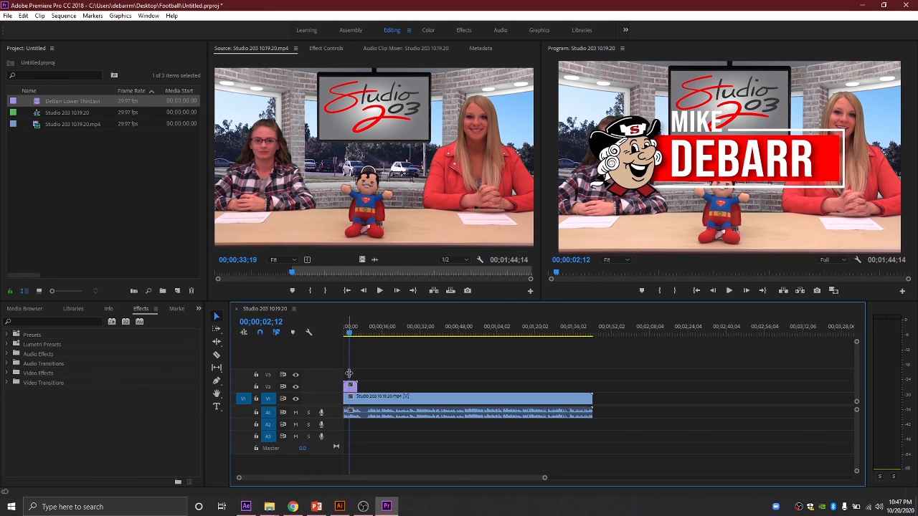
pyautogui.click(352, 387)
# Step: Scale the lower-third clip down to 48 and preview the sequence from the start
pyautogui.click(330, 51)
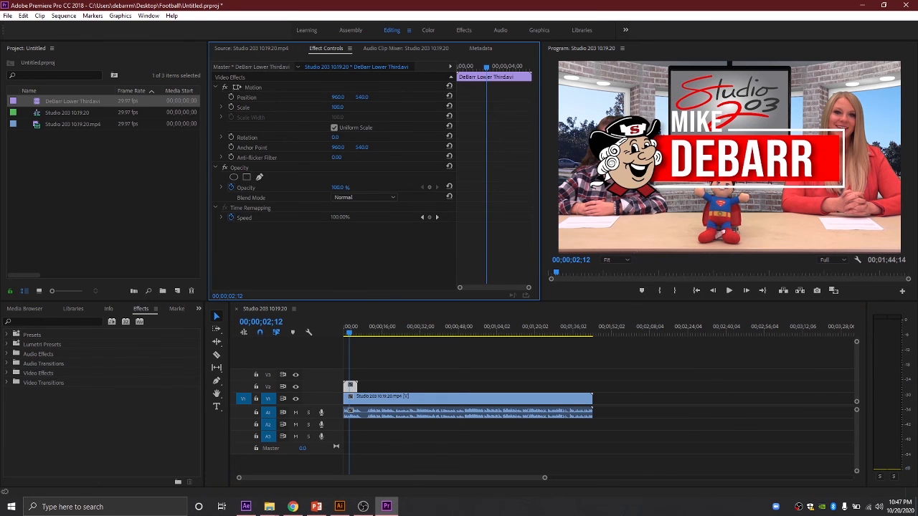
pyautogui.moveTo(337, 107); pyautogui.dragTo(10, 97)
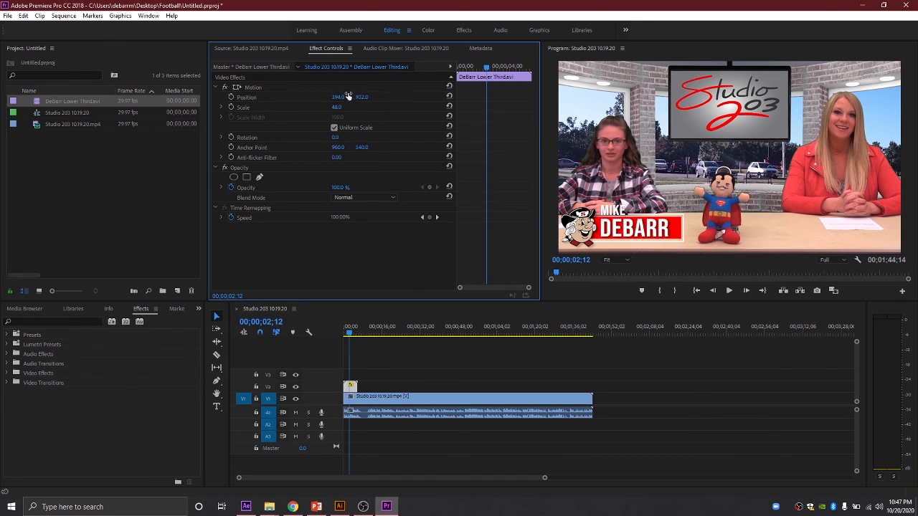
pyautogui.moveTo(353, 335); pyautogui.dragTo(334, 329)
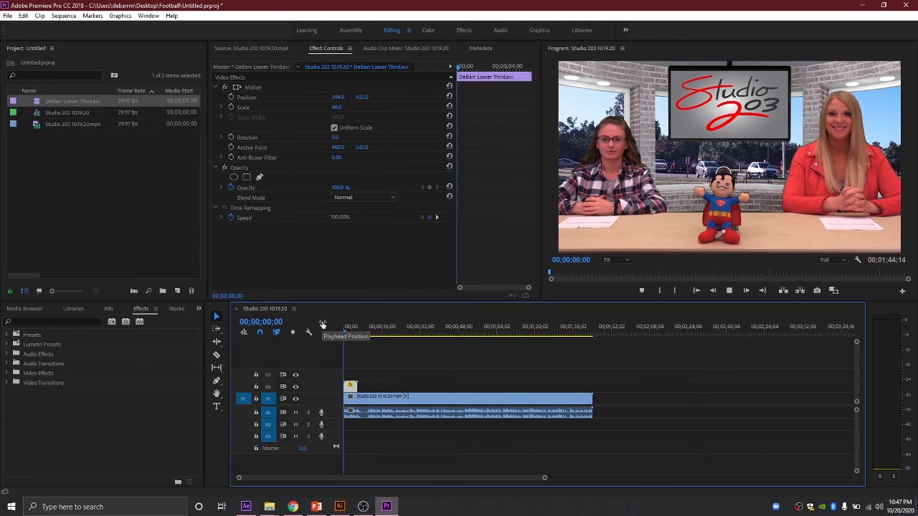
pyautogui.press('space')
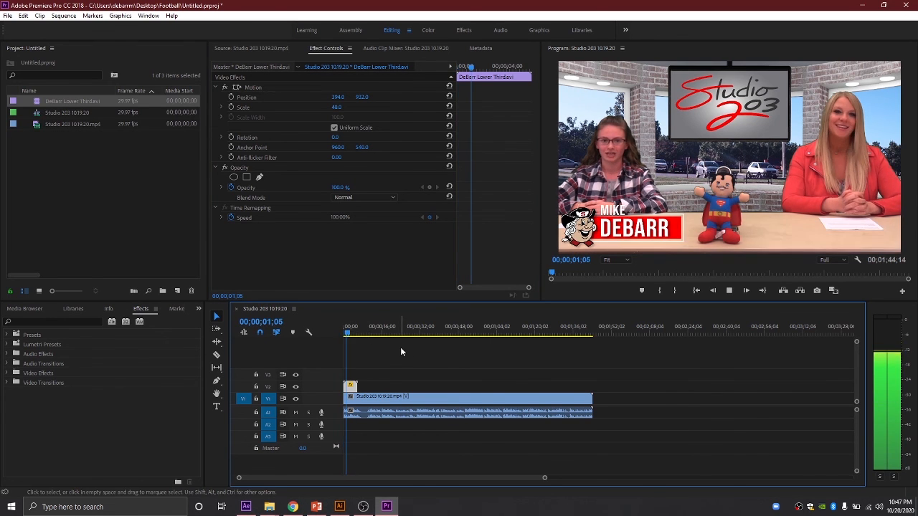
pyautogui.press('space')
# Step: Shift the lower-third clip slightly later on the timeline and preview it over the anchors
pyautogui.moveTo(351, 388); pyautogui.dragTo(357, 388)
pyautogui.press('space')
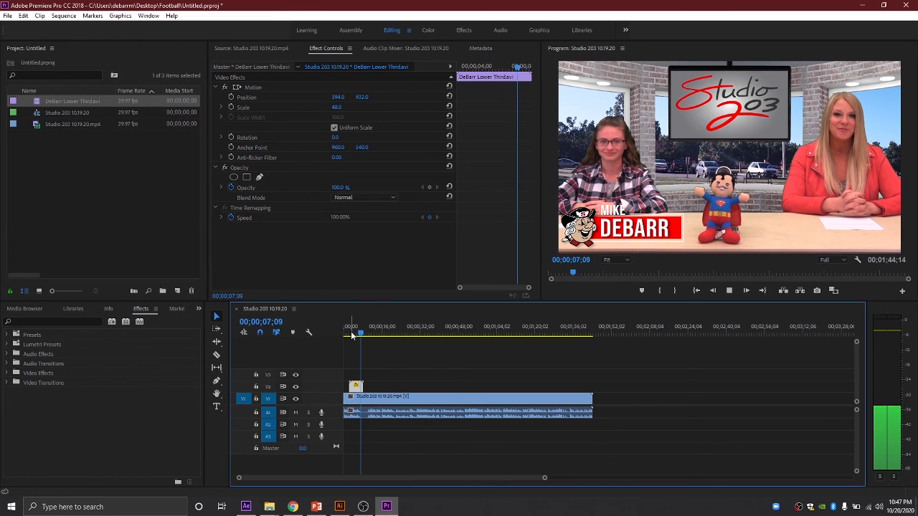
pyautogui.press('space')
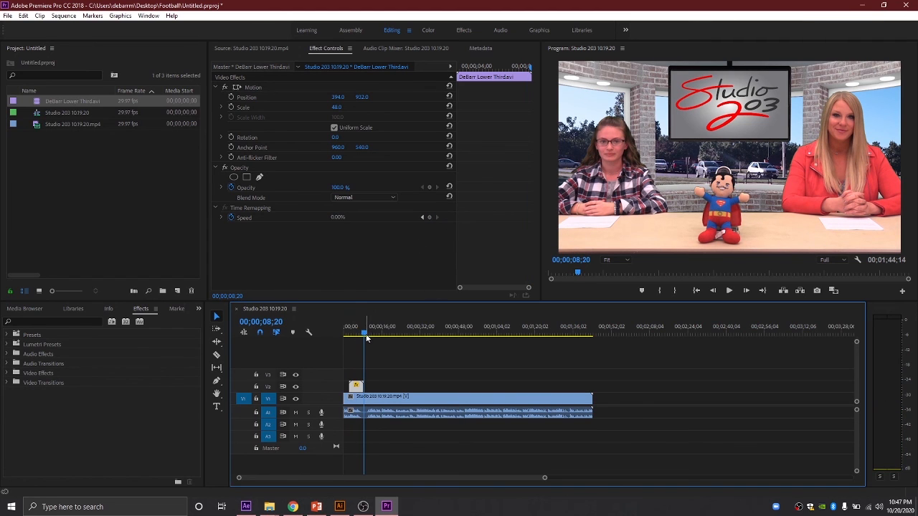
pyautogui.moveTo(366, 338); pyautogui.dragTo(354, 336)
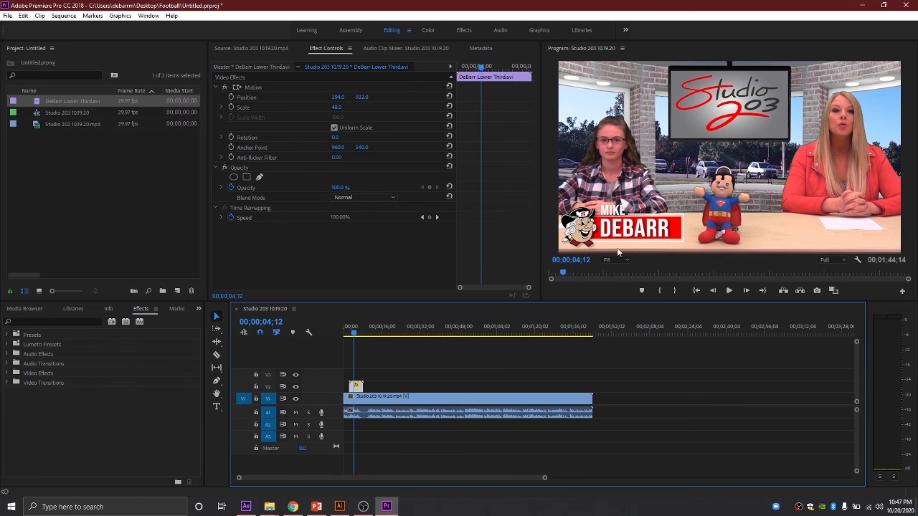